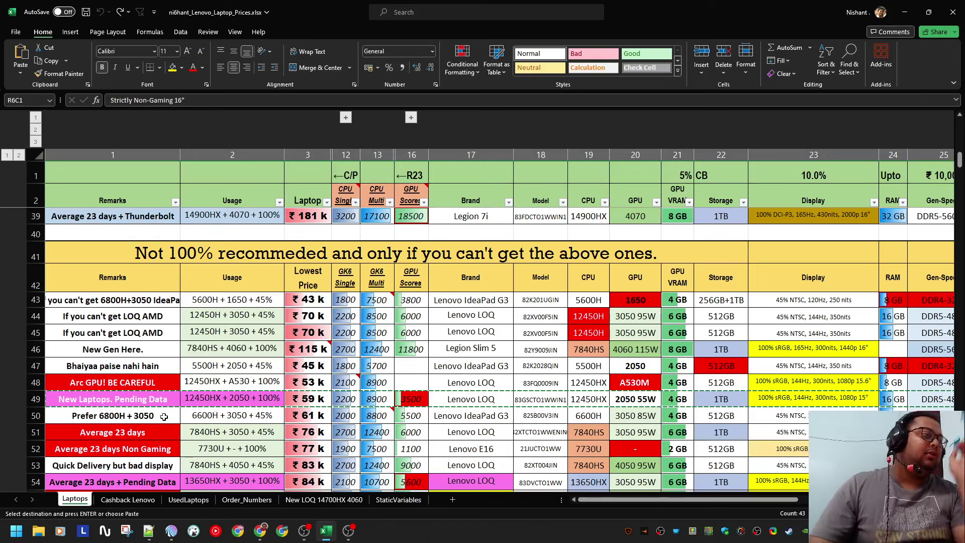
- Move the 12450HX + 2050 + 100% Lenovo LOQ row into the recommended list, directly above the 12450HX + 3050 + 100% row
click(36, 399)
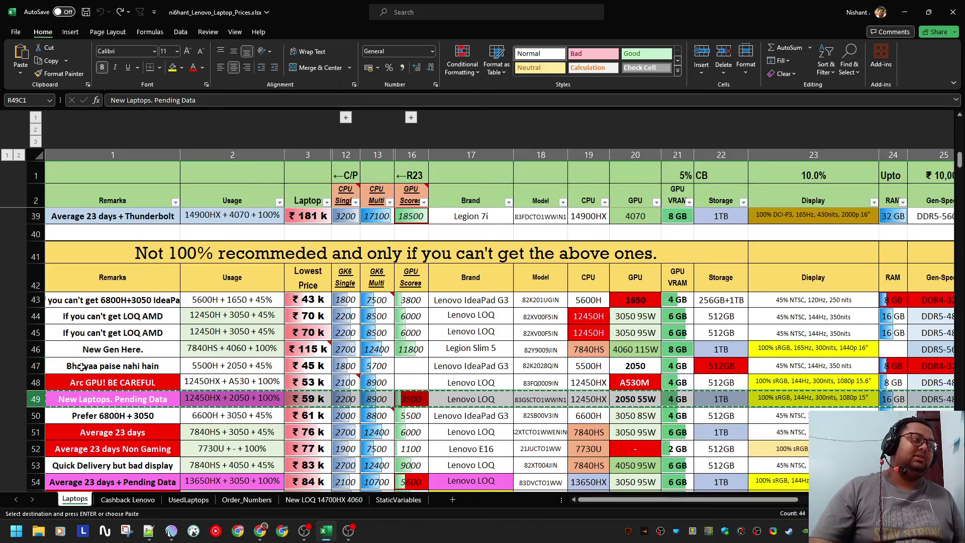
scroll(281, 383, up, 12)
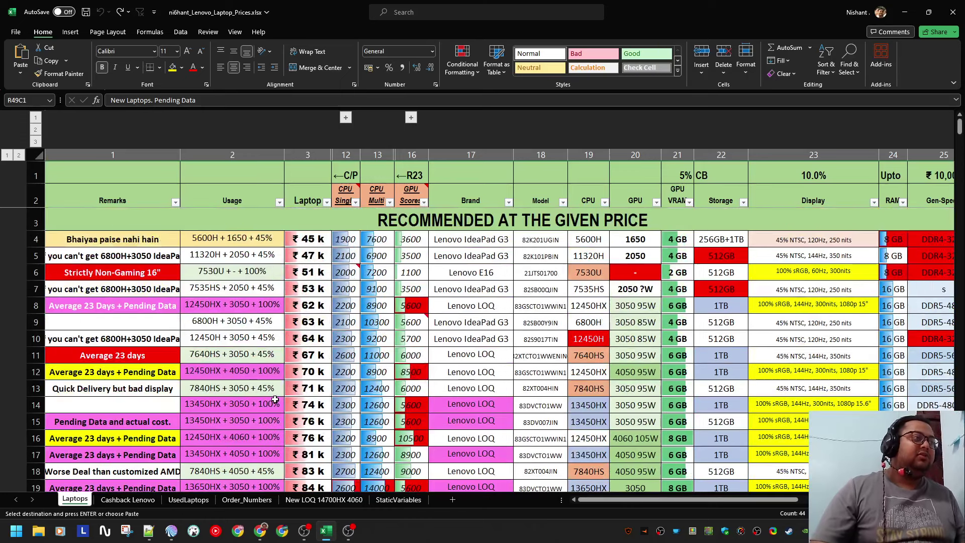
click(36, 305)
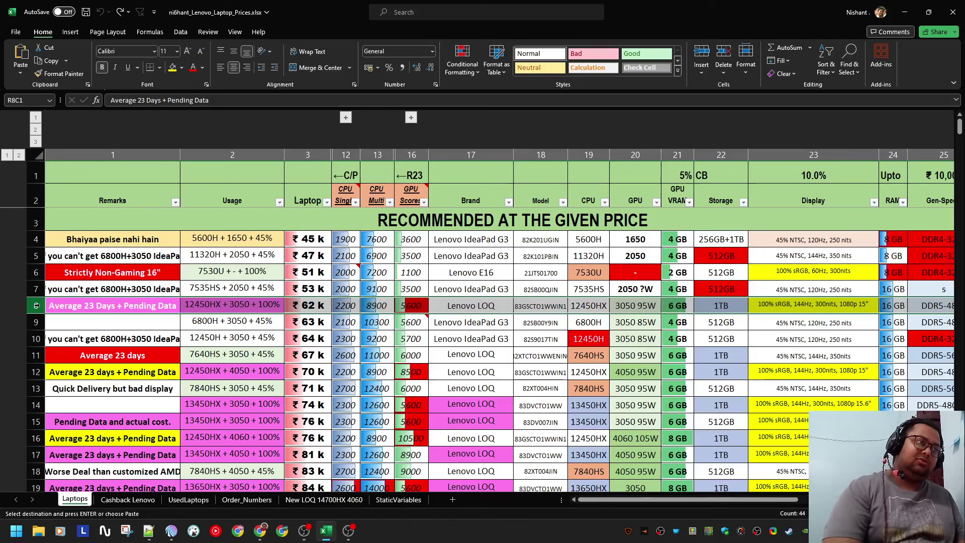
key(ctrl+plus)
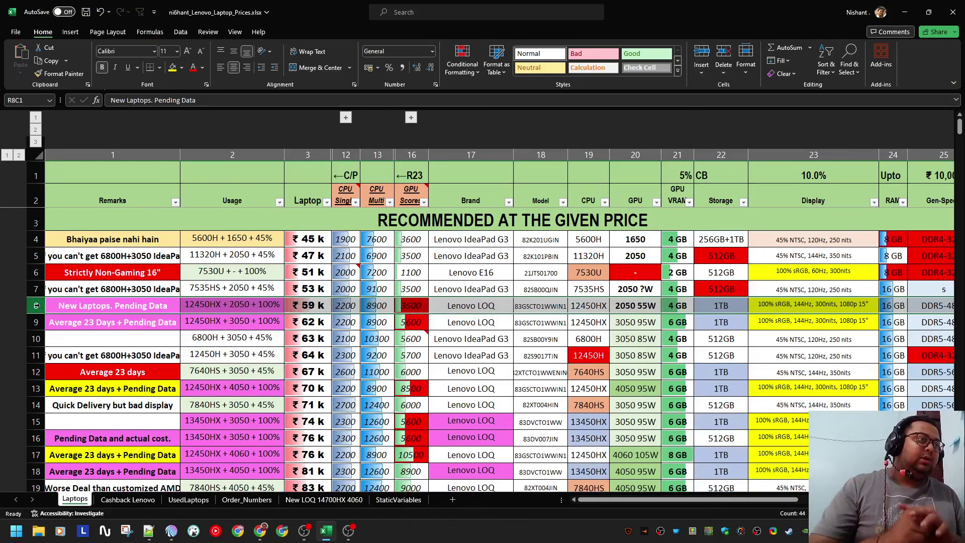
- Move the 7530U and 7535HS + 2050 laptop rows to the start of the "Not 100% recommeded" list, above the 5600H + 1650 row
click(307, 289)
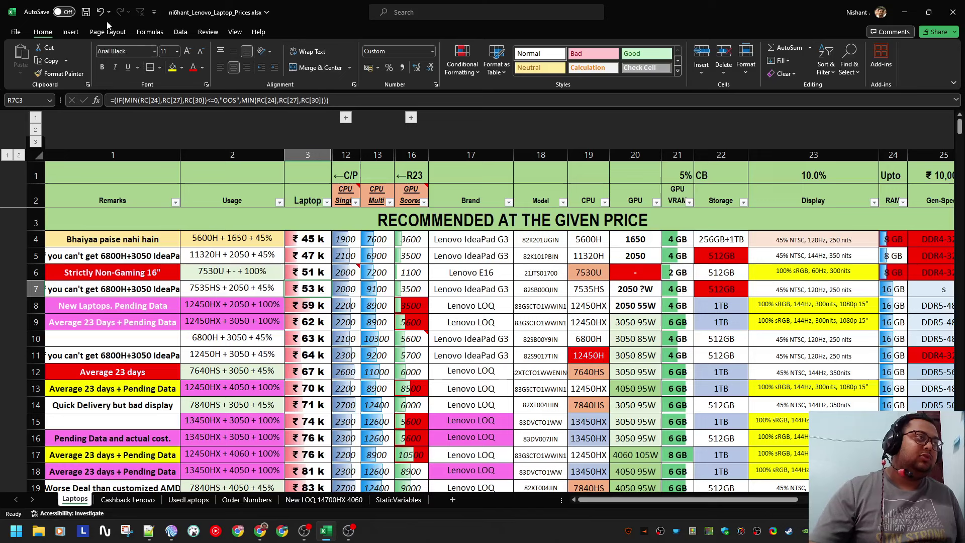
click(59, 73)
click(319, 310)
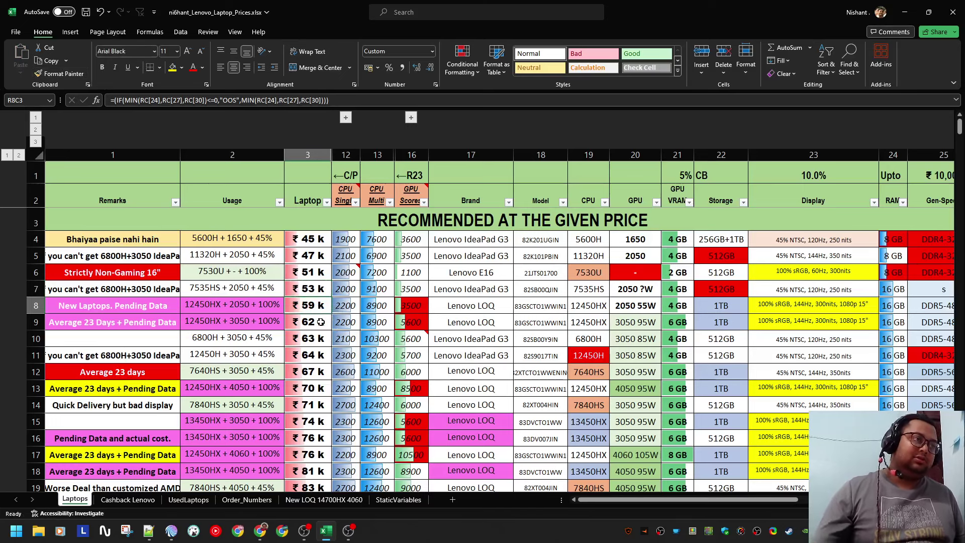
click(230, 292)
key(shift+space)
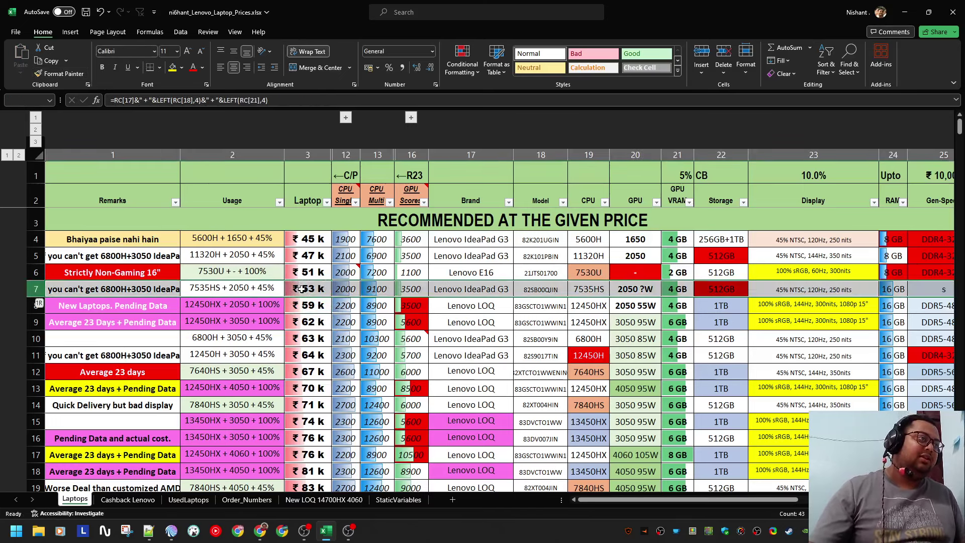
key(shift+Up)
key(ctrl+c)
scroll(254, 399, down, 9)
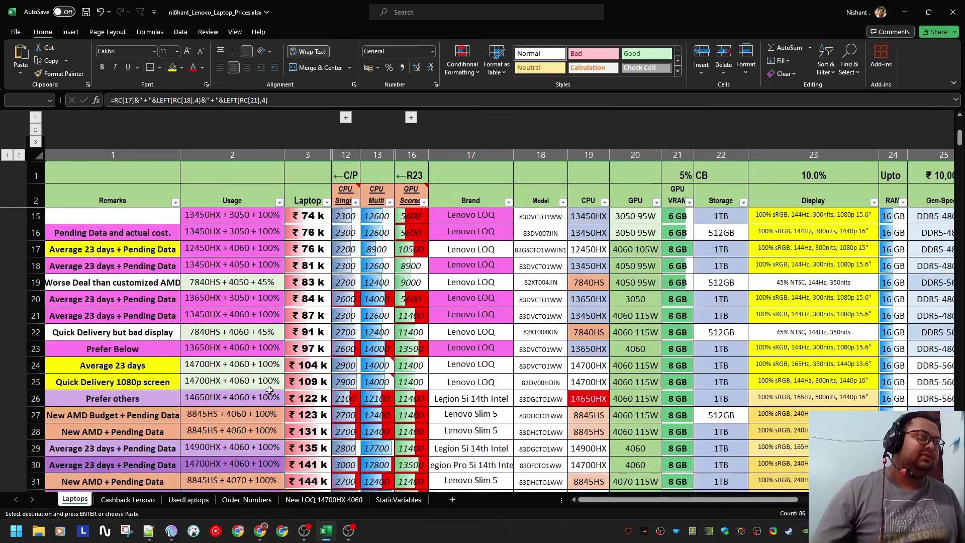
scroll(253, 399, down, 10)
scroll(254, 395, up, 7)
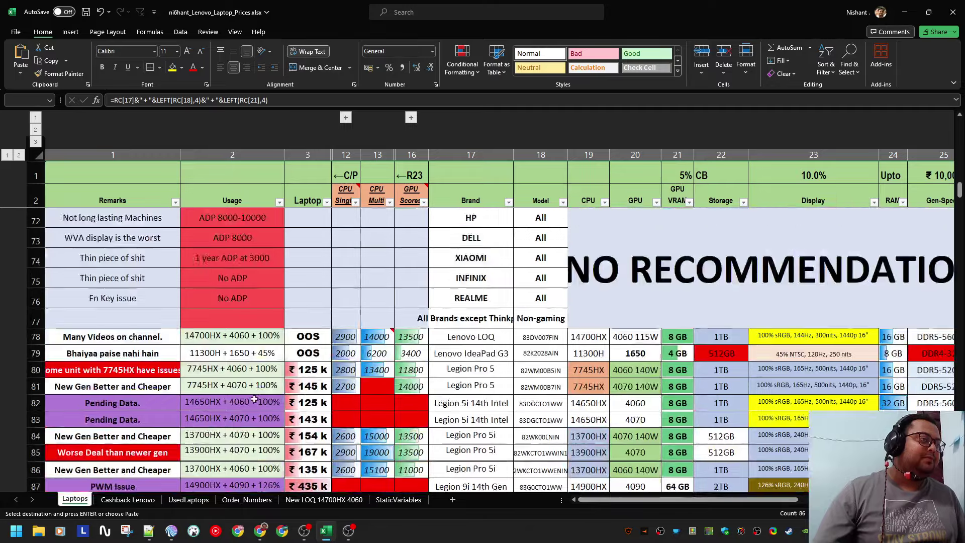
scroll(254, 392, up, 2)
click(31, 416)
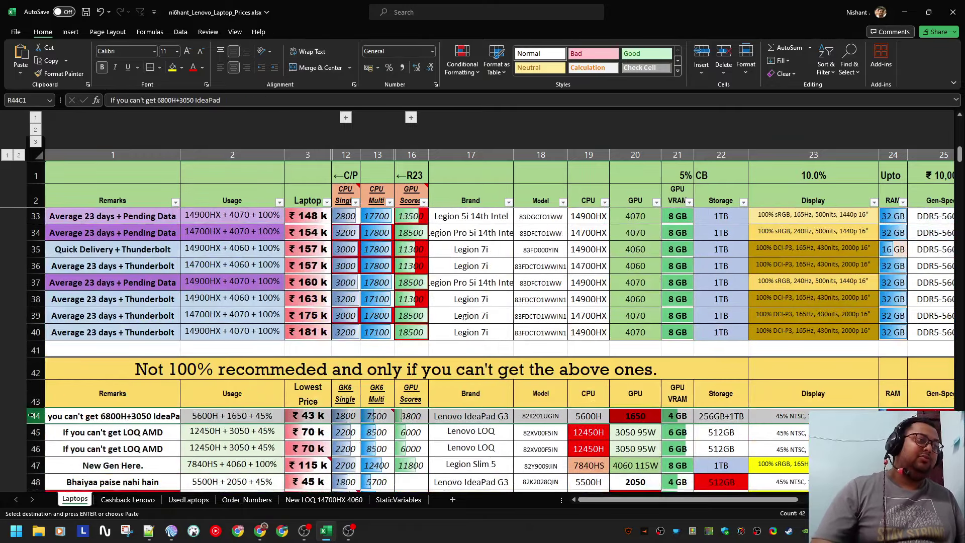
key(ctrl+shift+equal)
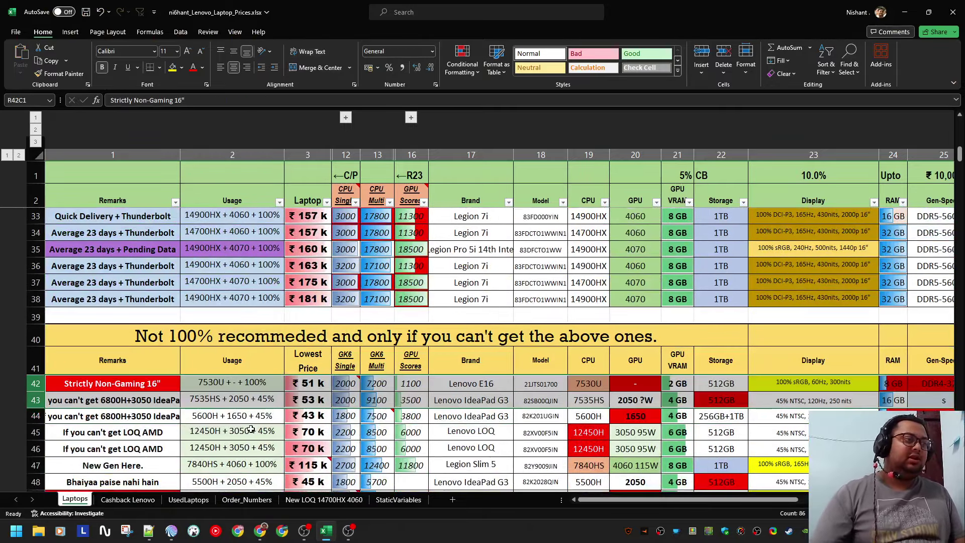
- Move the five rows from the 7530U to the second 12450H + 3050 below the no-recommendation section, above "Many Videos on channel.", and save the workbook
drag(31, 424, 31, 455)
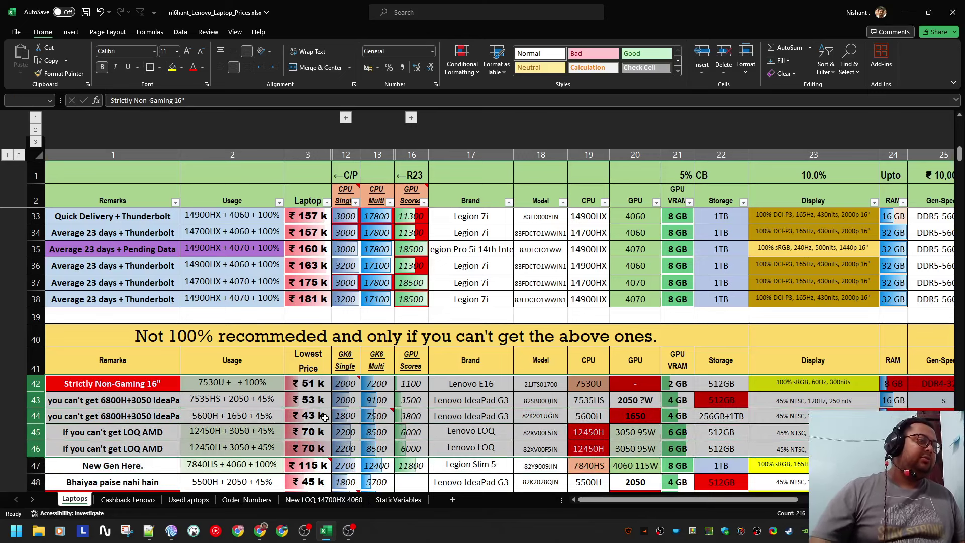
key(ctrl+c)
scroll(254, 392, down, 15)
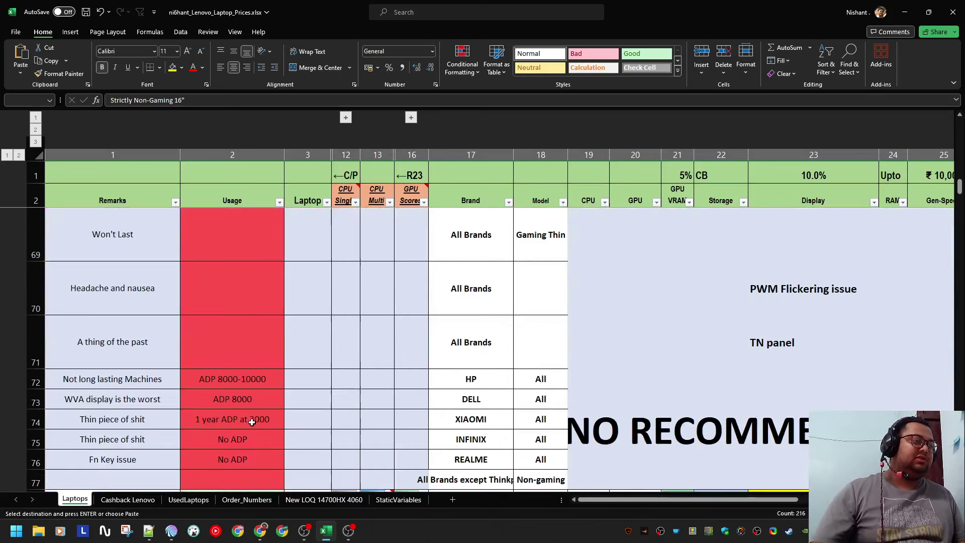
scroll(251, 417, up, 4)
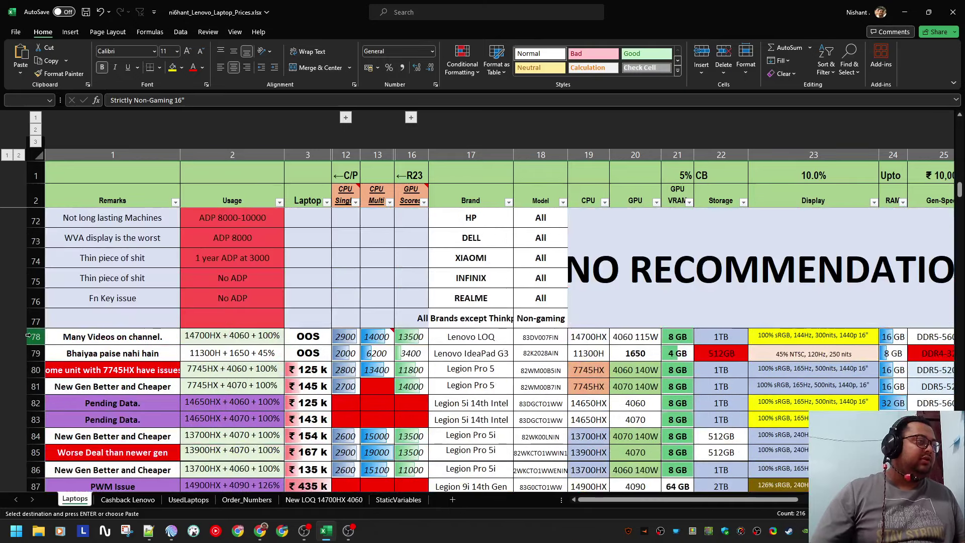
click(31, 336)
key(ctrl+plus)
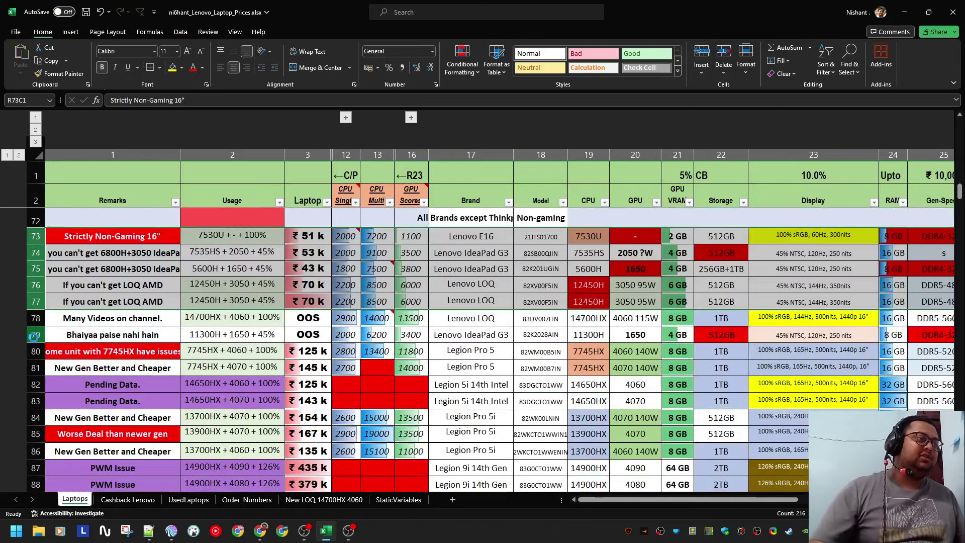
key(ctrl+s)
- Open the manufacturer link of the 12450HX + 2050 + 100% Lenovo LOQ and start building that laptop in the online configurator
scroll(261, 367, up, 18)
scroll(264, 362, down, 9)
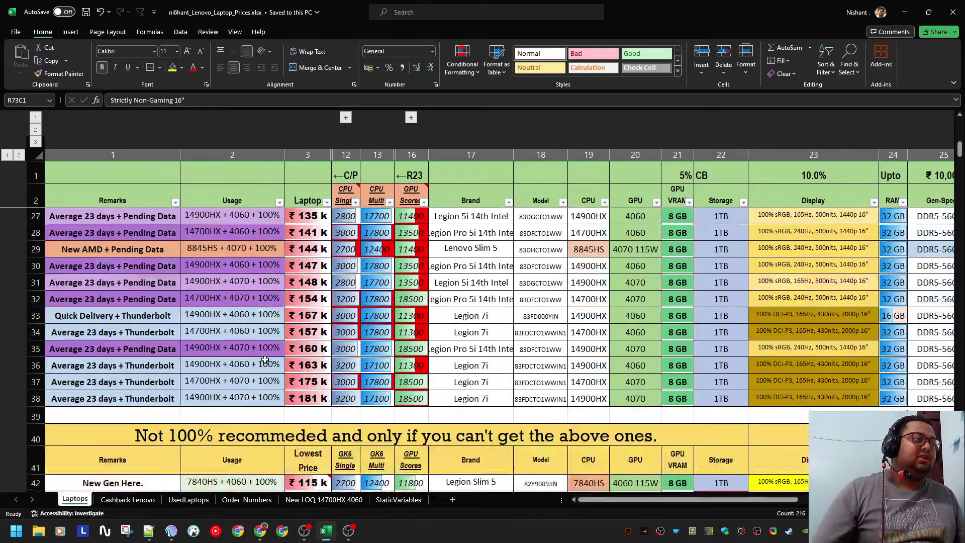
scroll(265, 358, up, 13)
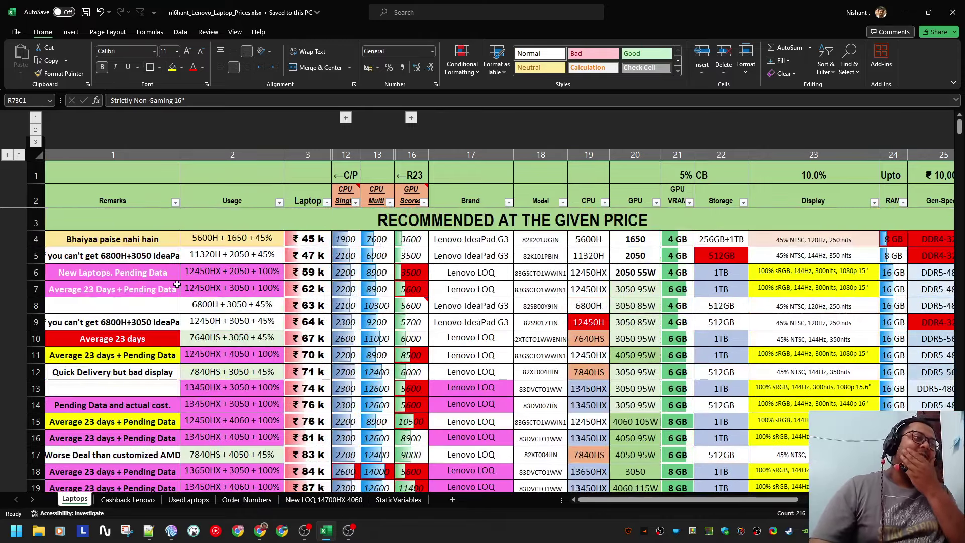
click(220, 274)
key(Right)
key(Down)
key(Right)
key(Right)
key(Right)
key(Right)
key(Right)
key(Right)
key(Right)
key(Right)
key(Right)
key(Right)
key(Right)
key(Right)
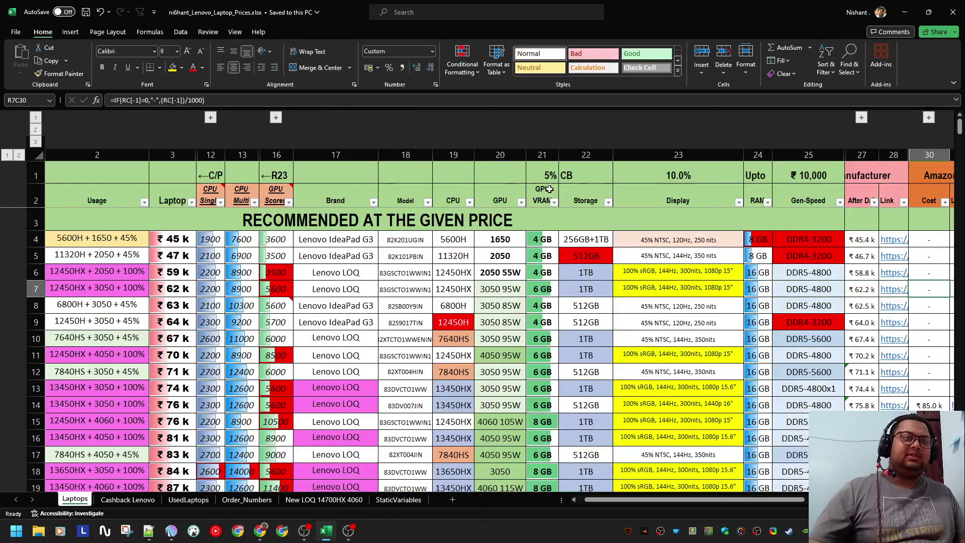
click(893, 273)
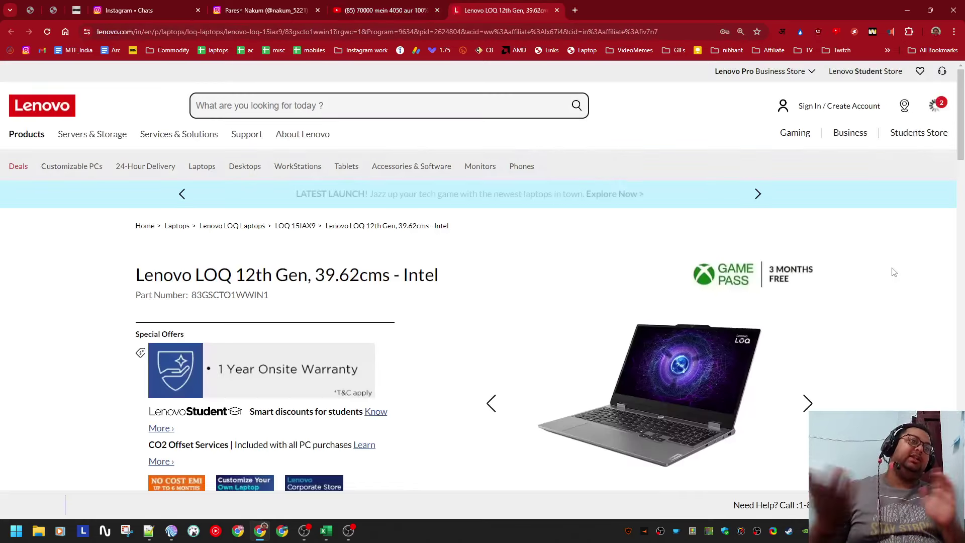
scroll(656, 227, down, 1)
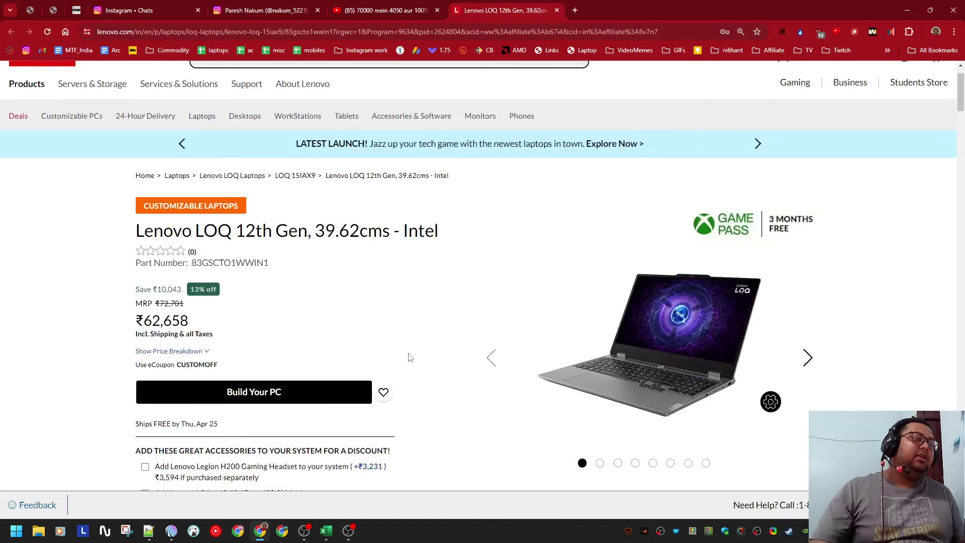
click(315, 392)
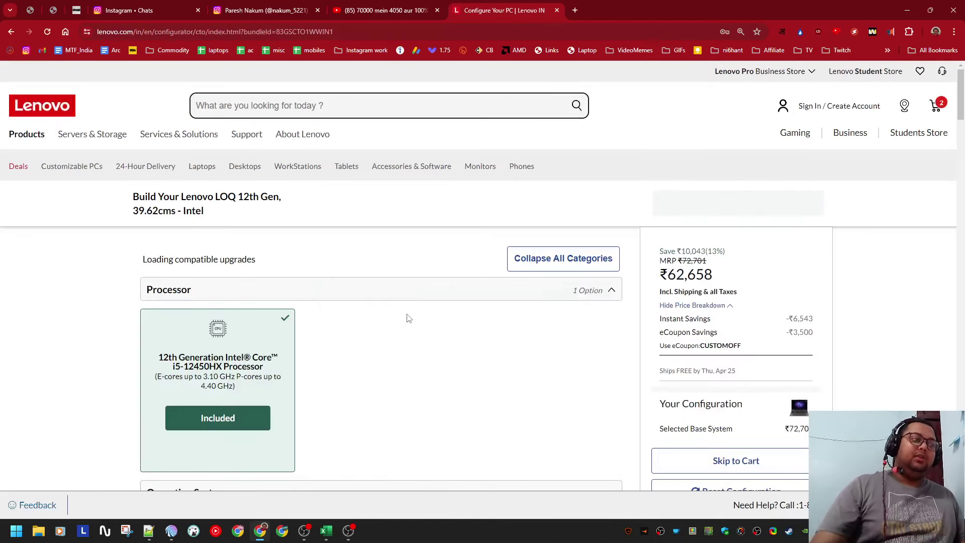
- Examine the processor, operating system and Microsoft productivity software options in the laptop configurator
scroll(402, 322, down, 2)
drag(381, 336, 112, 255)
scroll(393, 301, down, 3)
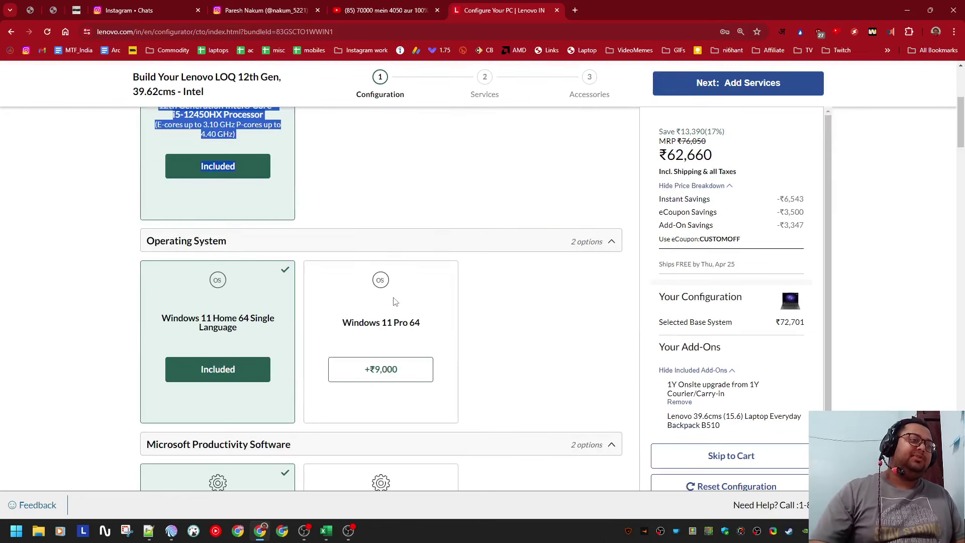
click(598, 251)
scroll(598, 259, up, 3)
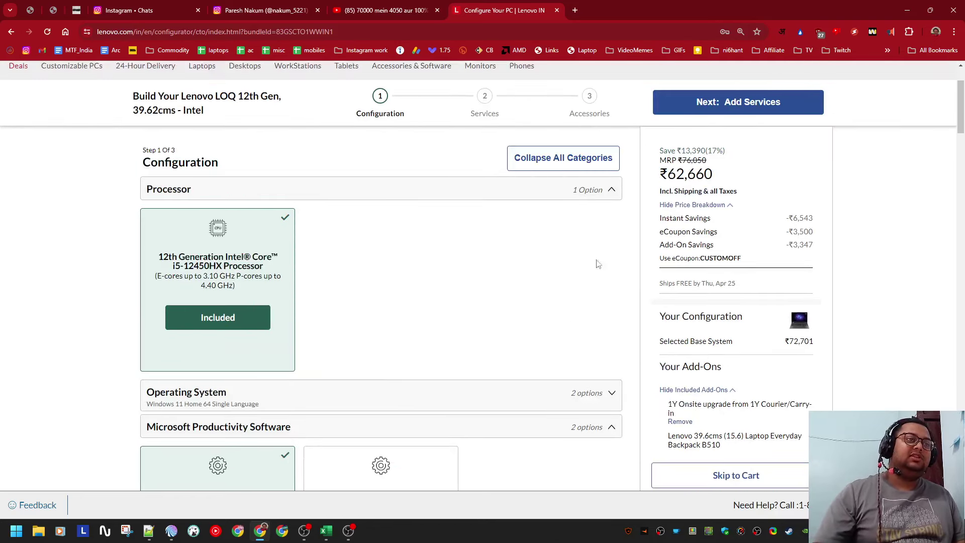
click(588, 392)
scroll(428, 374, down, 2)
scroll(590, 282, up, 5)
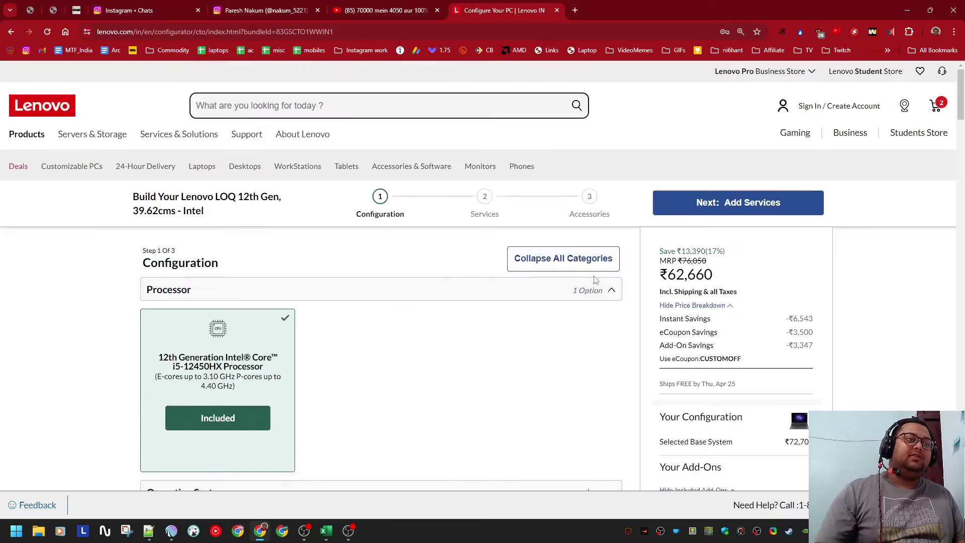
scroll(301, 347, down, 6)
scroll(360, 349, down, 2)
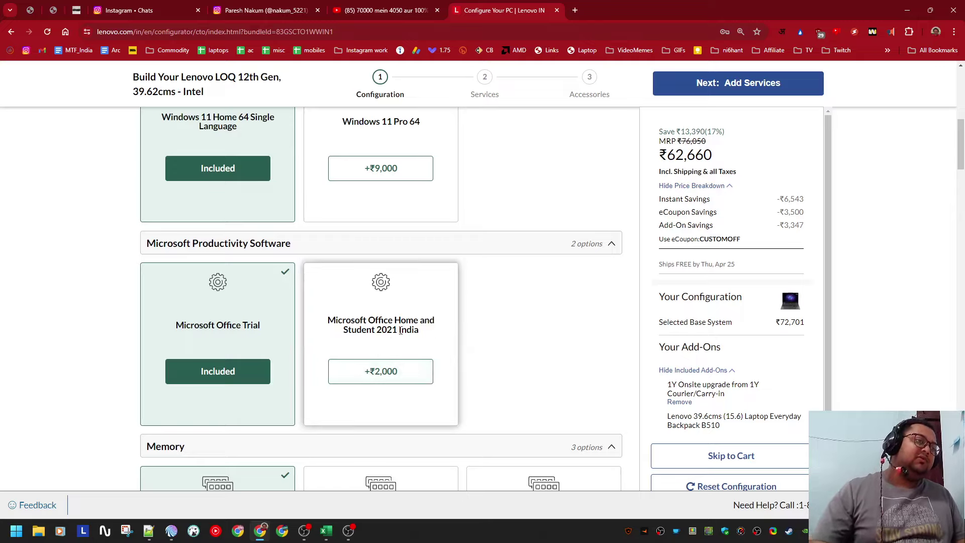
- Upgrade the laptop's memory to 16 GB DDR5-4800MHz (2 x 8 GB)
scroll(400, 331, down, 3)
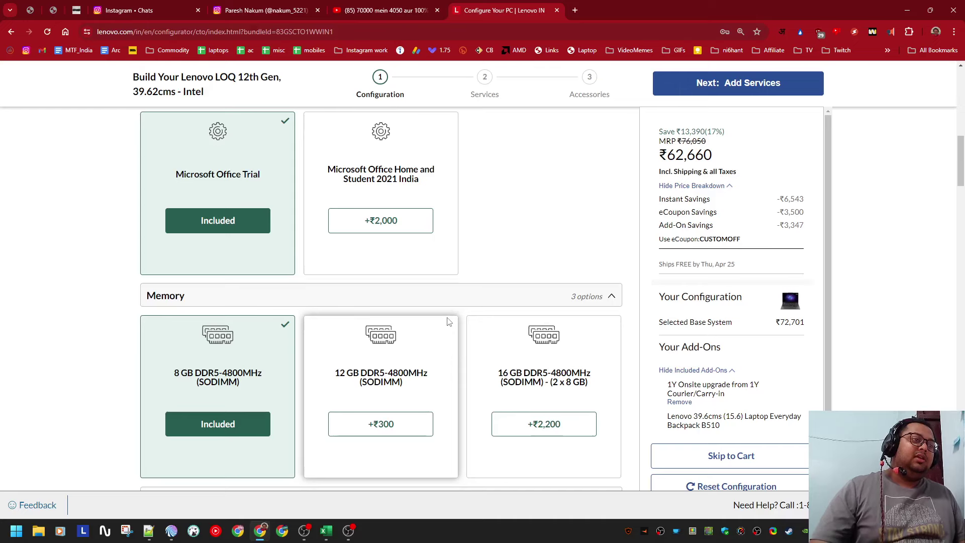
scroll(449, 321, down, 2)
click(544, 323)
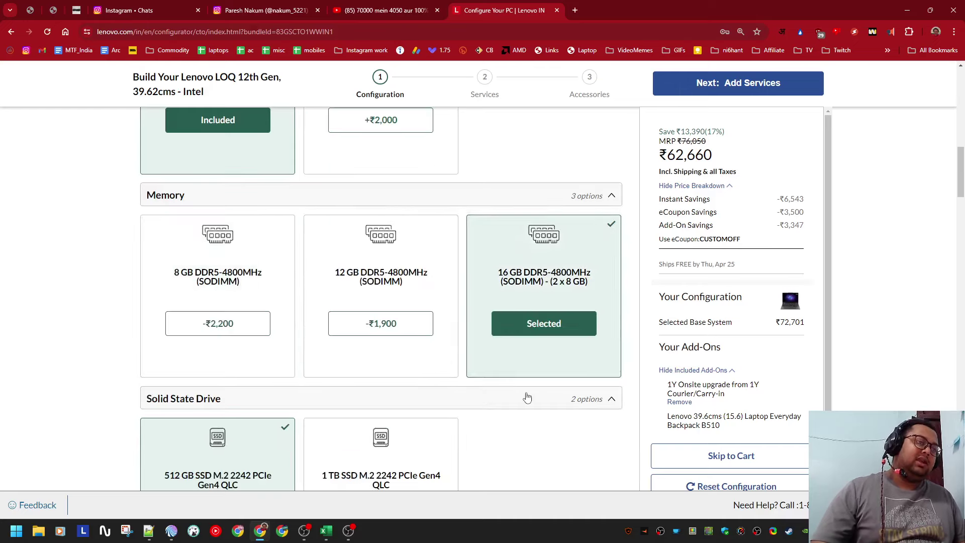
- Upgrade the laptop's solid state drive to the 1 TB SSD M.2 2242 PCIe Gen4 QLC
scroll(527, 397, down, 3)
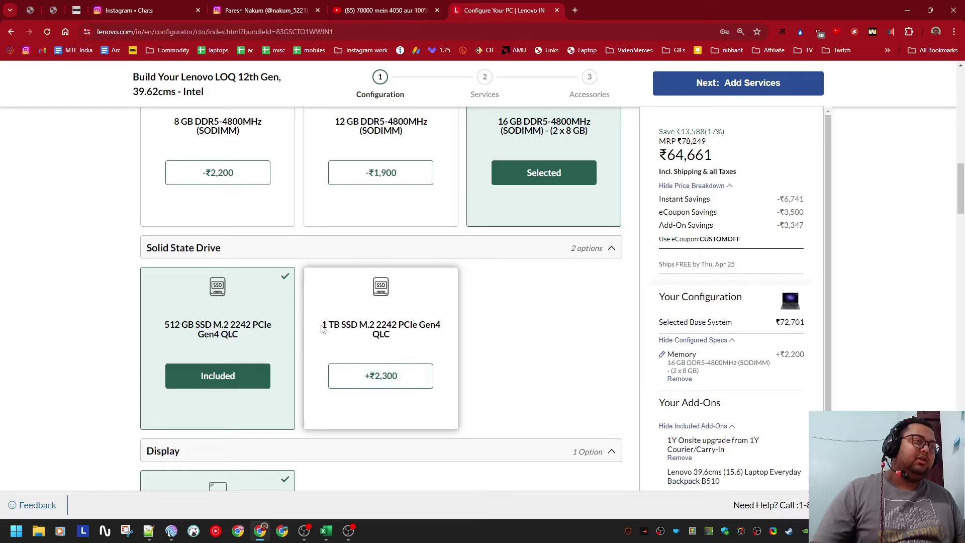
drag(322, 329, 398, 346)
click(477, 359)
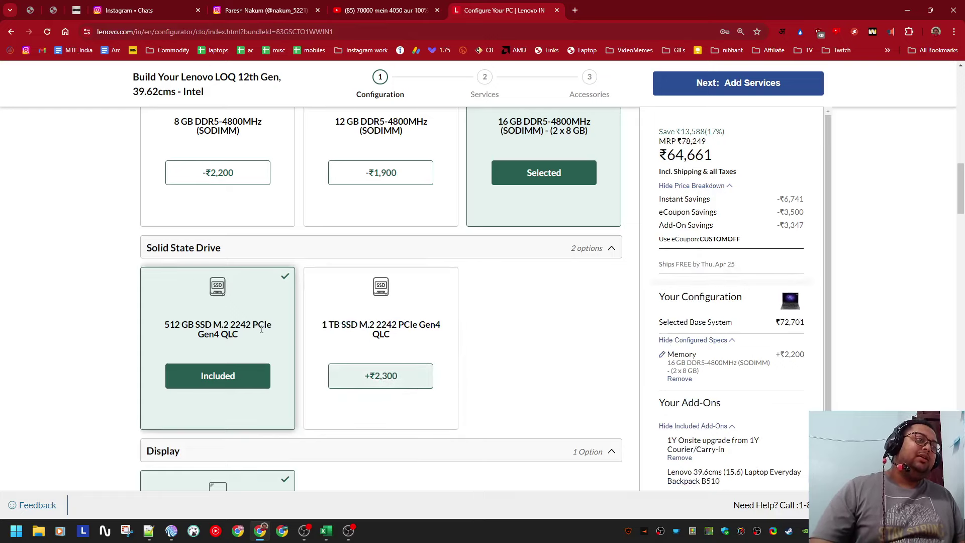
click(368, 377)
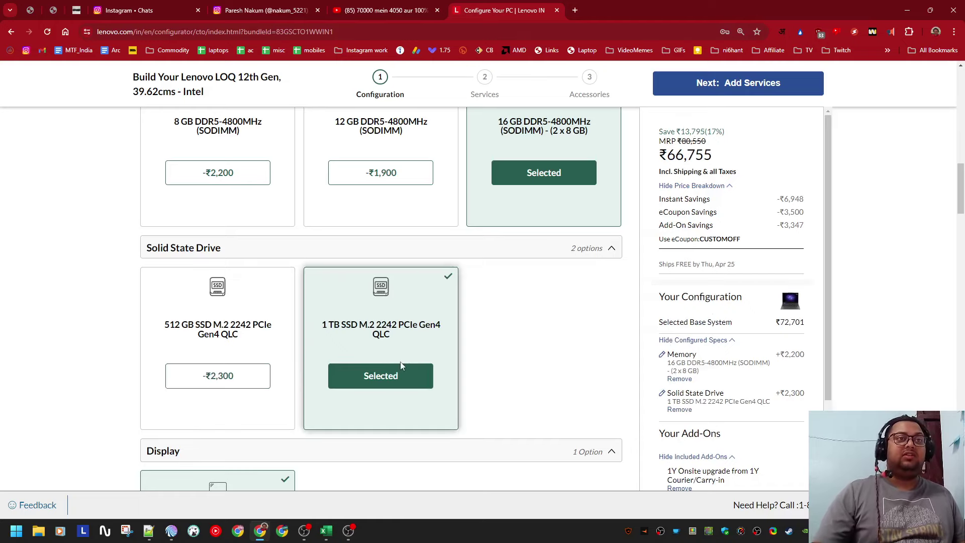
- Examine the display specification and the available NVIDIA GeForce RTX graphic card options for the laptop
scroll(400, 361, down, 4)
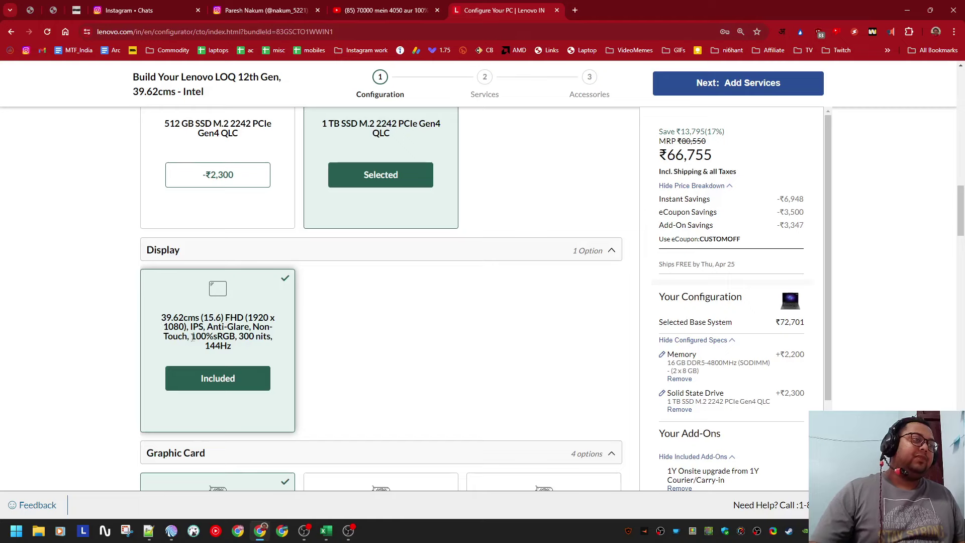
drag(192, 336, 416, 380)
scroll(459, 312, down, 3)
click(463, 273)
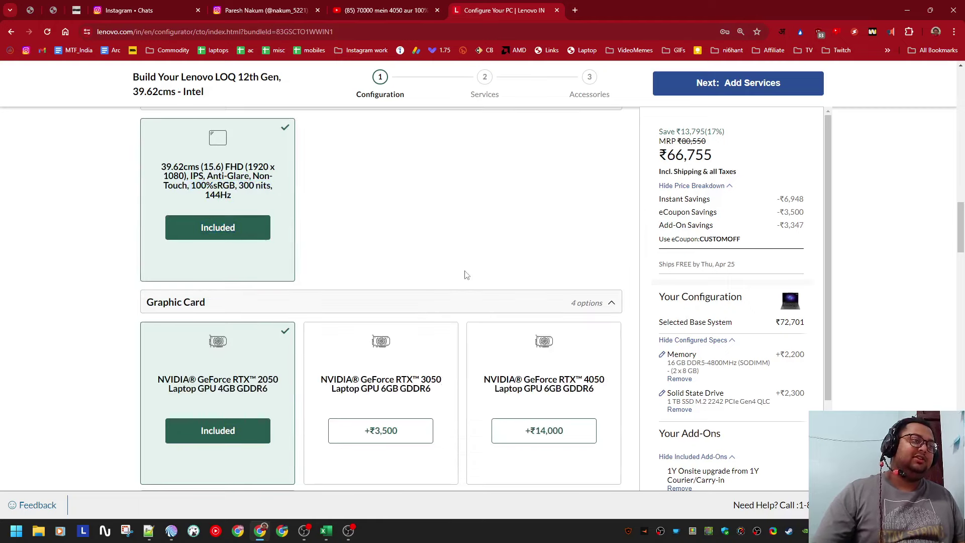
scroll(463, 273, down, 2)
scroll(280, 357, down, 5)
scroll(336, 365, up, 4)
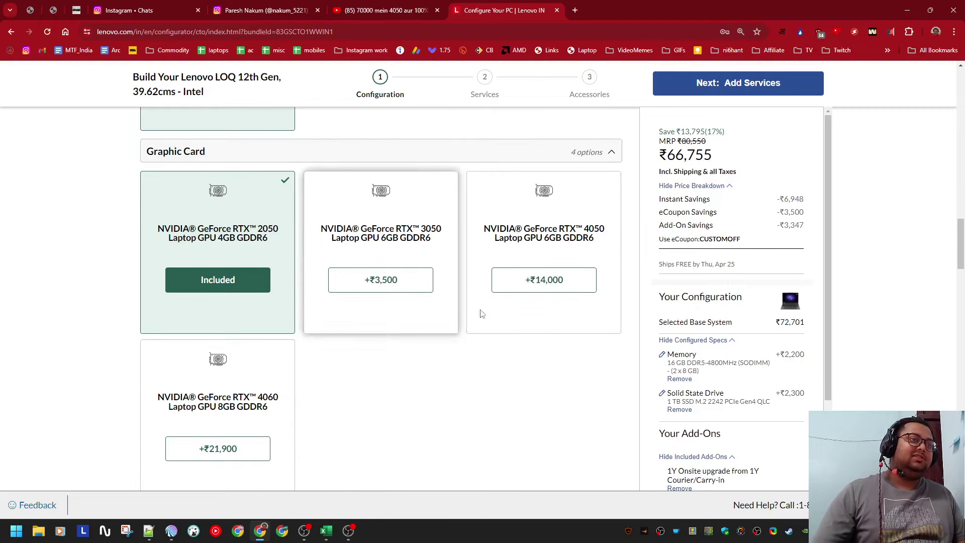
drag(487, 225, 608, 241)
click(159, 405)
drag(158, 397, 275, 425)
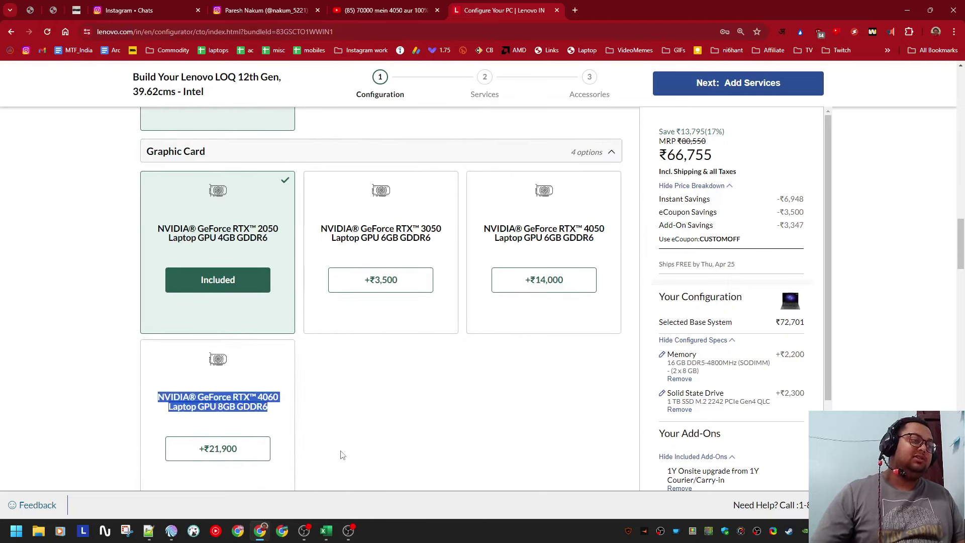
- Switch back to the laptop price workbook in Excel and bring the first columns of the Laptops sheet into view
click(326, 531)
click(573, 499)
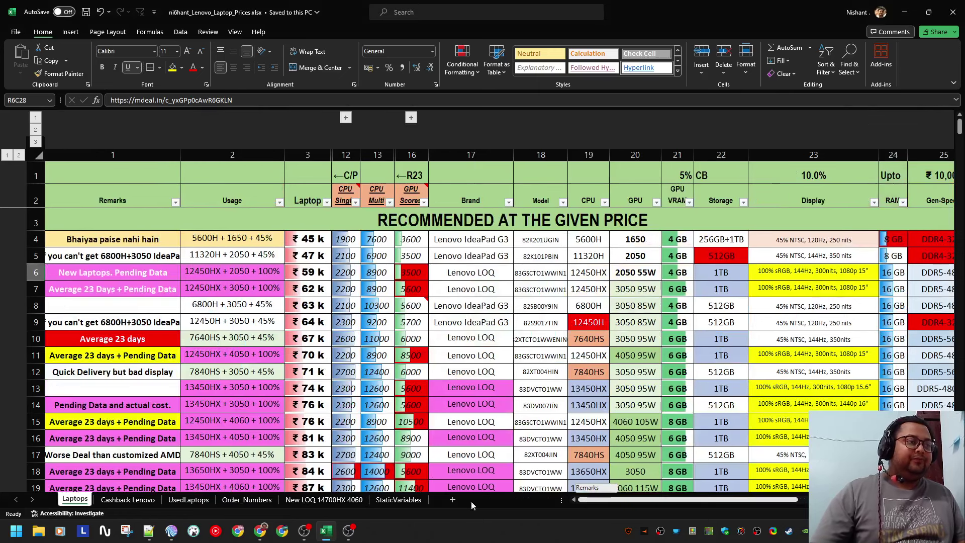
- Select the 12450HX + 4050 and 12450HX + 4060 rows together in the Laptops sheet, and switch to the Lenovo configurator in Chrome
click(35, 355)
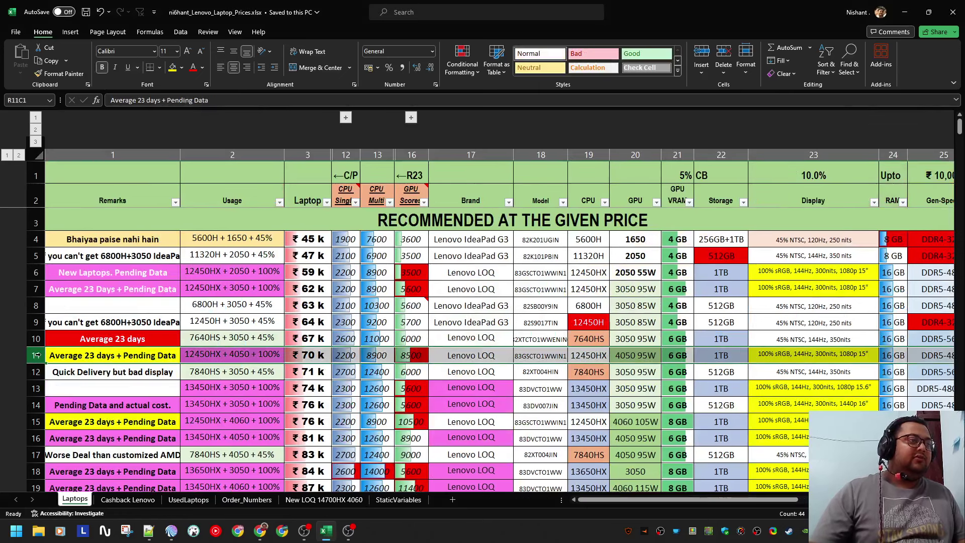
ctrl+click(35, 422)
key(alt+Tab)
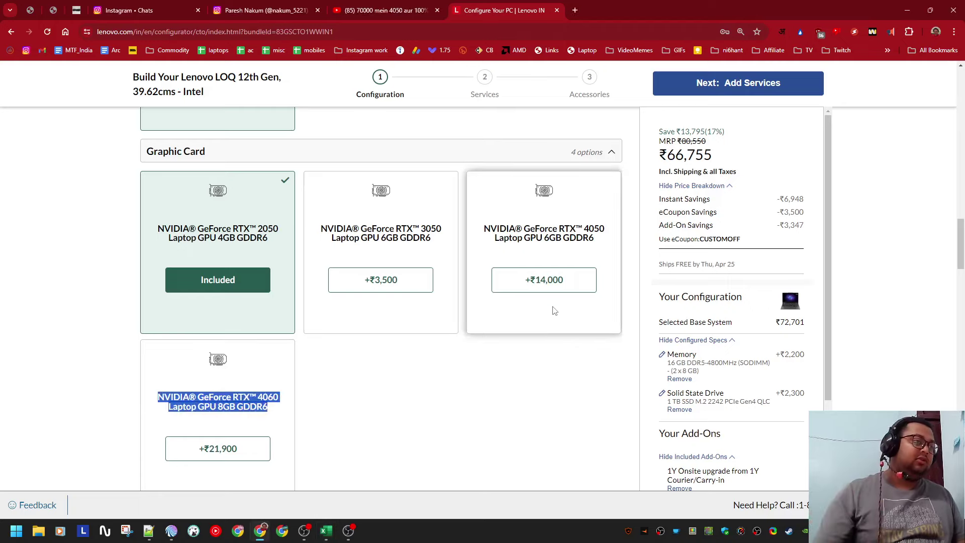
- Review the laptop's remaining component options from surface treatment to power cord, and return to the graphic card section
scroll(473, 390, down, 15)
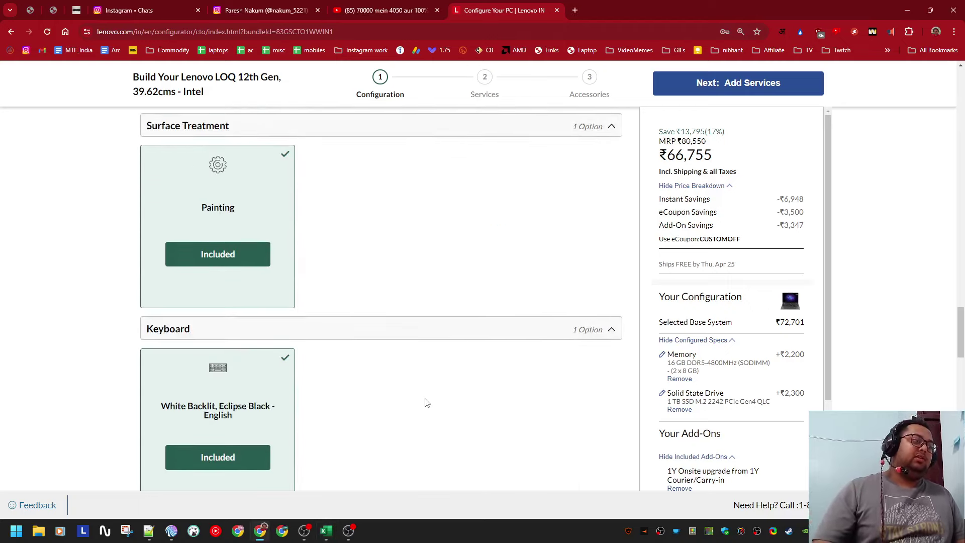
scroll(426, 402, down, 15)
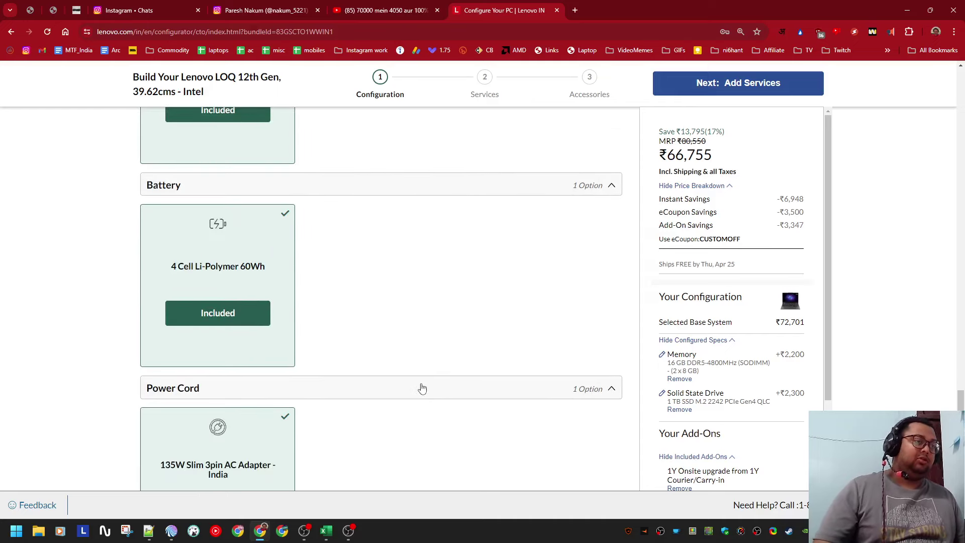
scroll(422, 388, down, 8)
scroll(419, 384, up, 12)
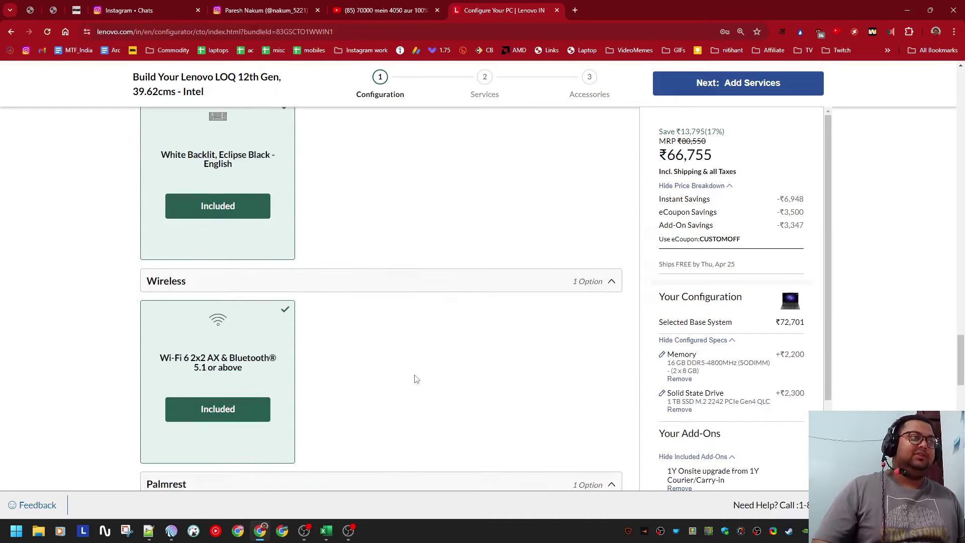
scroll(418, 367, up, 20)
scroll(419, 361, down, 6)
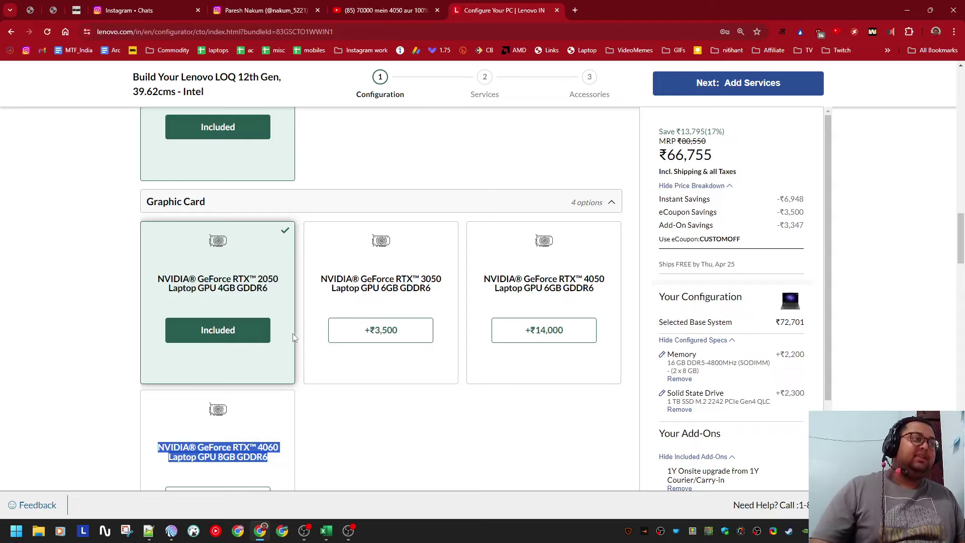
- Compare the RTX 2050 4GB and RTX 3050 6GB graphic card options by highlighting their names
drag(135, 280, 259, 294)
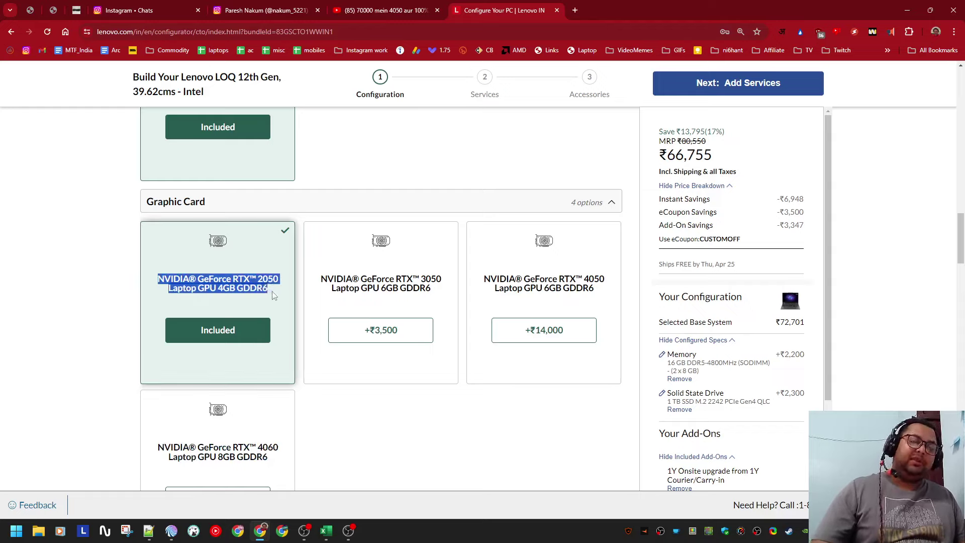
drag(444, 297, 312, 285)
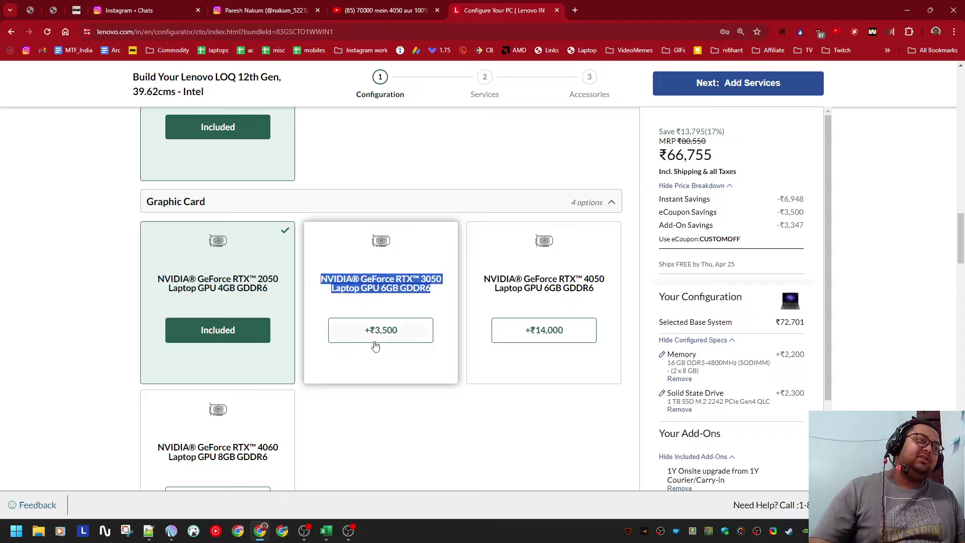
click(465, 423)
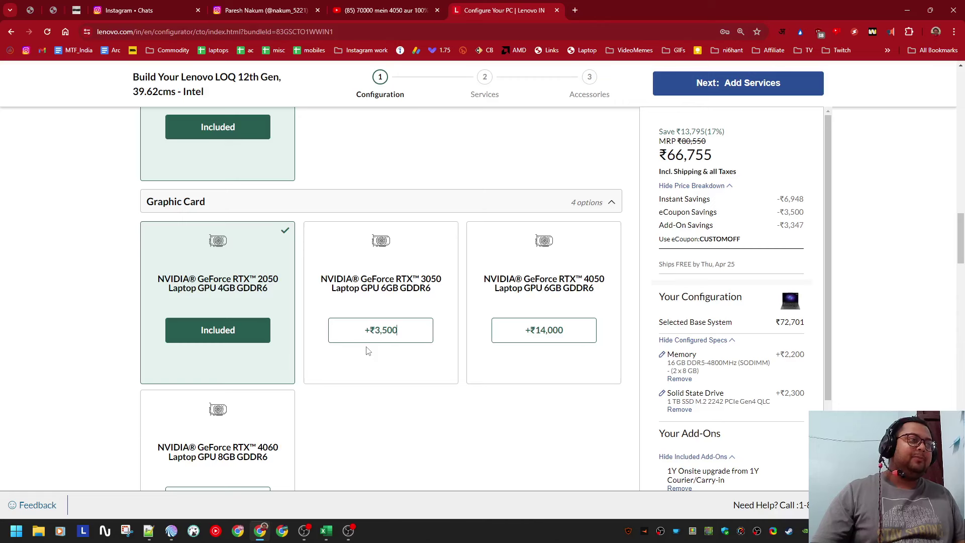
- Compare the 12450HX + 2050 row in the Excel price list with the configured total price on the Lenovo page in Chrome
key(alt+Tab)
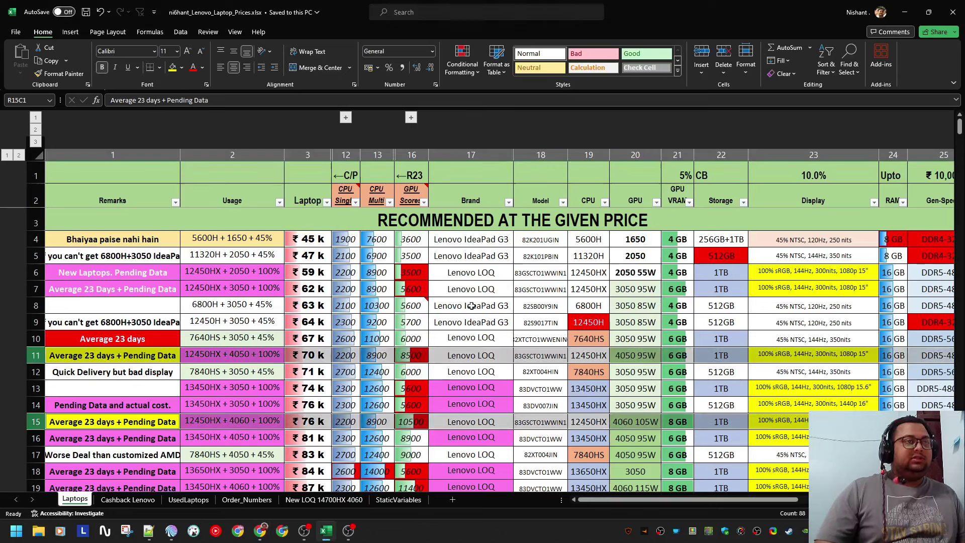
click(278, 273)
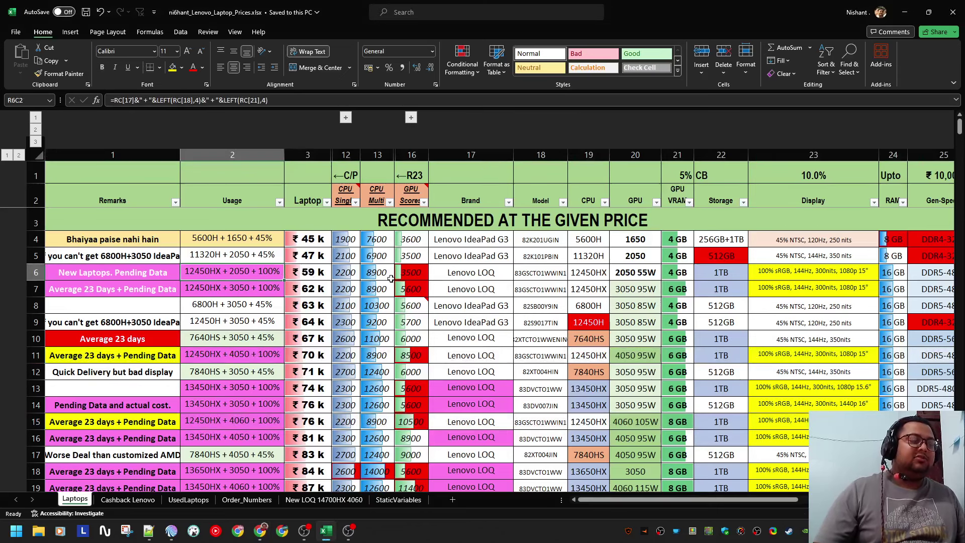
key(alt+Tab)
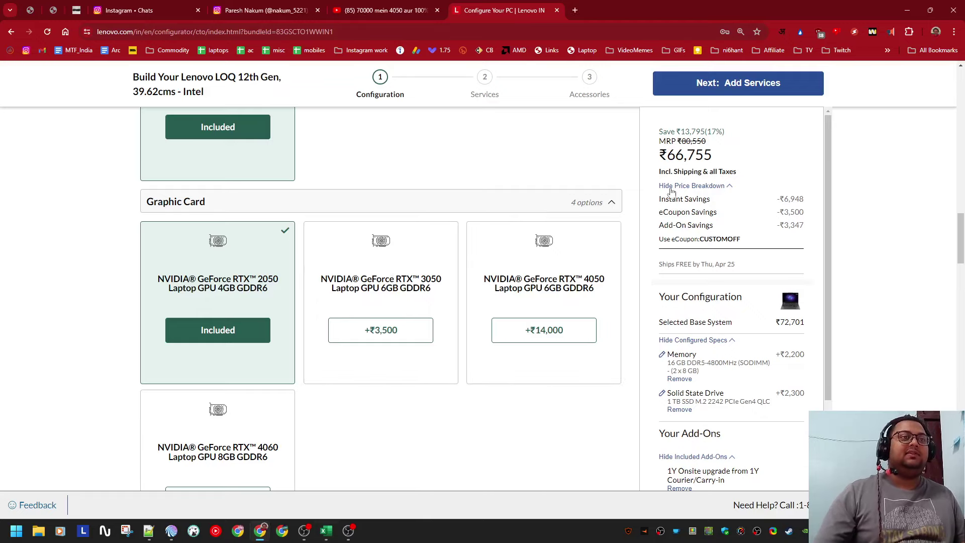
double_click(661, 155)
scroll(571, 276, down, 2)
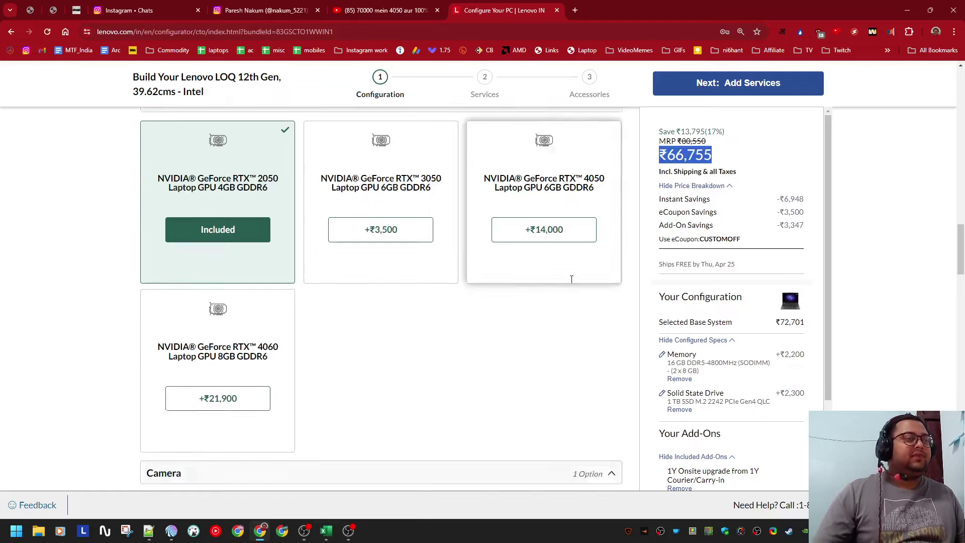
scroll(573, 271, up, 18)
scroll(573, 270, up, 5)
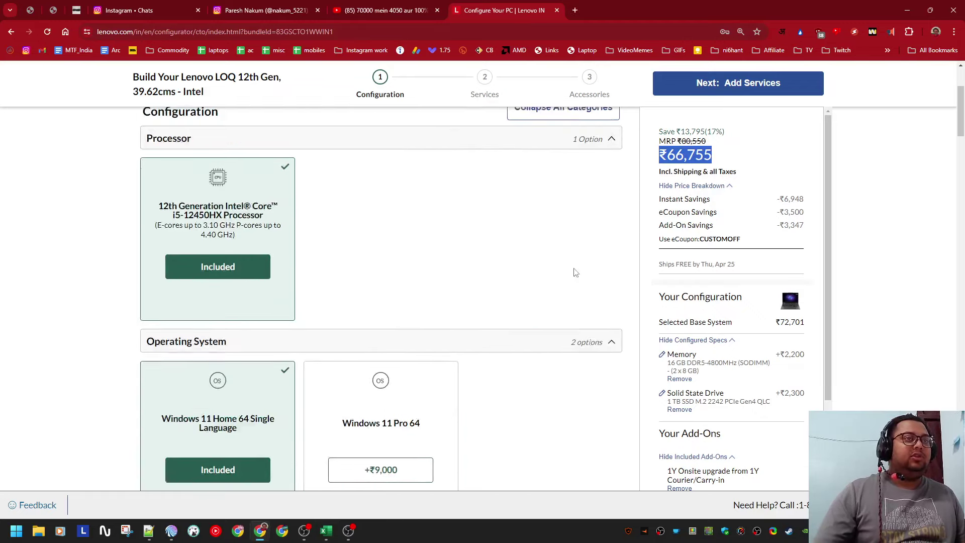
key(alt+Tab)
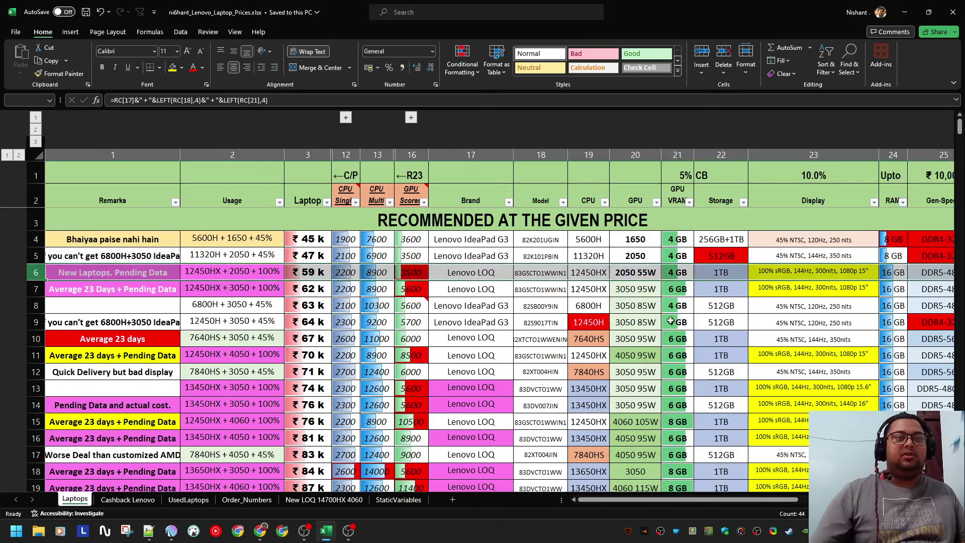
key(alt+Tab)
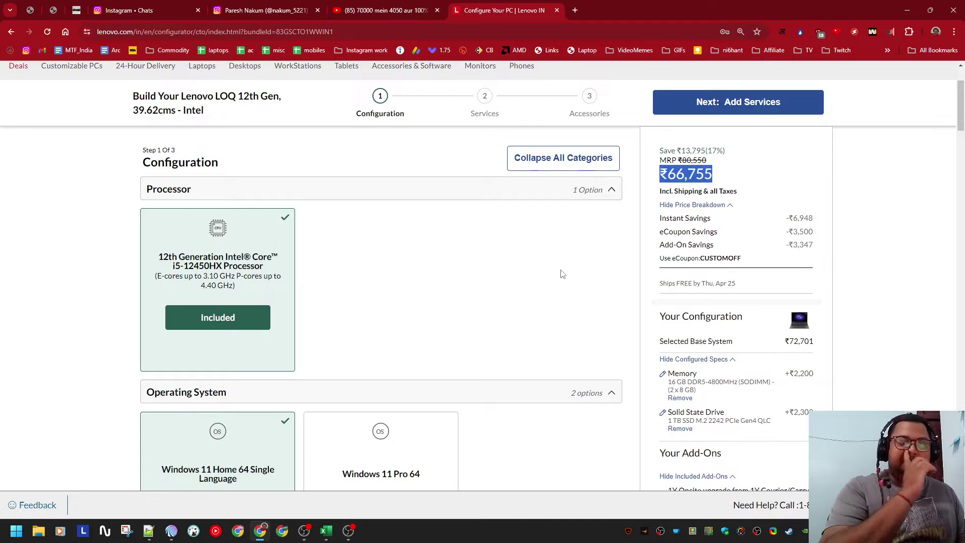
- Switch to Excel and expand the grouped manufacturer columns to reveal the List Price column for the 12450HX + 2050 row
key(alt+Tab)
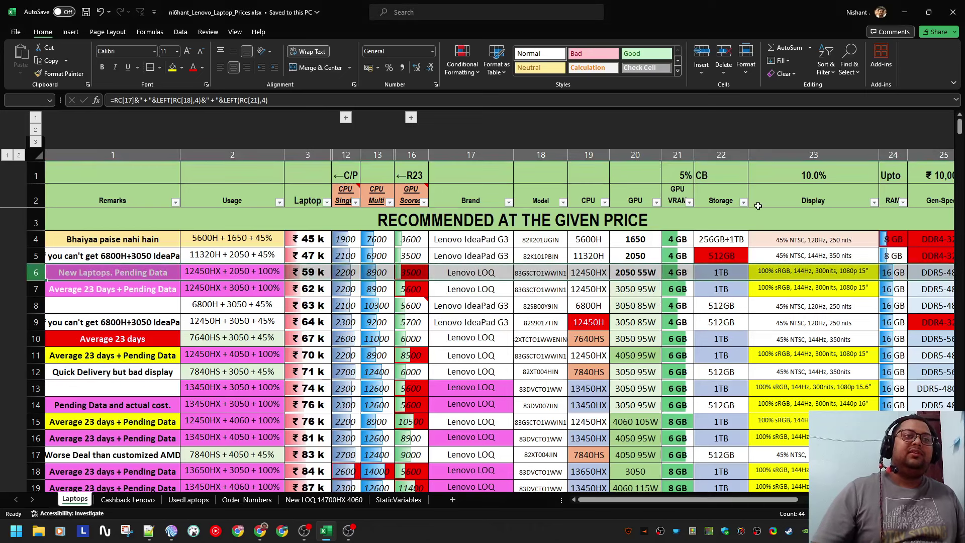
key(Down)
key(Right)
key(Right)
key(Right)
key(Right)
key(Right)
key(Right)
key(Right)
key(Right)
key(Right)
key(Right)
key(Right)
key(Right)
key(Right)
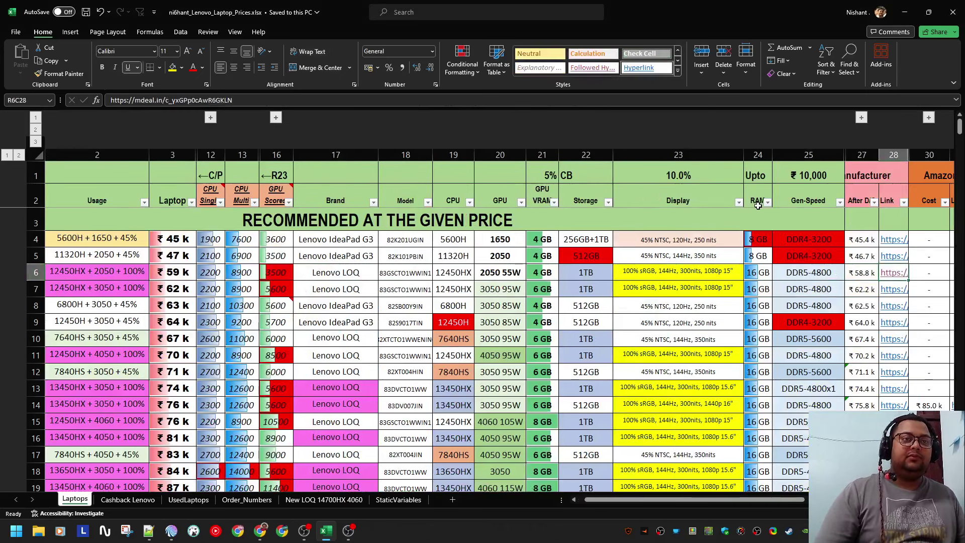
click(862, 117)
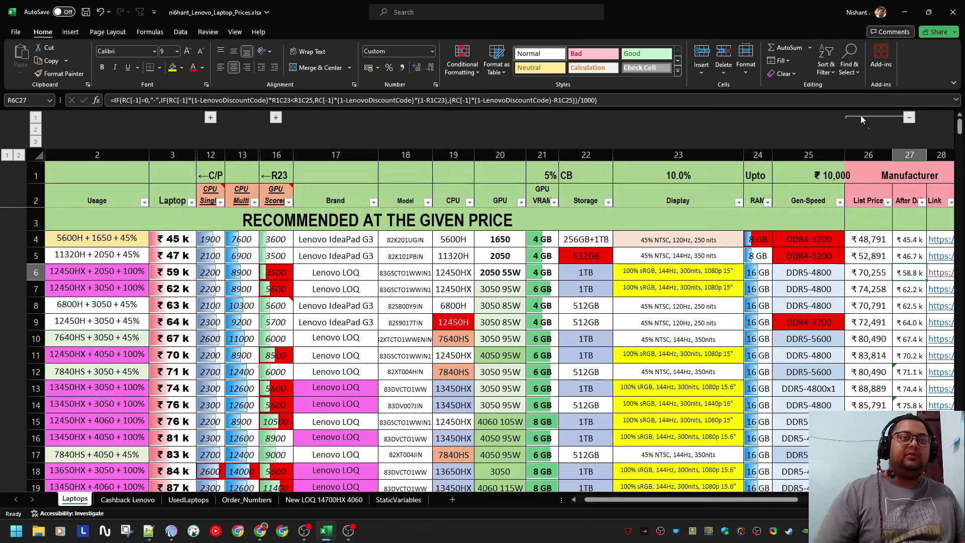
- Set the List Price of the 12450HX + 2050 laptop to the formula =66775+3500, checking the configurator price in Chrome
key(Left)
text(=)
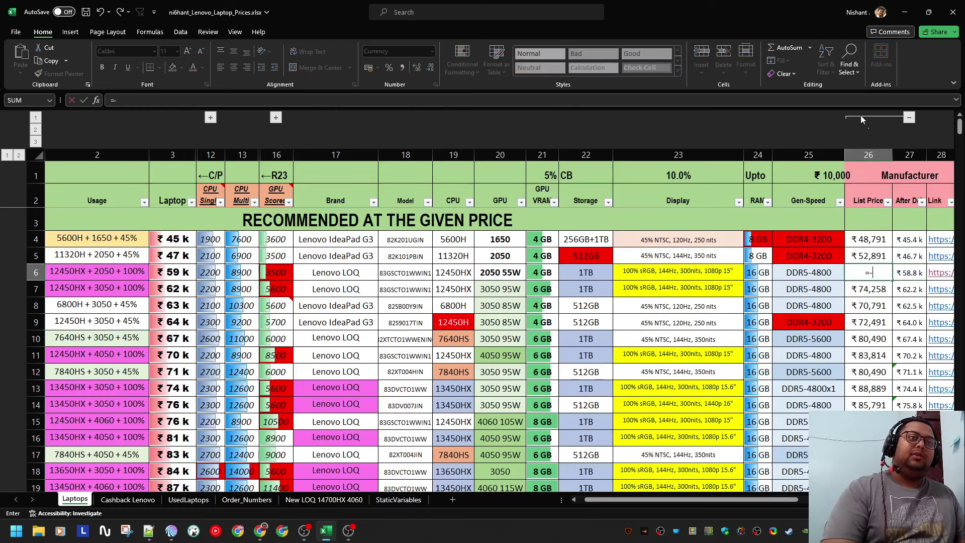
text(66787)
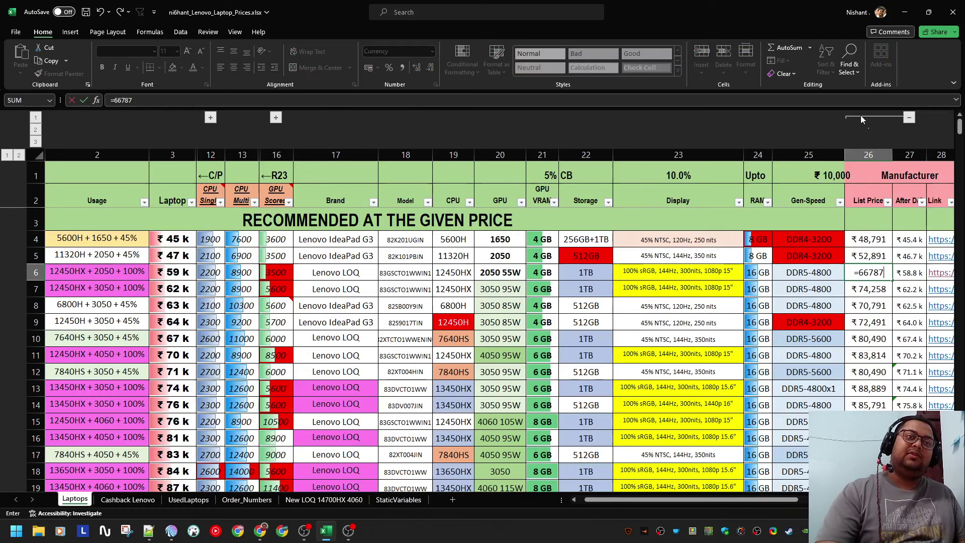
text(55)
key(alt+Tab)
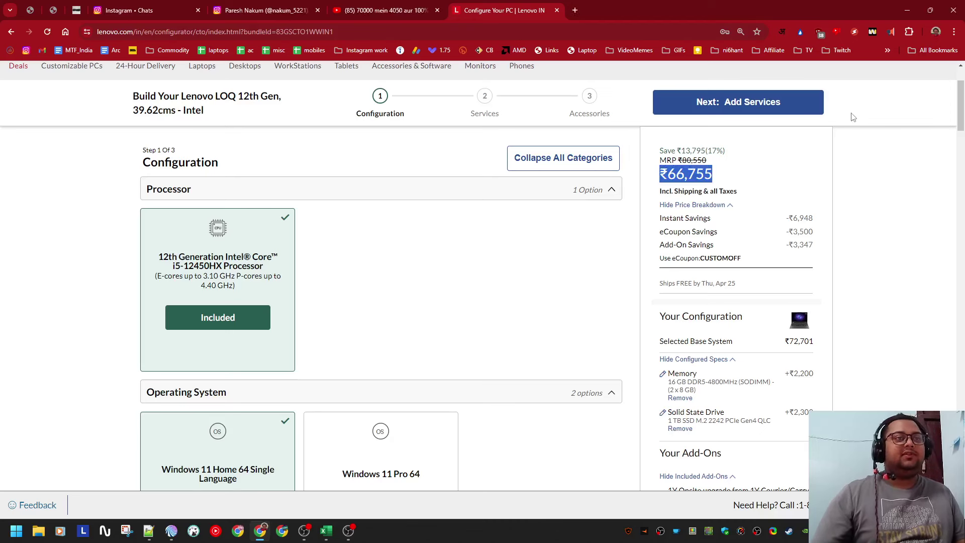
key(alt+Tab)
text(+35)
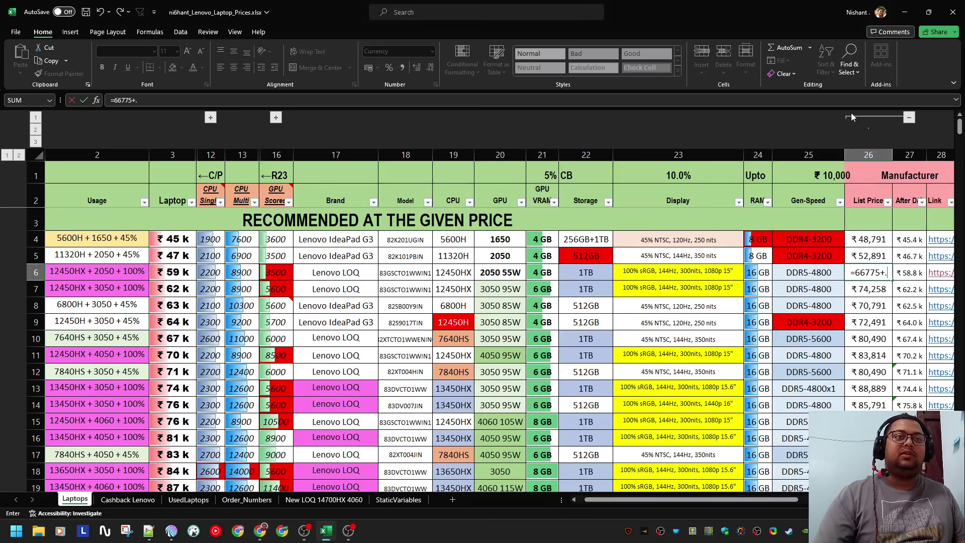
text(00)
key(Return)
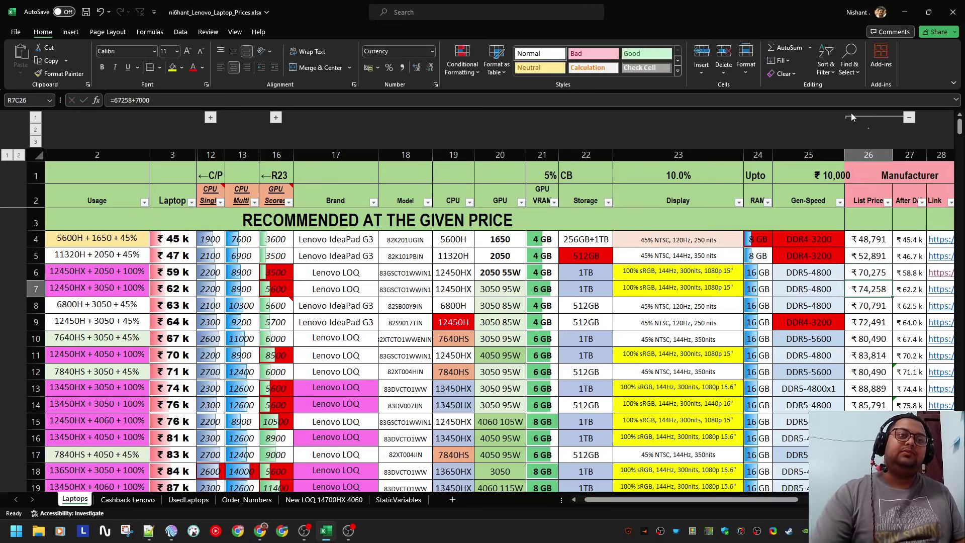
- Set the laptop price in the first calculation on the Cashback Lenovo sheet to 70275
key(Up)
key(shift+space)
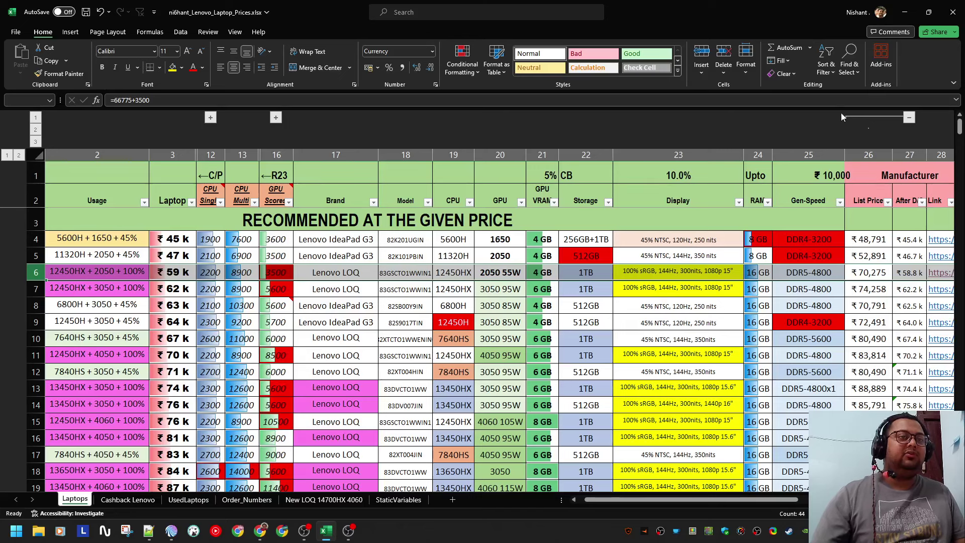
click(127, 500)
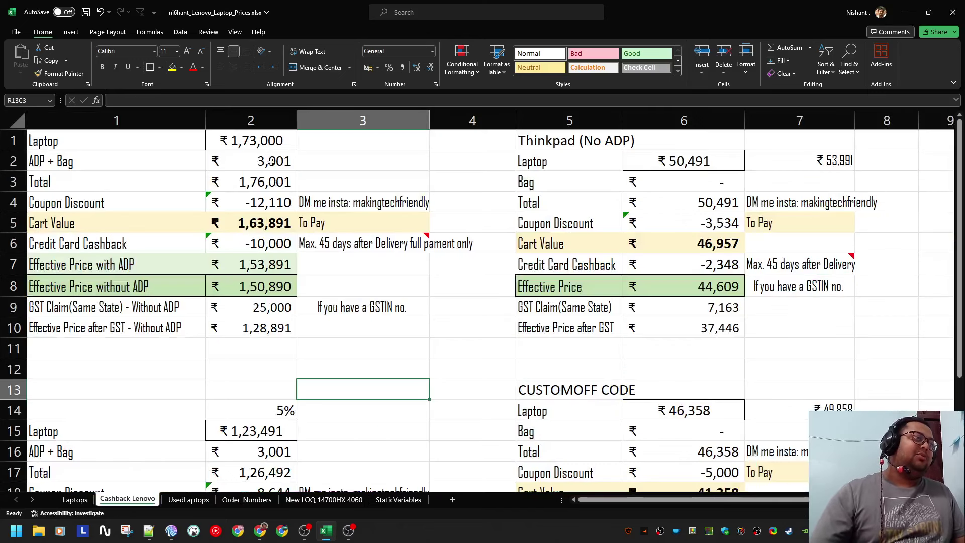
click(273, 143)
text(70,275)
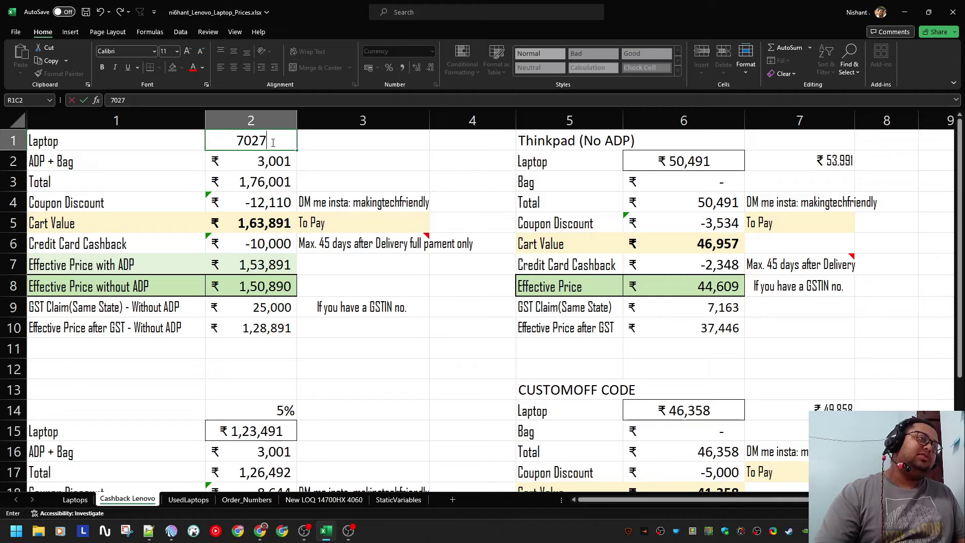
key(Return)
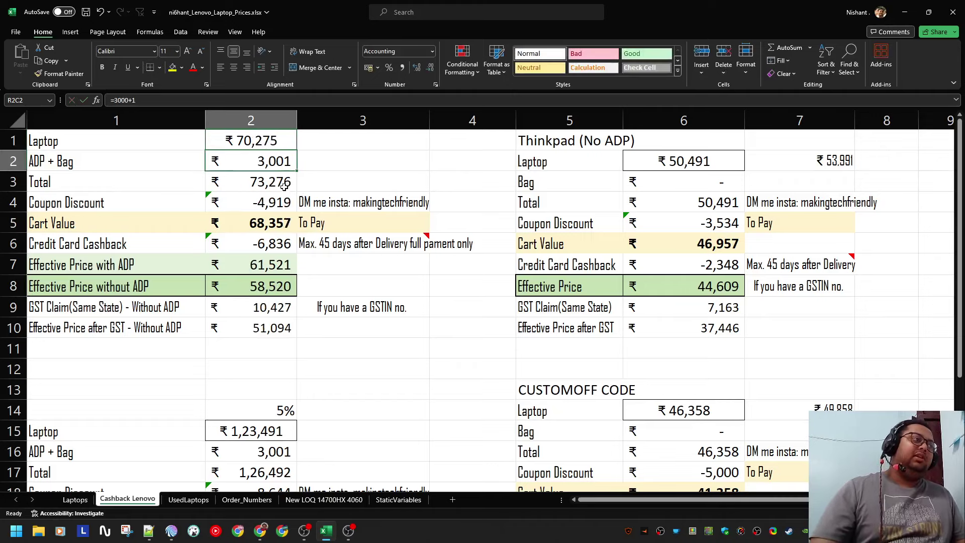
- Examine the coupon discount row and the price breakdown of the first cashback calculation
drag(269, 203, 90, 204)
drag(326, 207, 102, 203)
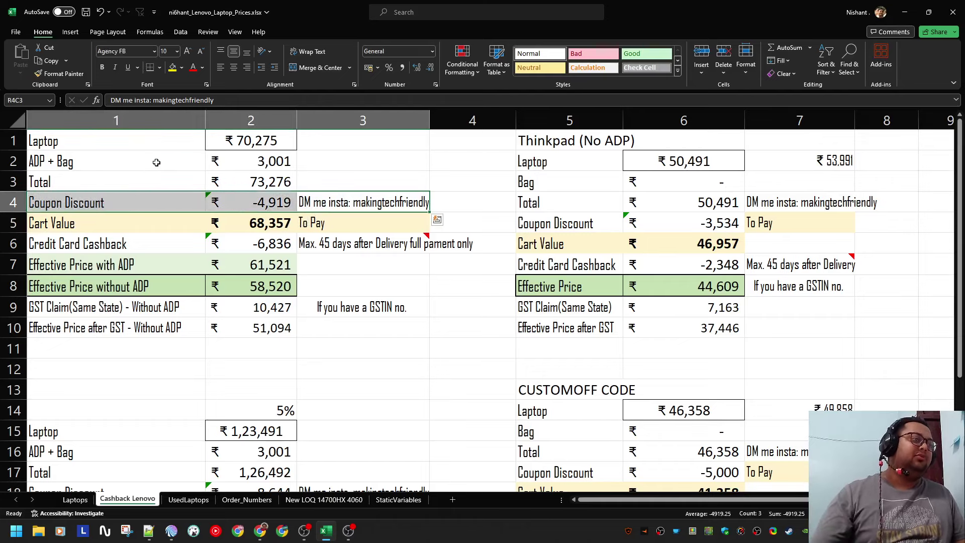
drag(157, 162, 241, 329)
click(237, 226)
click(178, 159)
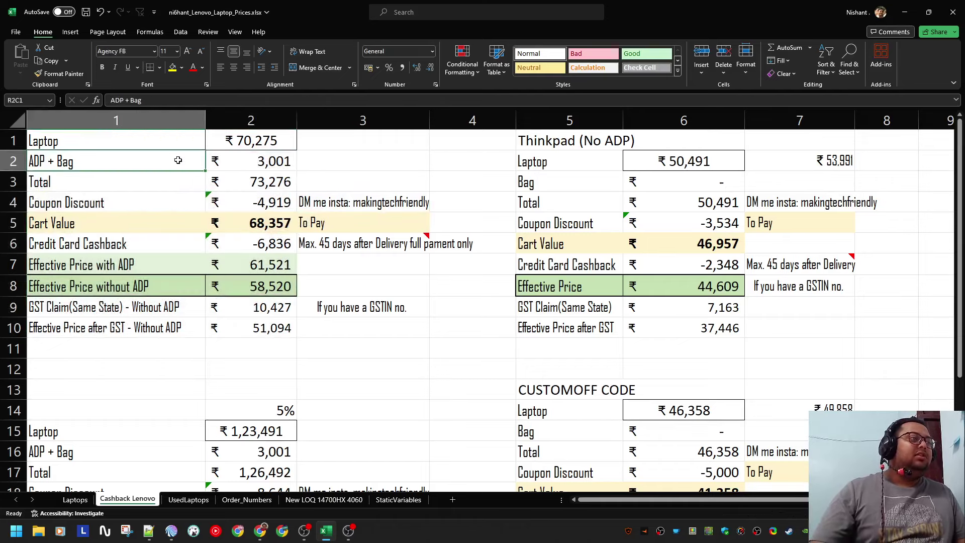
- Switch to the Lenovo configurator in Chrome and proceed to the services stage
key(alt+Tab)
click(708, 114)
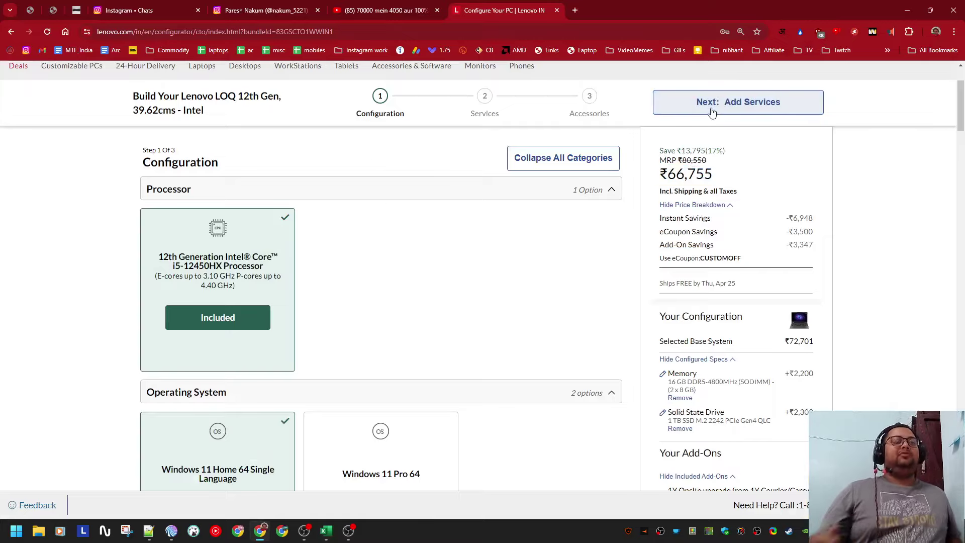
- Switch back to Excel and examine the effective price without ADP in the first cashback calculation
key(alt+Tab)
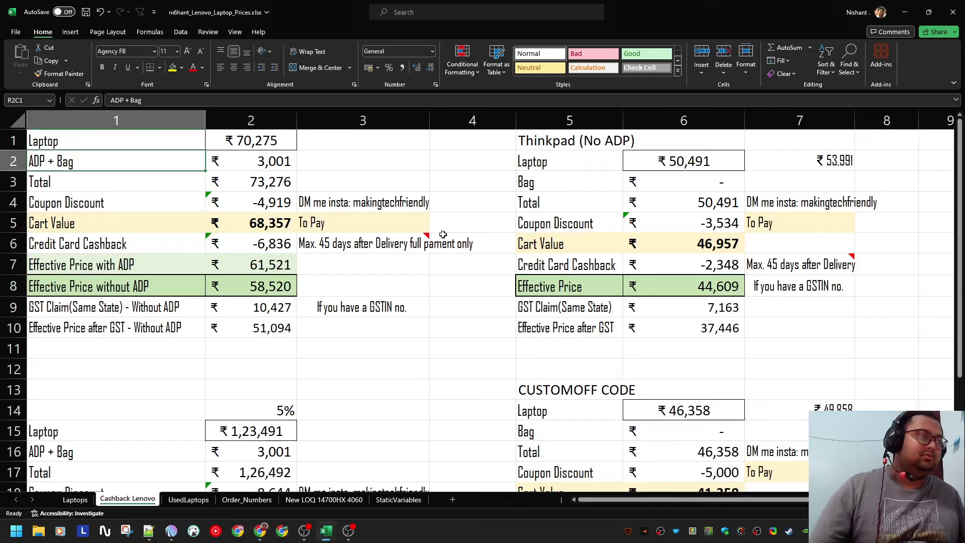
drag(264, 287, 153, 286)
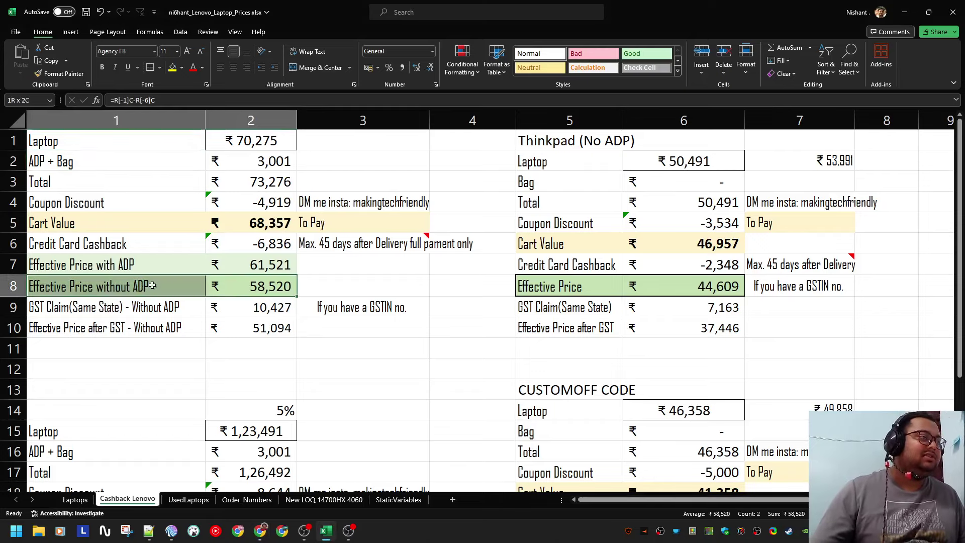
drag(60, 283, 61, 284)
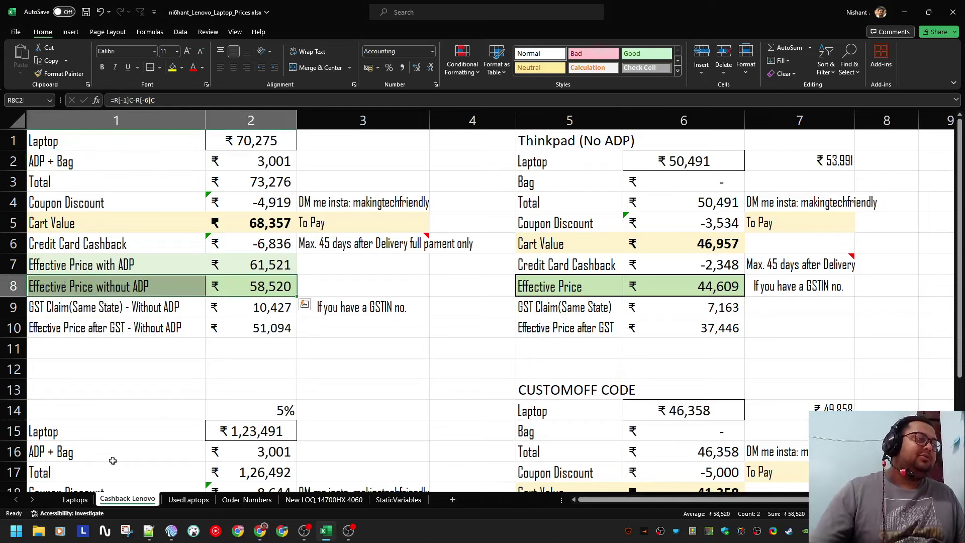
- Reopen the Laptops sheet and switch to the Lenovo services page in Chrome
click(75, 499)
key(alt+Tab)
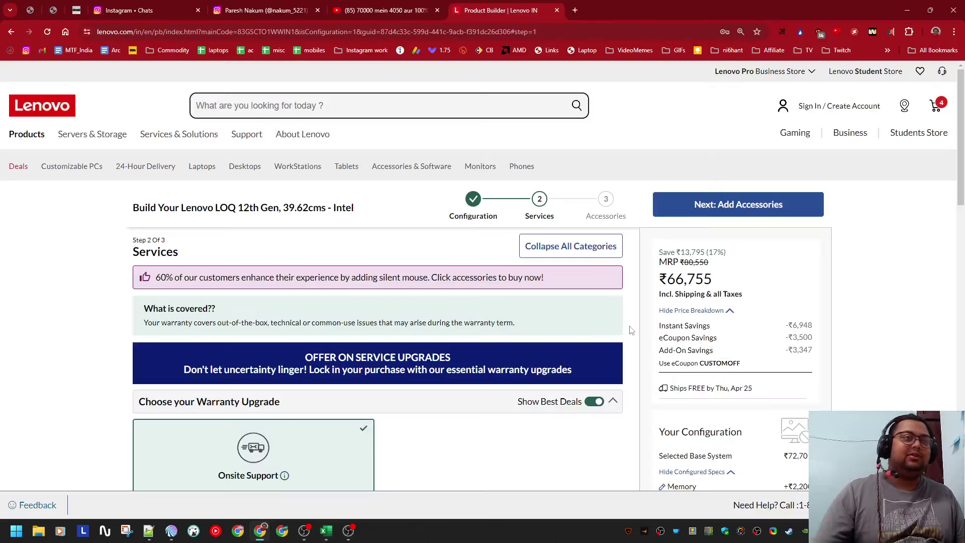
- Add the 3Y Premium Care + 3Y Accidental Damage Protection upgrade for ₹999 to the Lenovo LOQ configuration
scroll(474, 343, down, 15)
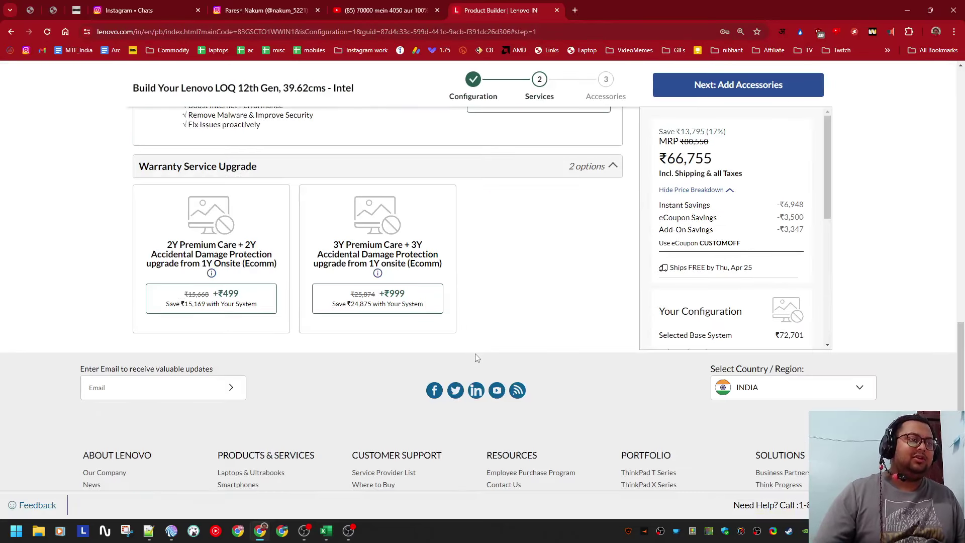
click(385, 302)
drag(330, 245, 428, 286)
- Switch to Excel, expand the grouped cost columns and set the ADP cost of the 12450HX + 2050 laptop to 1
key(alt+Tab)
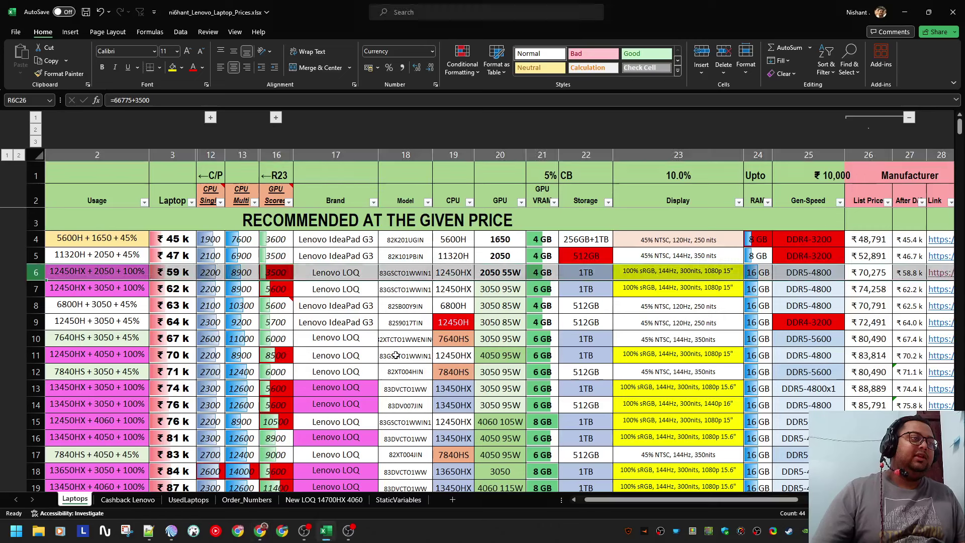
drag(624, 499, 617, 505)
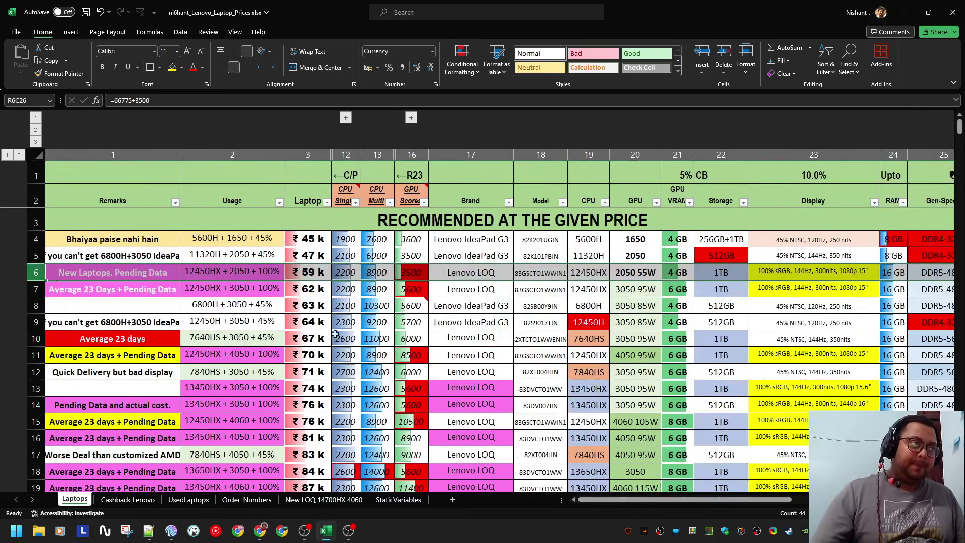
drag(691, 498, 662, 504)
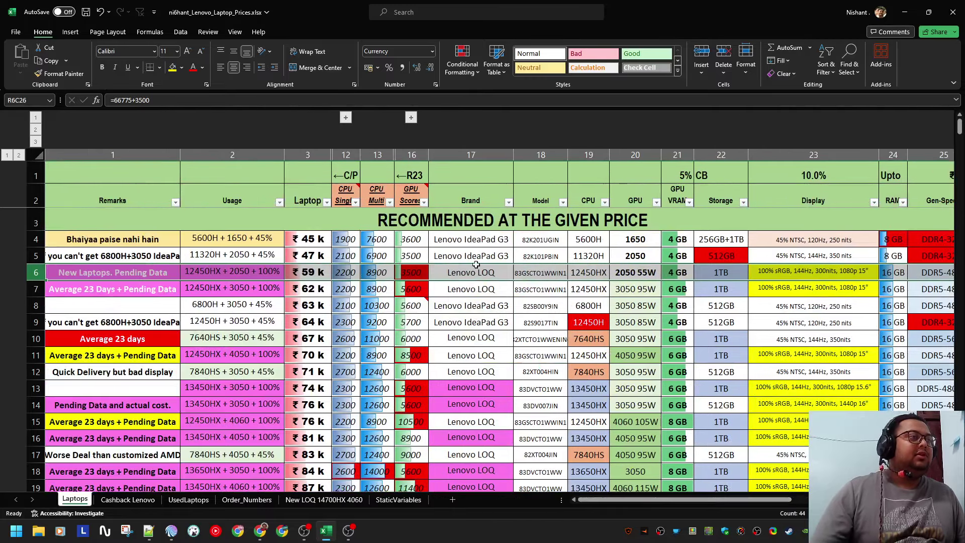
click(347, 120)
click(355, 272)
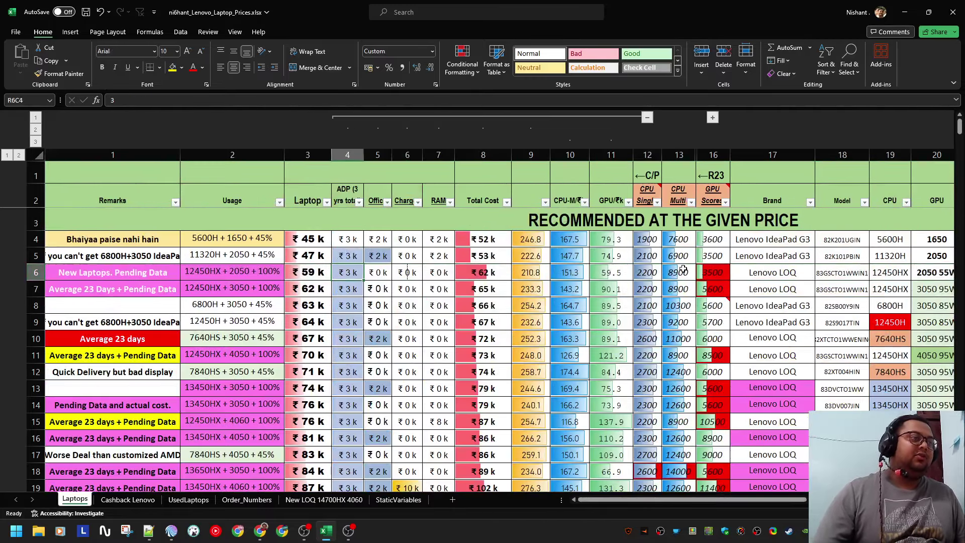
text(1)
key(Return)
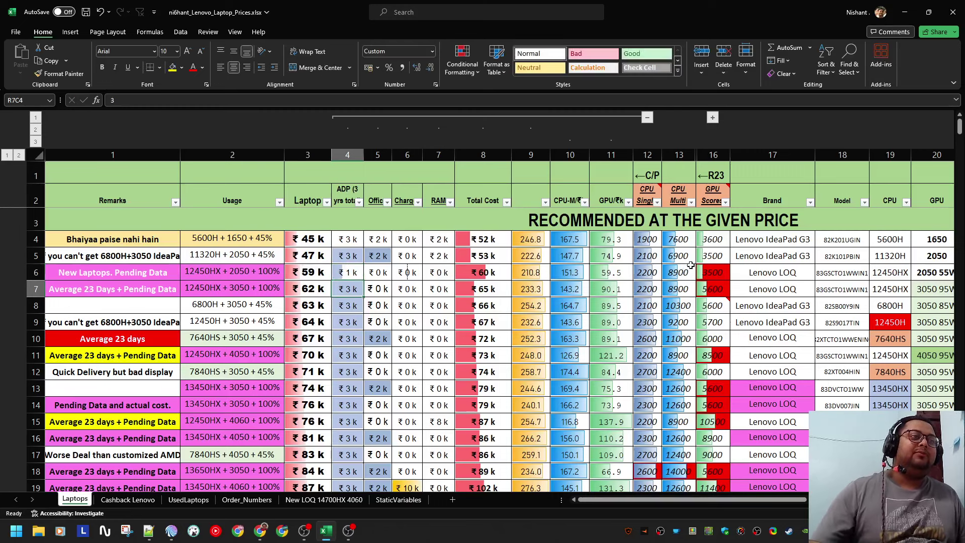
- Check the 12450HX + 2050 laptop's price and total cost, then collapse the cost columns and save the workbook
click(308, 272)
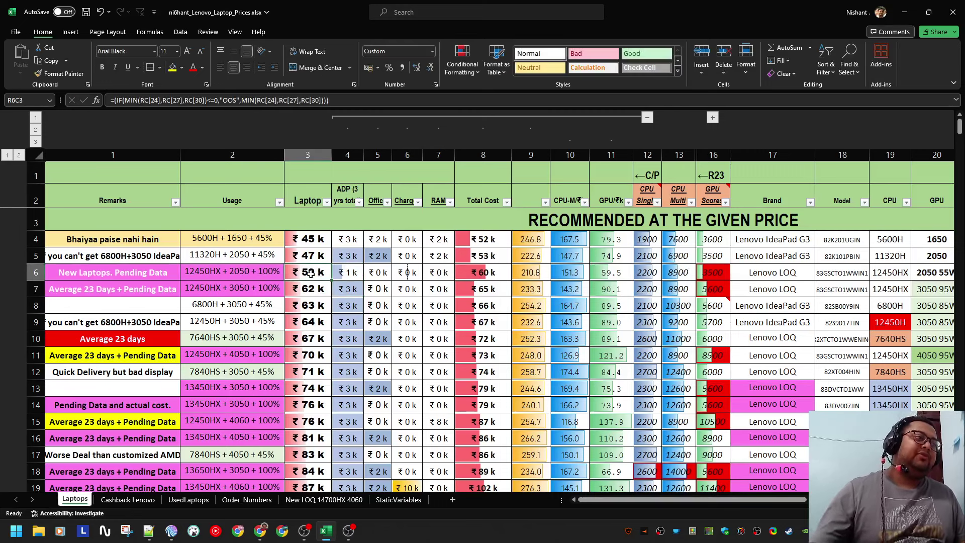
click(356, 273)
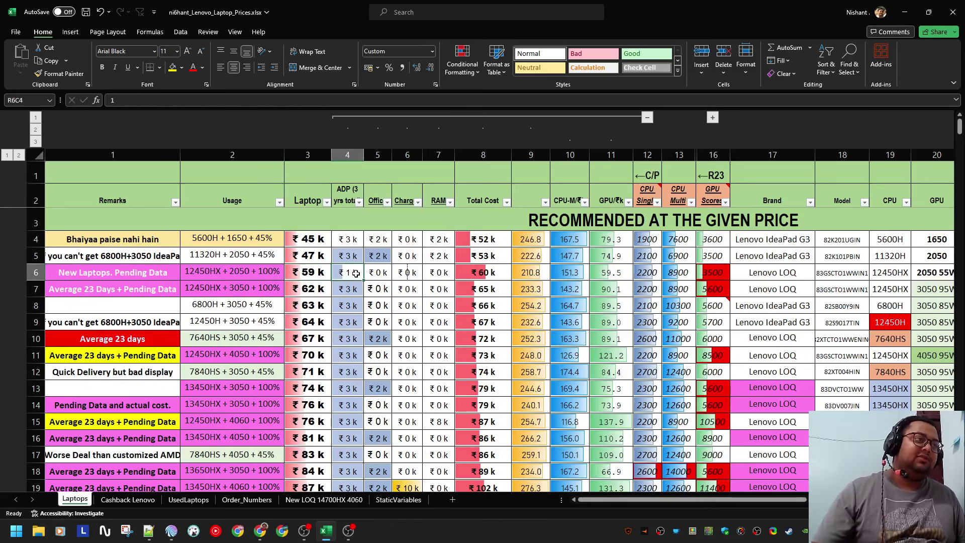
click(494, 273)
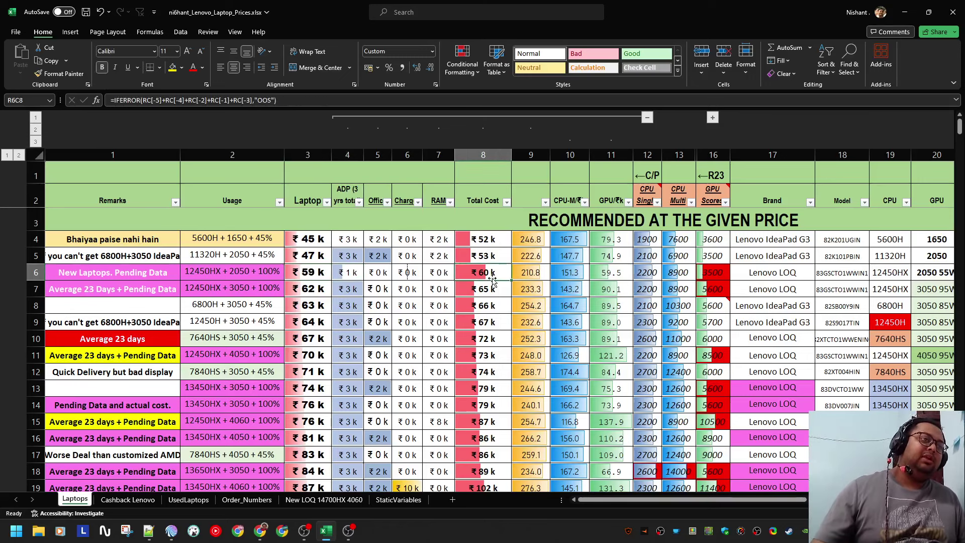
click(647, 117)
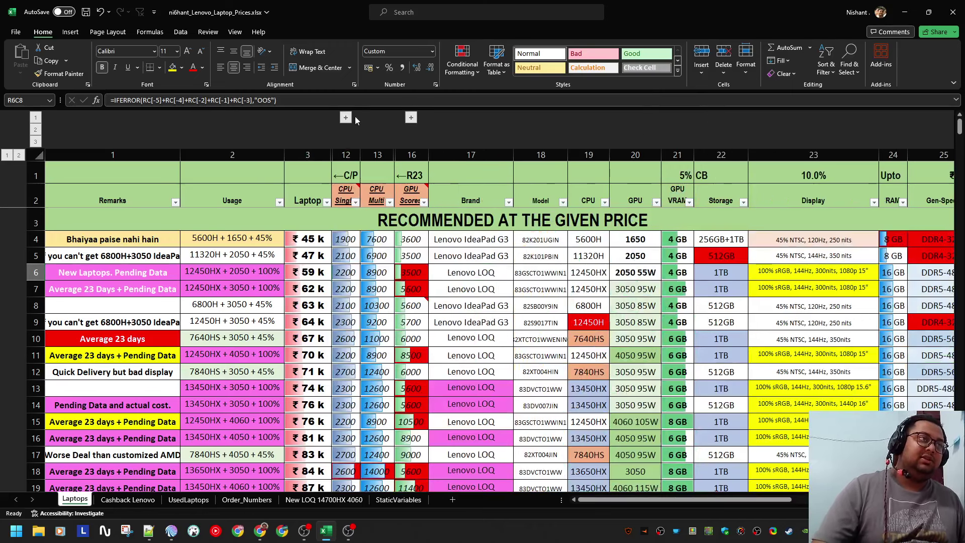
key(ctrl+s)
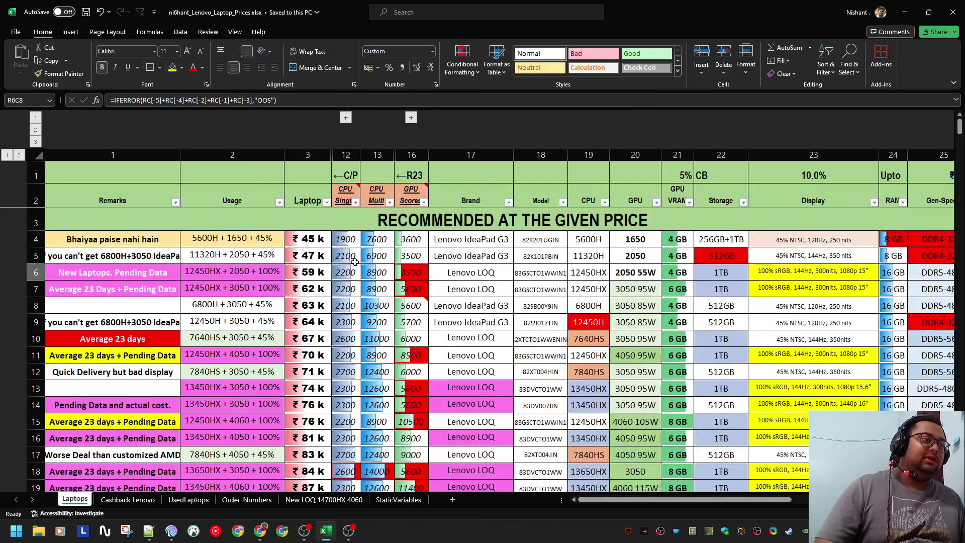
- Switch to Chrome and open the Laptops/Desktops page of ni6hant.com in a new tab
mouse_move(267, 534)
click(271, 502)
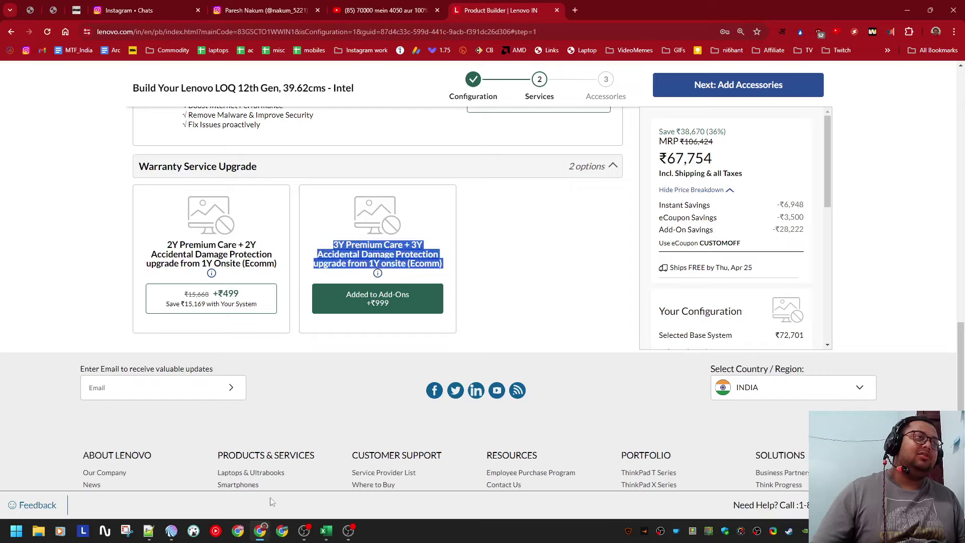
click(574, 10)
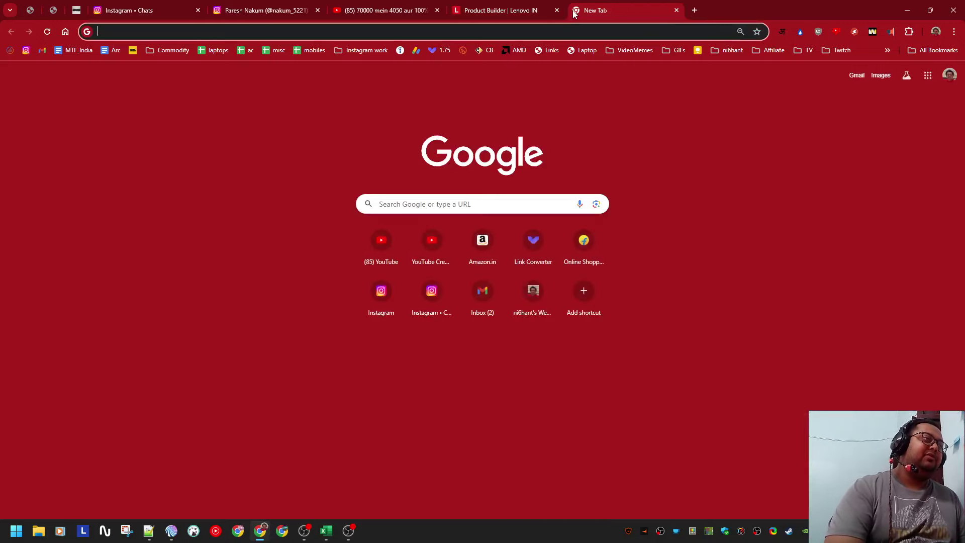
text(n)
key(Return)
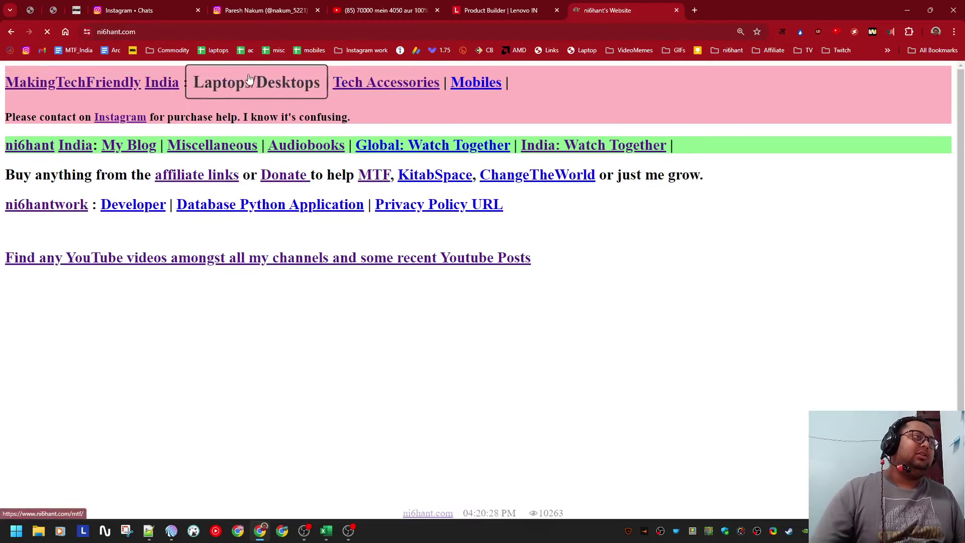
click(251, 76)
- Switch back to Excel and look over the display, RAM and list price cells of the 12450HX + 2050 laptop
key(alt+Tab)
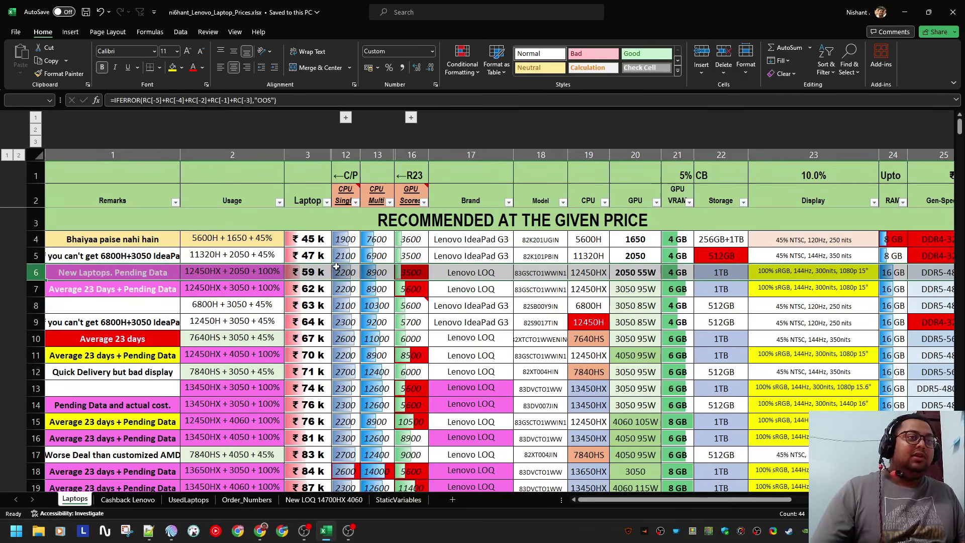
click(827, 278)
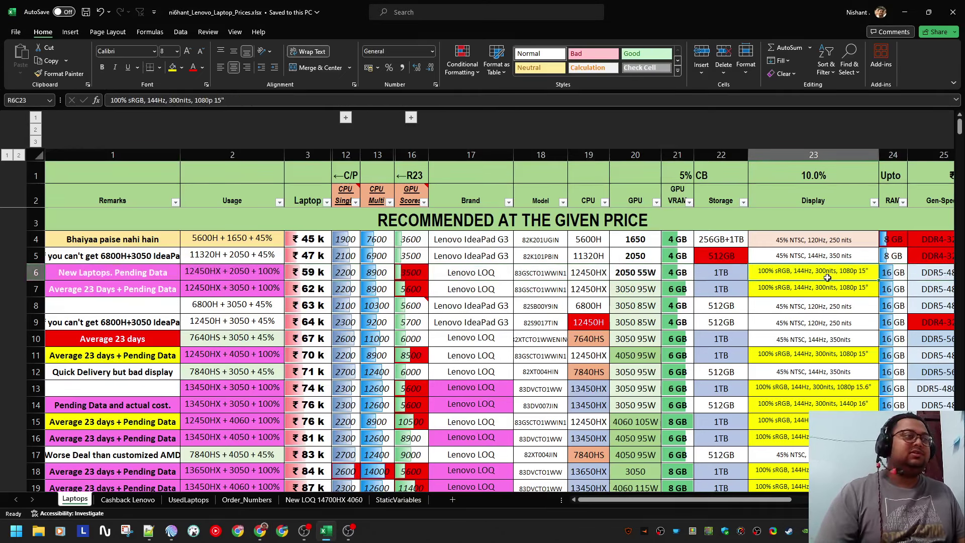
key(Right)
key(Right)
key(Right)
key(Left)
key(Left)
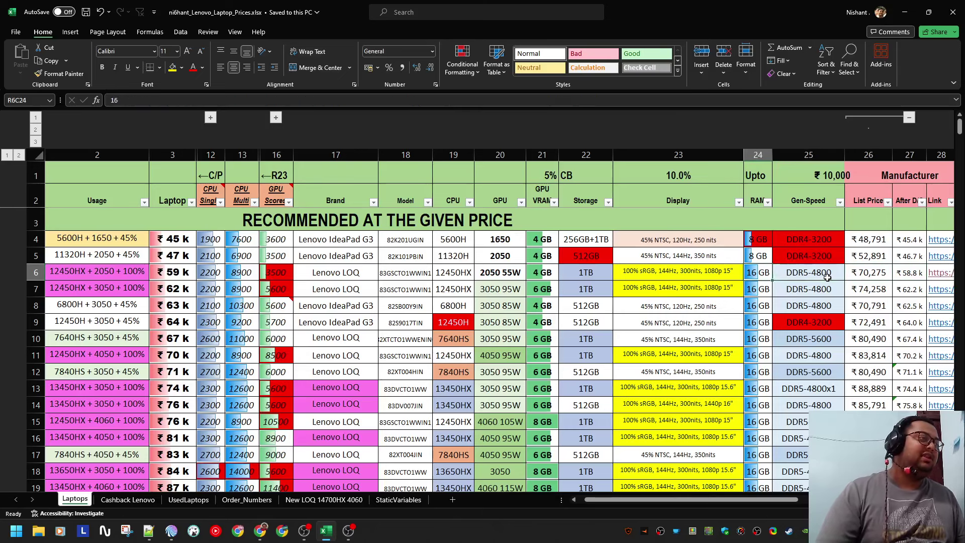
- Replace the 12450HX + 2050 laptop's remark with "Buy 3050. NOT THIS" and fill the cell red
key(Home)
text(R)
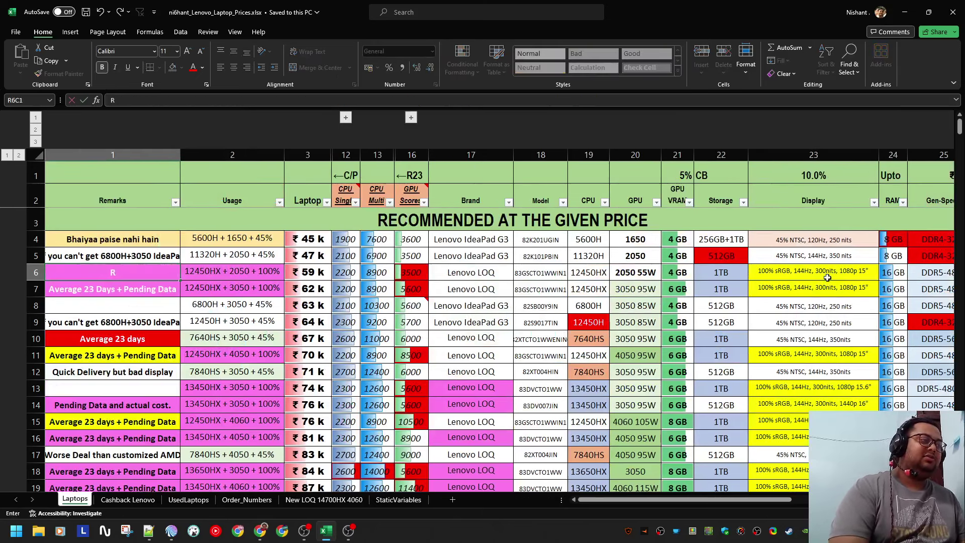
key(BackSpace)
text(Buty 305)
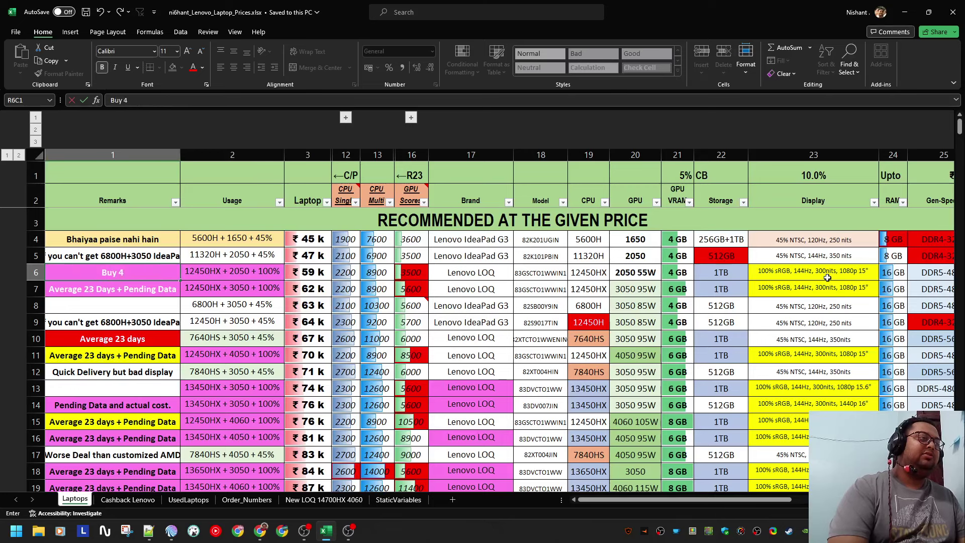
text(0.)
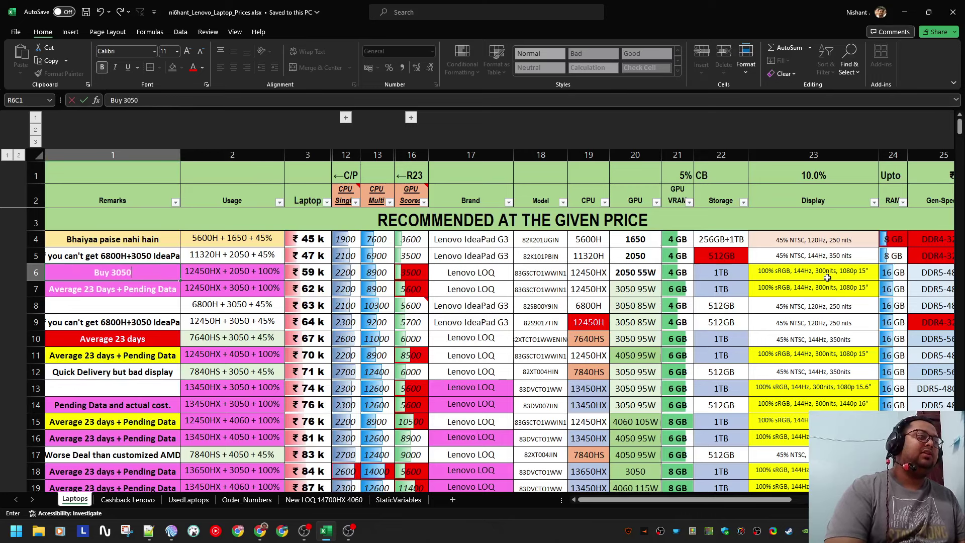
key(Caps_Lock)
text(NOT THIS)
key(ctrl+Return)
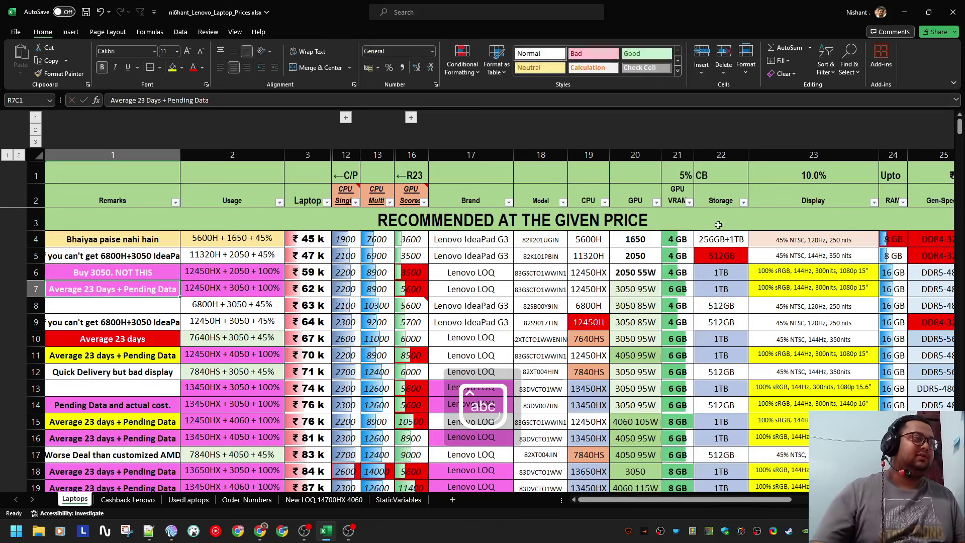
key(Caps_Lock)
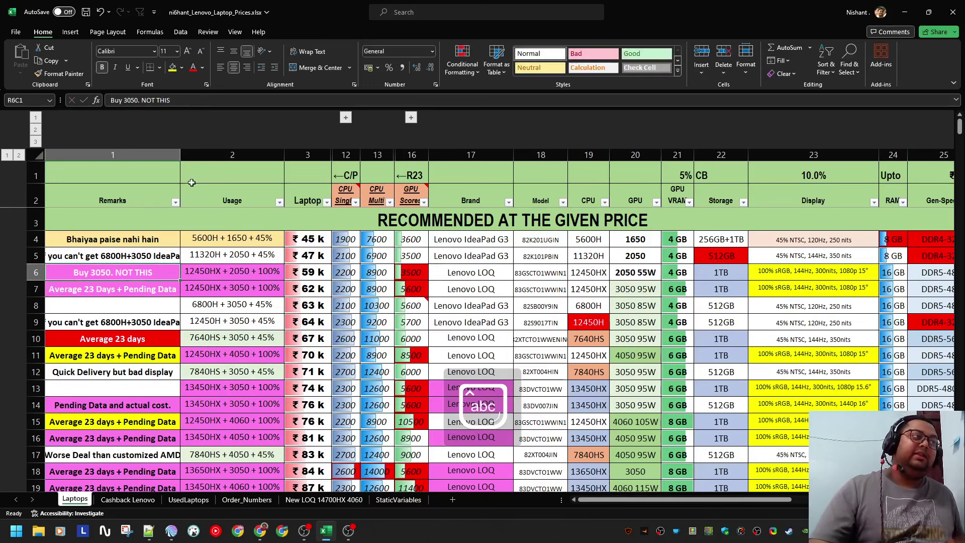
click(181, 67)
click(180, 161)
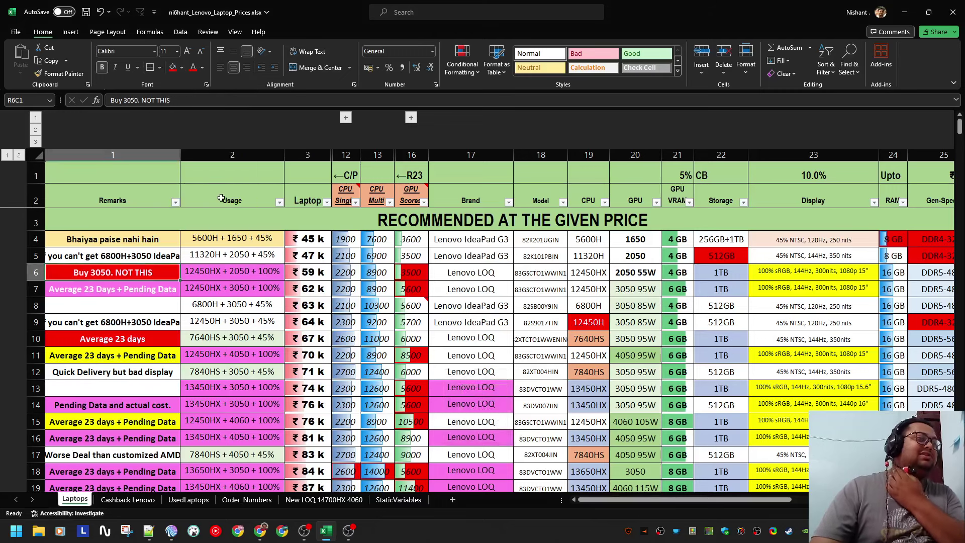
- Compare the price of the 12450HX + 3050 laptop with that of the 12450HX + 2050 laptop
click(294, 289)
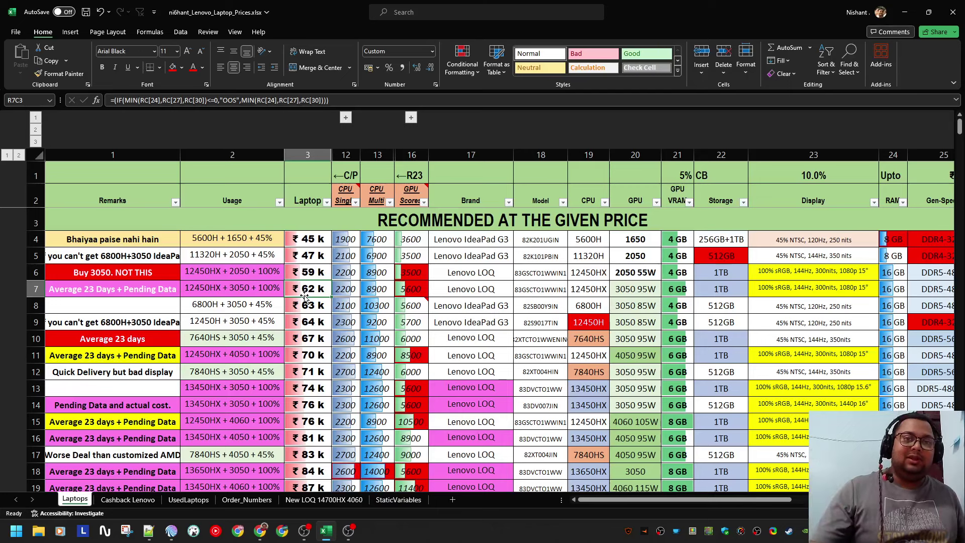
click(300, 272)
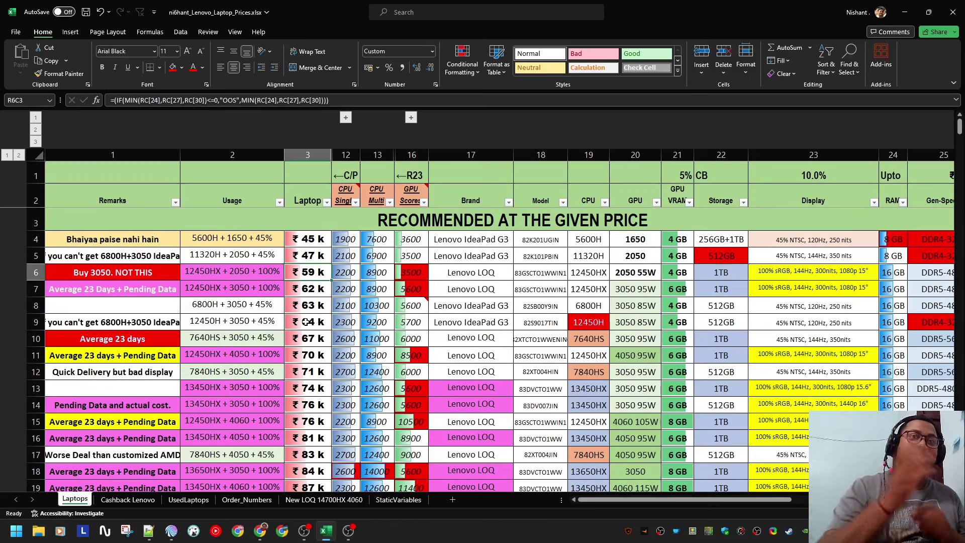
click(37, 272)
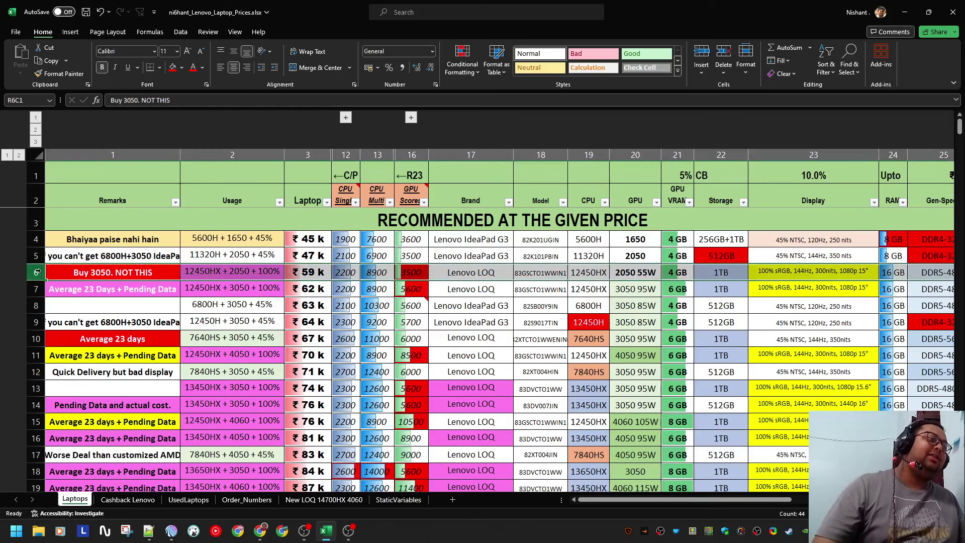
click(312, 277)
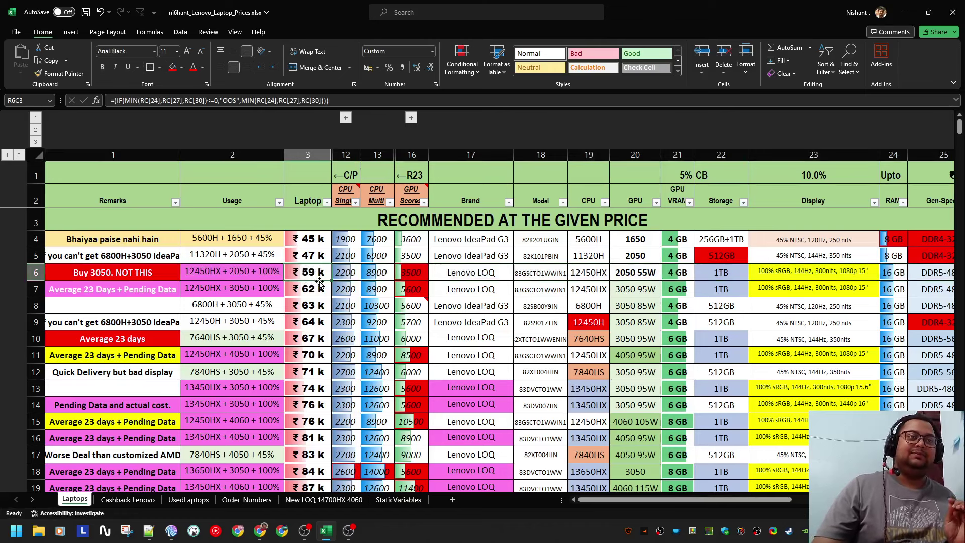
- Examine the 12450HX + 2050 laptop's price formula, then the discounted manufacturer price formula in the same row
click(363, 101)
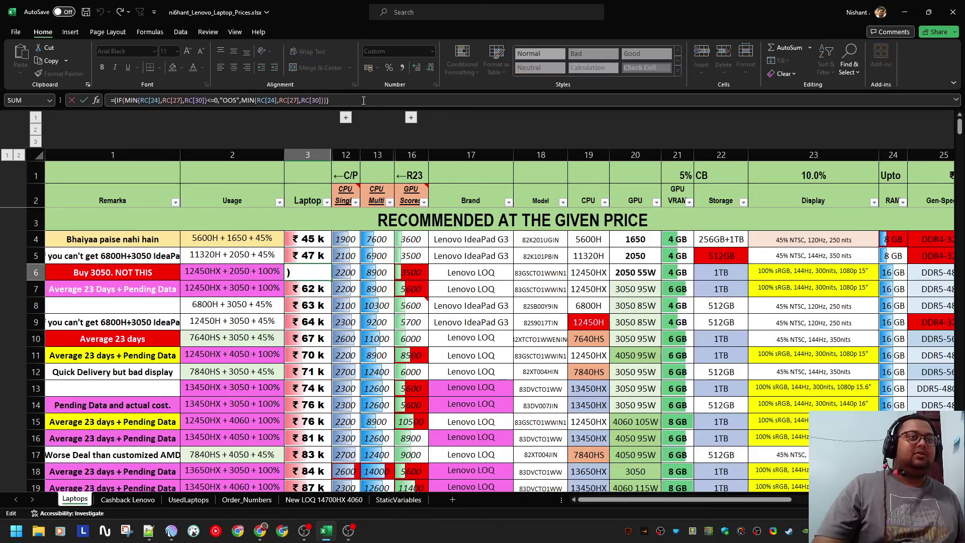
key(Tab)
key(Tab)
key(Tab)
key(Tab)
key(Tab)
key(Tab)
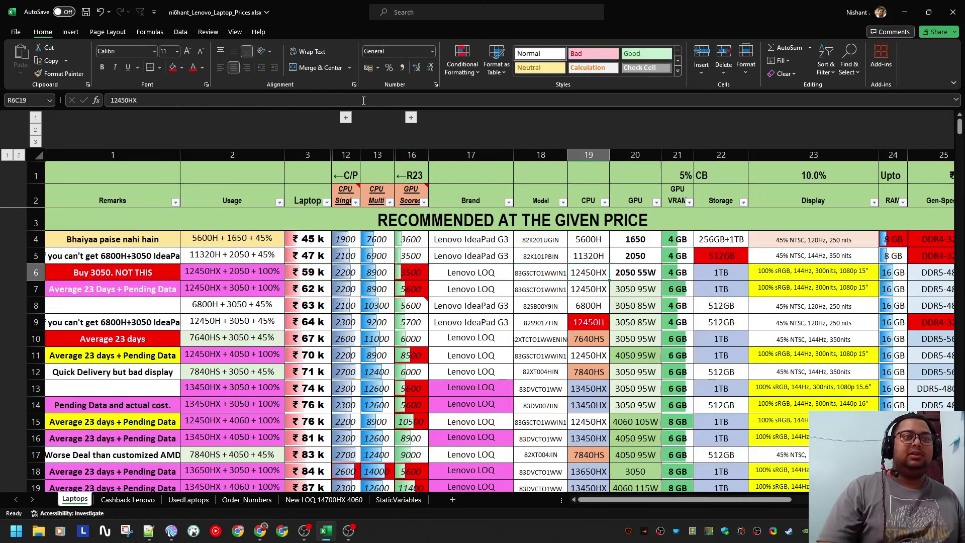
key(Tab)
key(Tab)
key(Tab)
key(Tab)
key(Tab)
key(Tab)
key(Tab)
key(Tab)
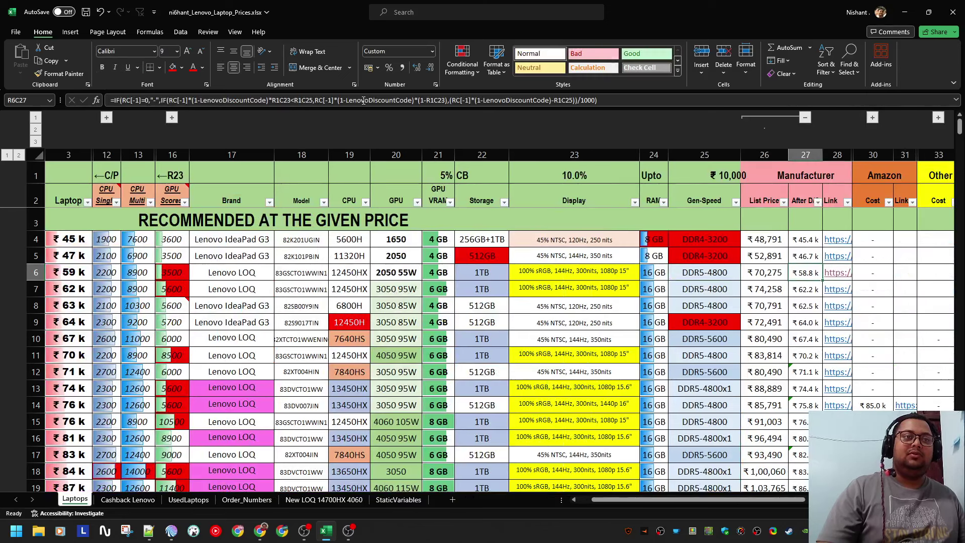
- Return to the 12450HX + 2050 laptop's remark cell and save the workbook
key(Left)
key(Left)
key(Left)
key(Left)
key(Left)
key(Left)
key(Left)
key(Left)
key(Left)
key(Left)
key(Left)
key(Left)
key(Left)
key(Left)
key(Left)
key(Left)
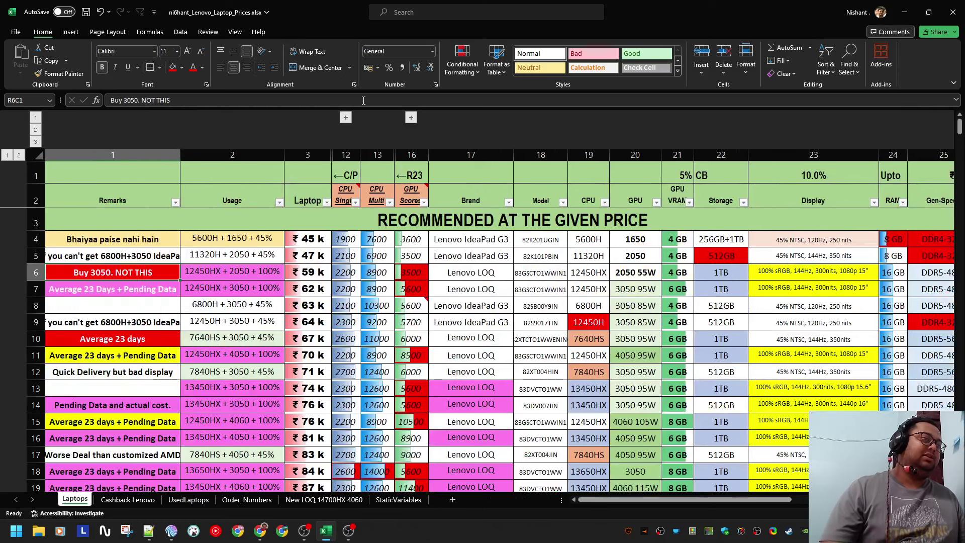
key(ctrl+s)
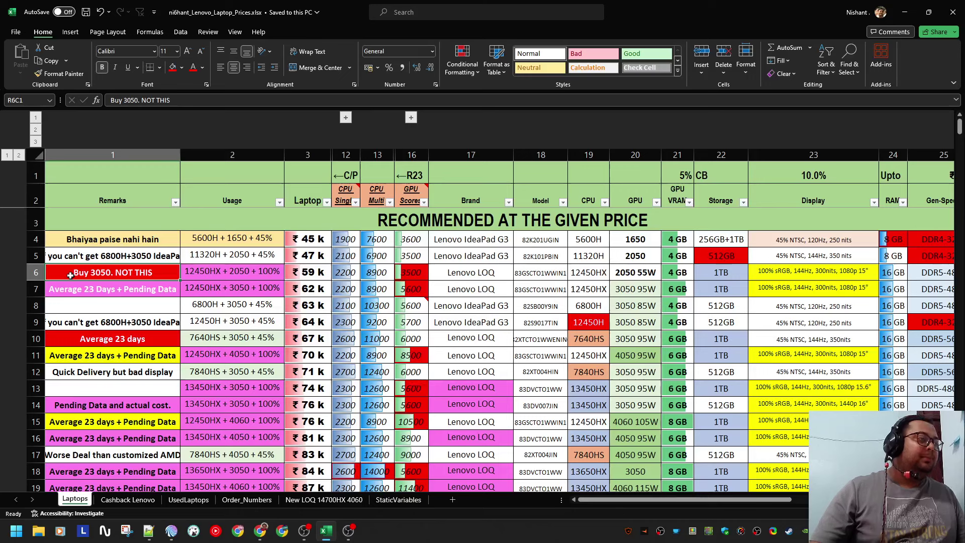
- Select the 12450HX + 2050 laptop's cells from usage to CPU multi score, then switch to the MakingTechFriendly page in Chrome
click(230, 272)
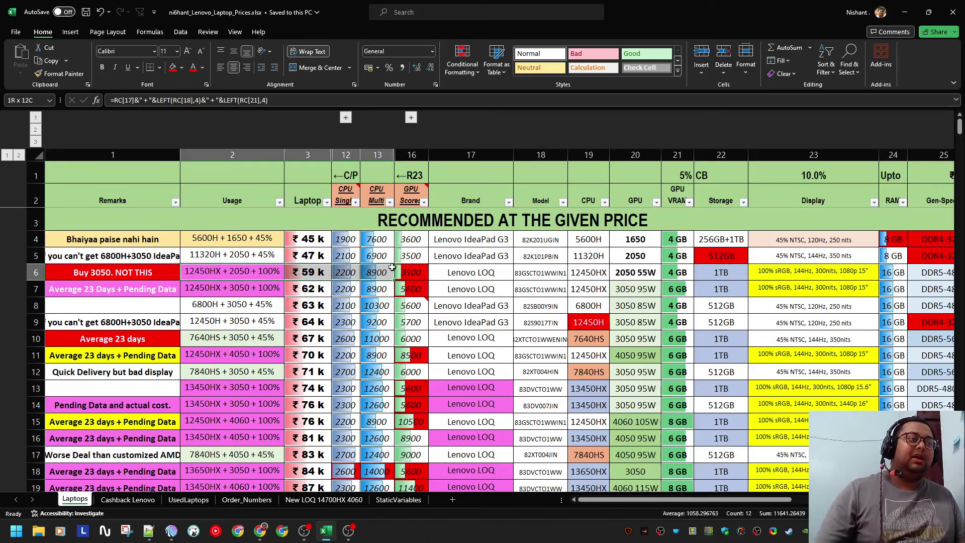
key(alt+Tab)
key(alt+Tab)
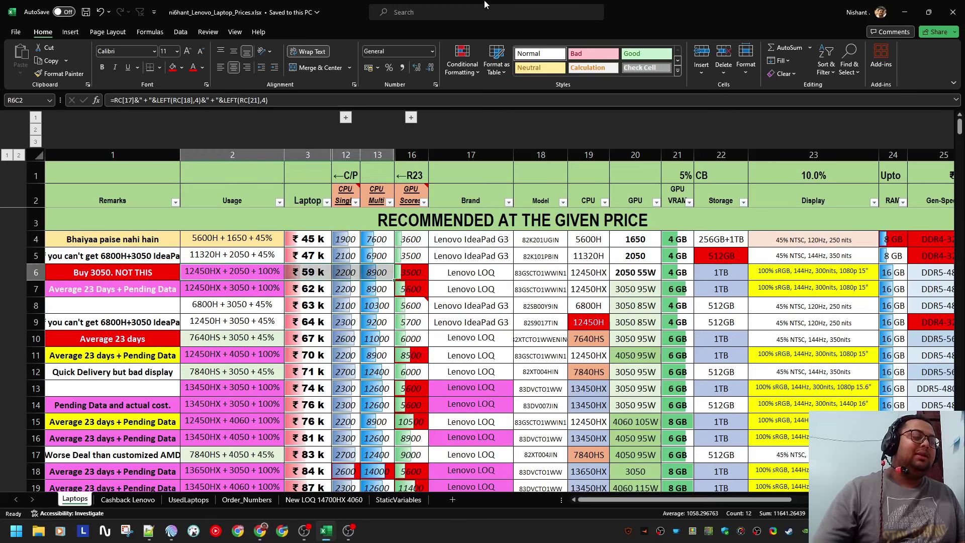
key(alt+Tab)
key(alt+Tab)
key(alt+Tab)
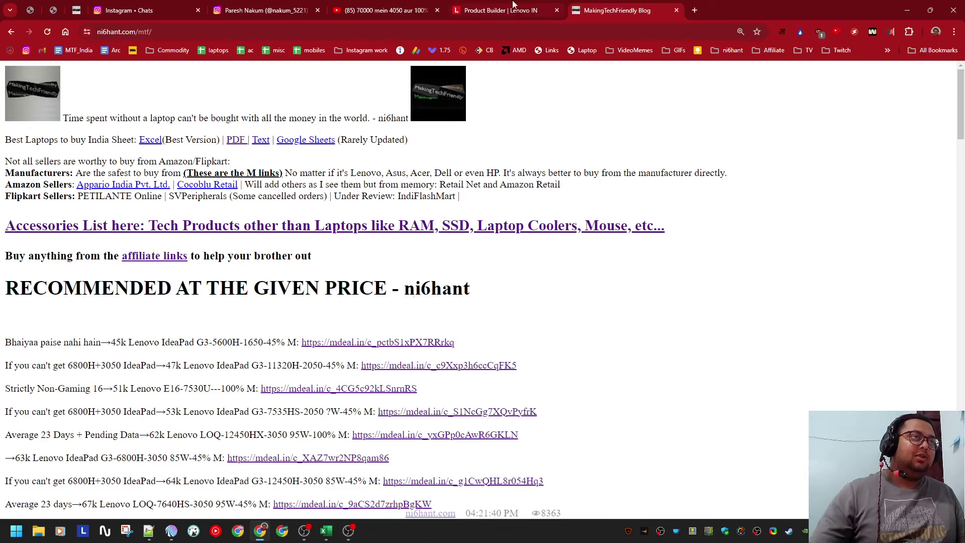
- Return to the Lenovo LOQ configurator and choose 16 GB DDR5-4800MHz (2 x 8 GB) memory and the 1 TB SSD
key(ctrl+shift+Tab)
scroll(463, 183, up, 5)
scroll(464, 183, up, 5)
key(alt+Left)
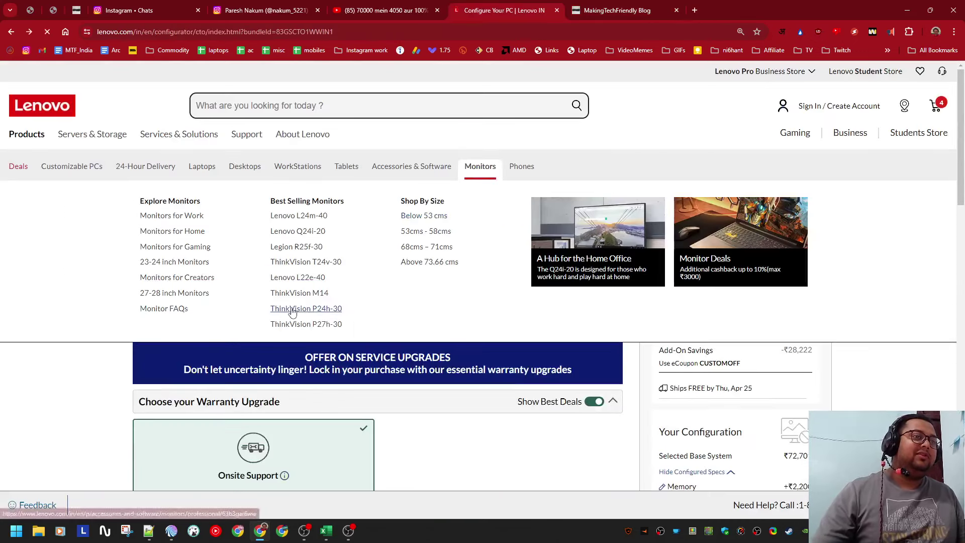
scroll(431, 377, down, 10)
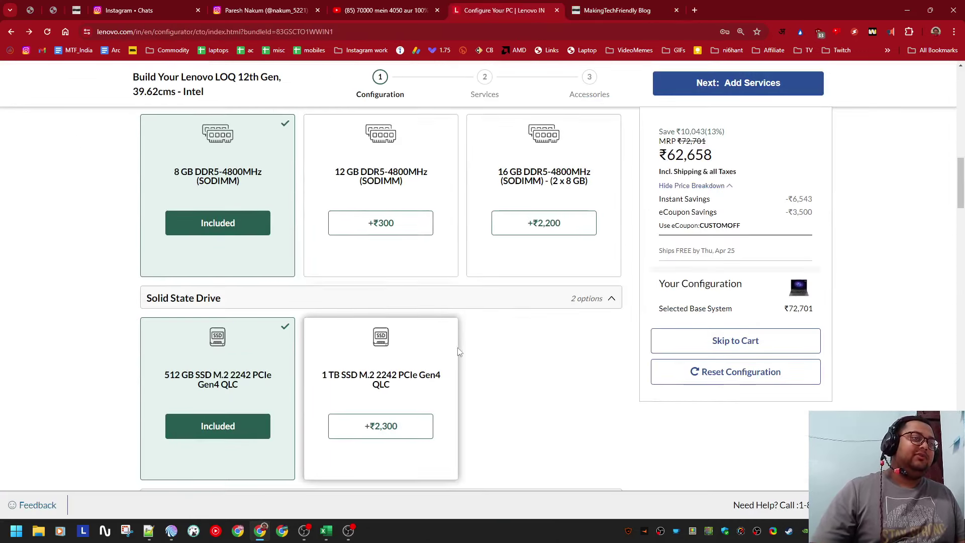
click(555, 218)
click(412, 418)
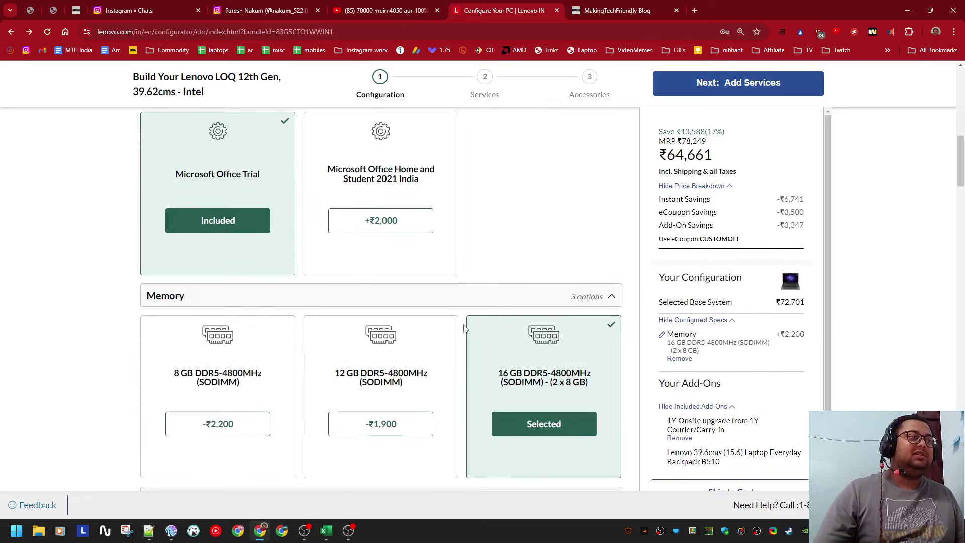
- Review the chosen 16 GB memory and 1 TB SSD options, then the processor in the configuration
triple_click(514, 271)
scroll(502, 370, down, 3)
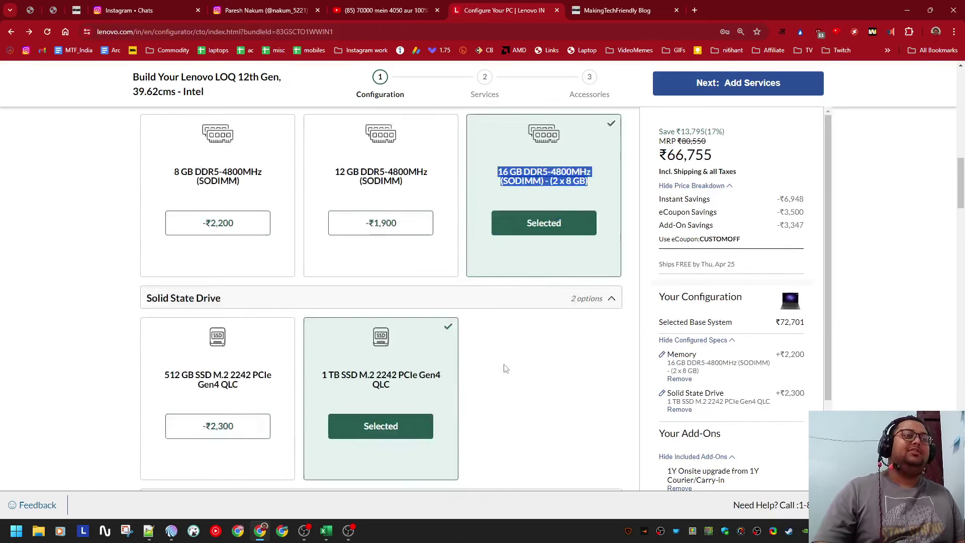
drag(321, 324, 437, 346)
scroll(436, 346, up, 2)
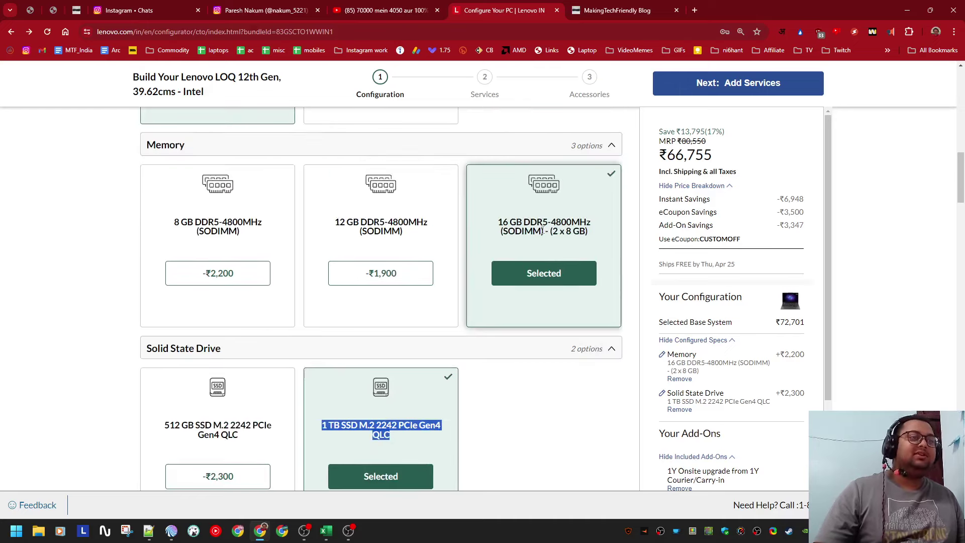
drag(497, 224, 593, 237)
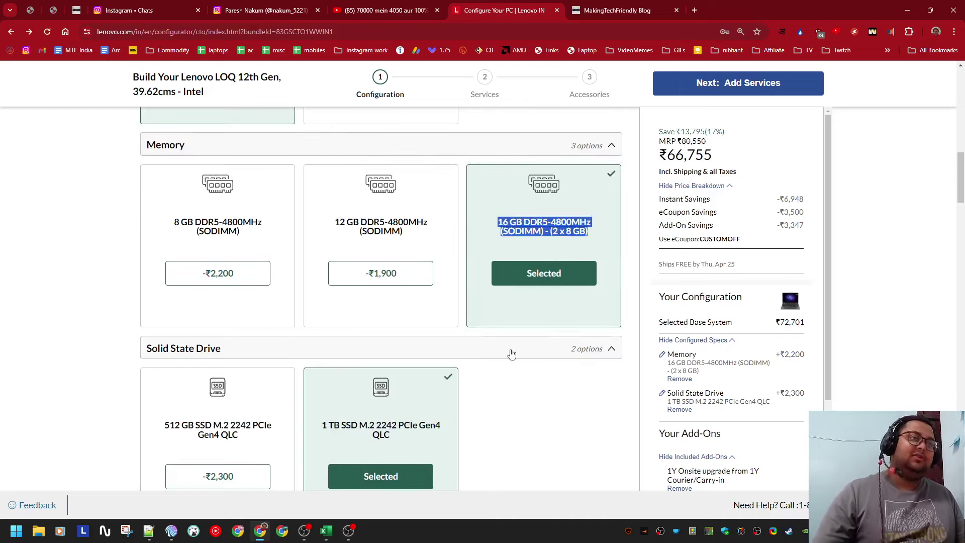
scroll(508, 354, up, 4)
scroll(480, 315, up, 9)
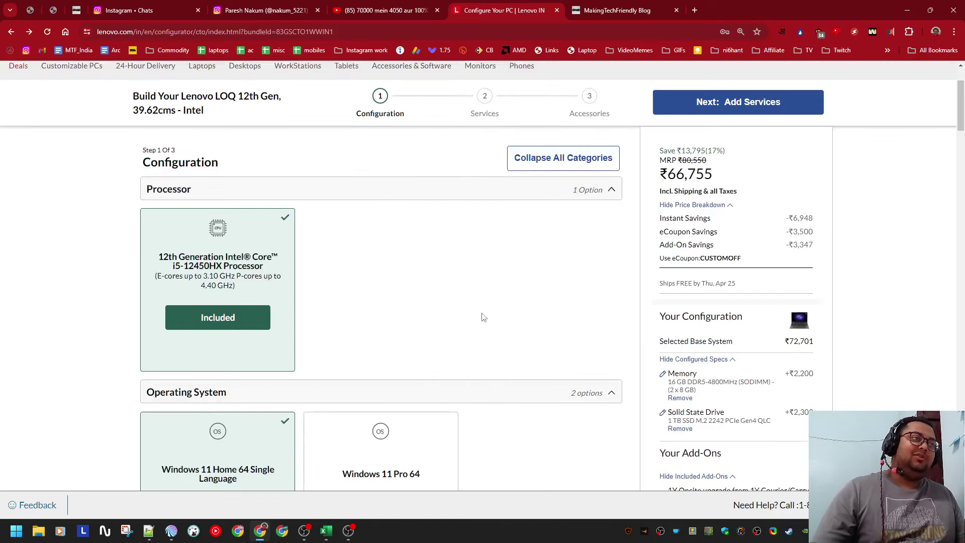
- Choose the NVIDIA GeForce RTX 3050 Laptop GPU 6GB GDDR6 as the graphic card
scroll(480, 316, down, 17)
scroll(495, 334, down, 6)
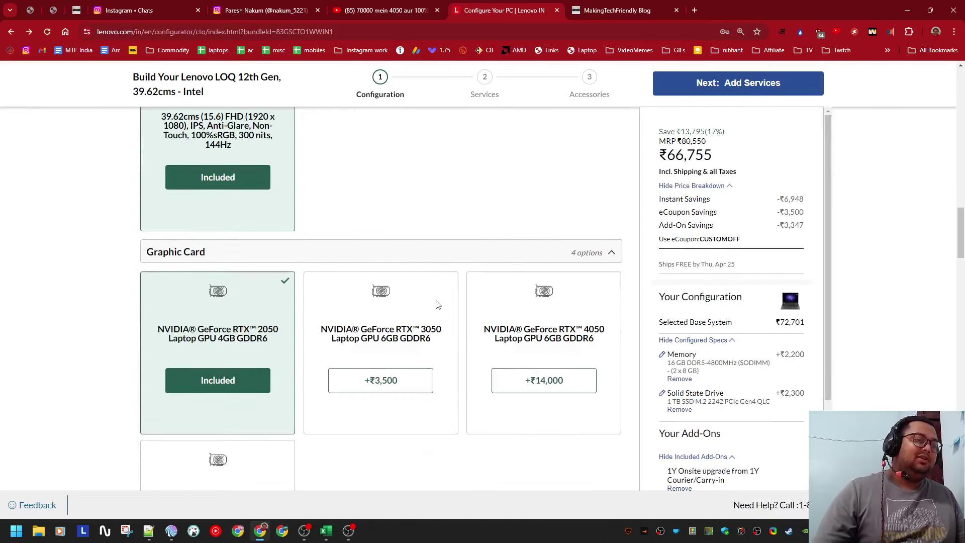
click(391, 378)
scroll(420, 360, down, 5)
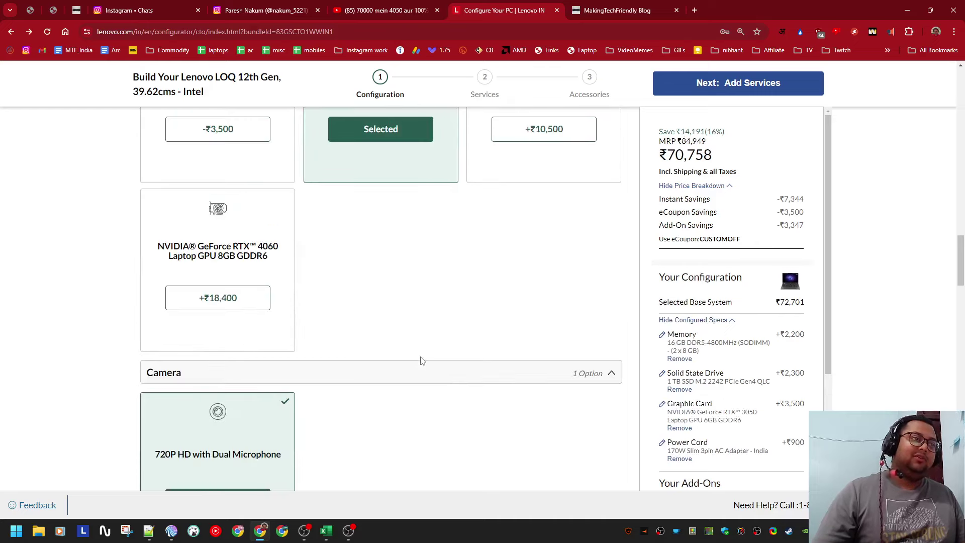
- Examine the remaining components through to the power cord and warranty, then go back to the RTX 3050 option
scroll(420, 360, down, 4)
scroll(424, 369, down, 20)
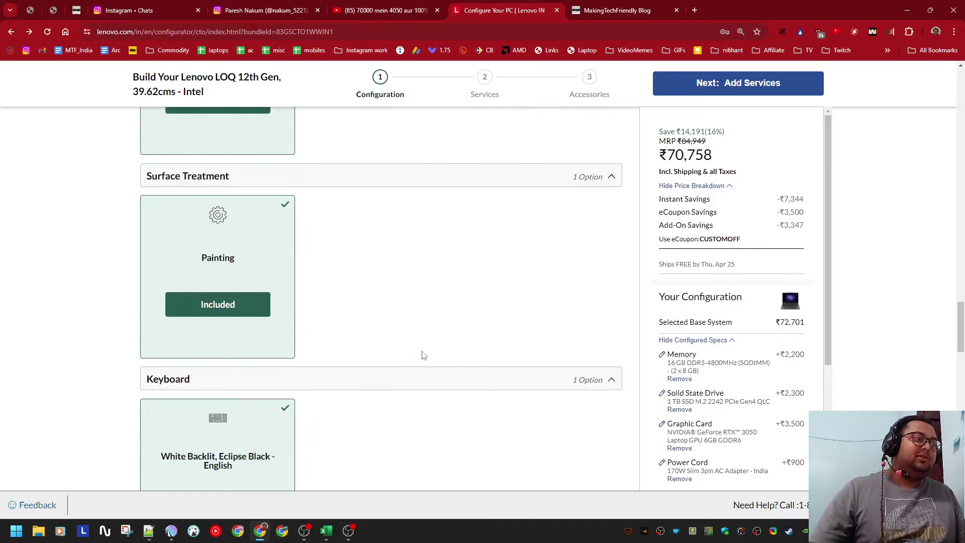
scroll(424, 363, down, 13)
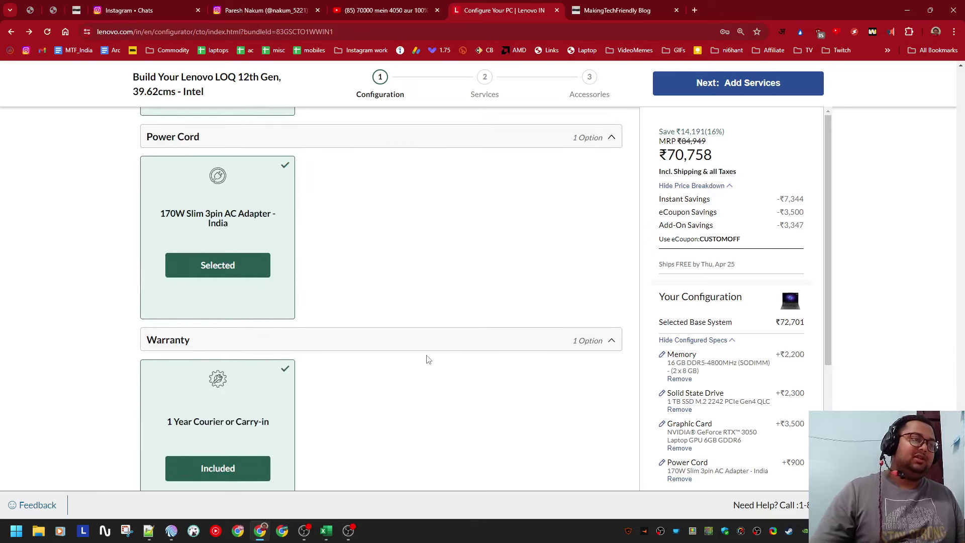
scroll(423, 359, up, 10)
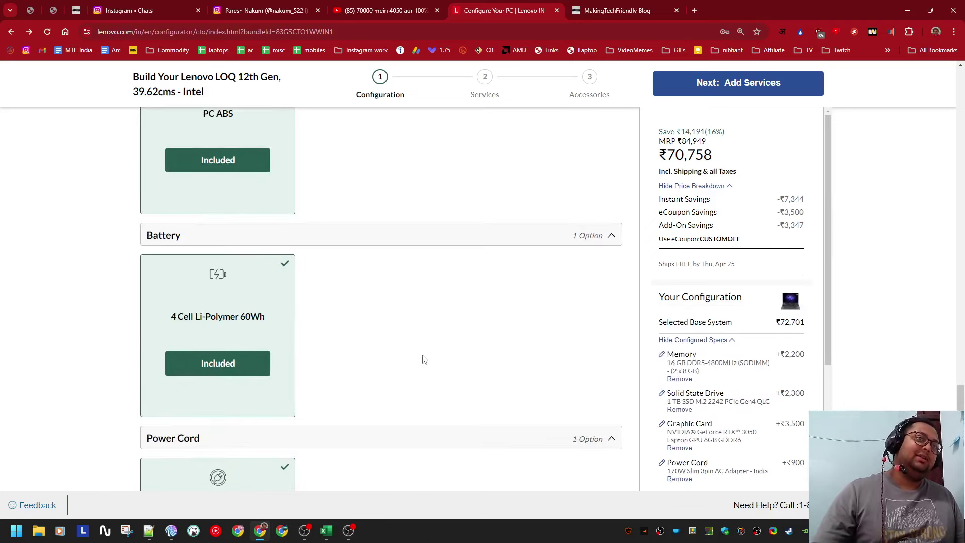
scroll(422, 359, up, 8)
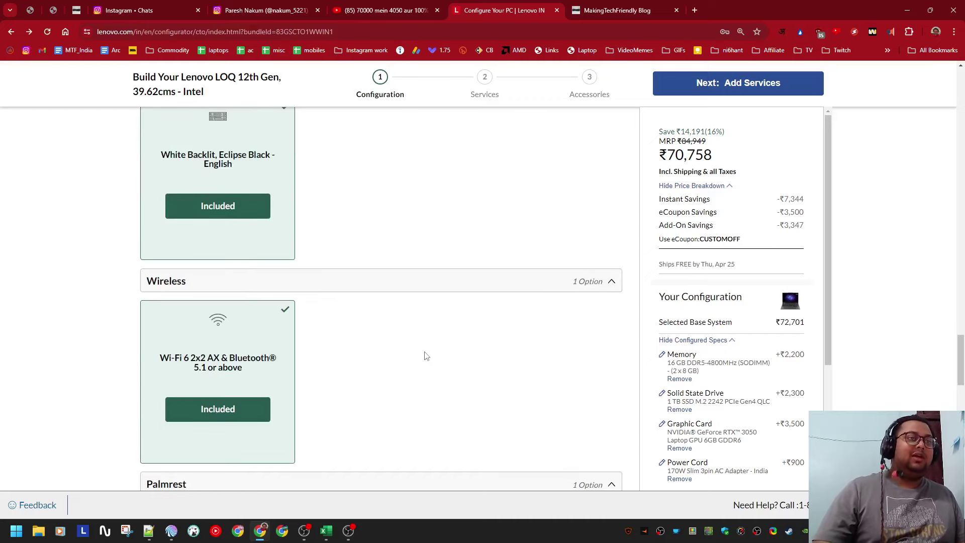
scroll(427, 356, up, 15)
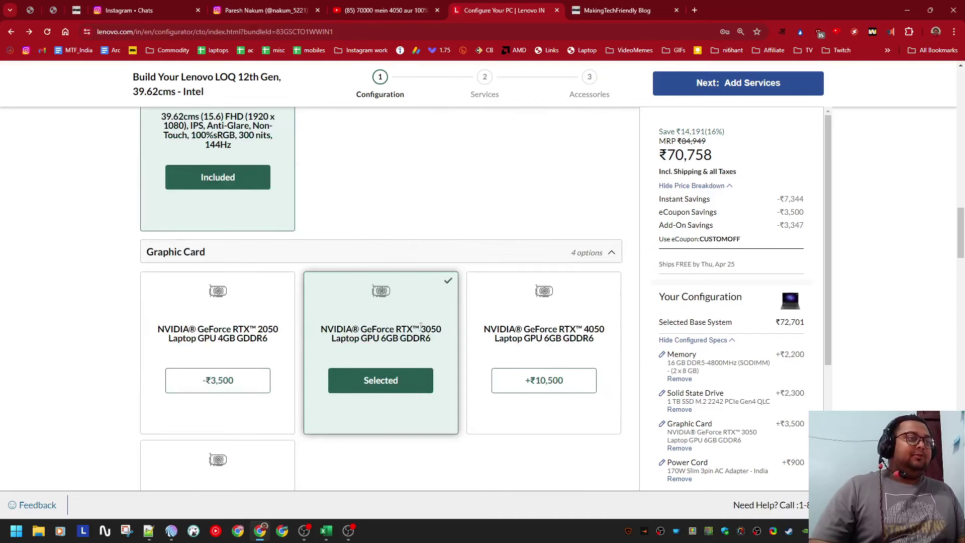
drag(323, 324, 449, 346)
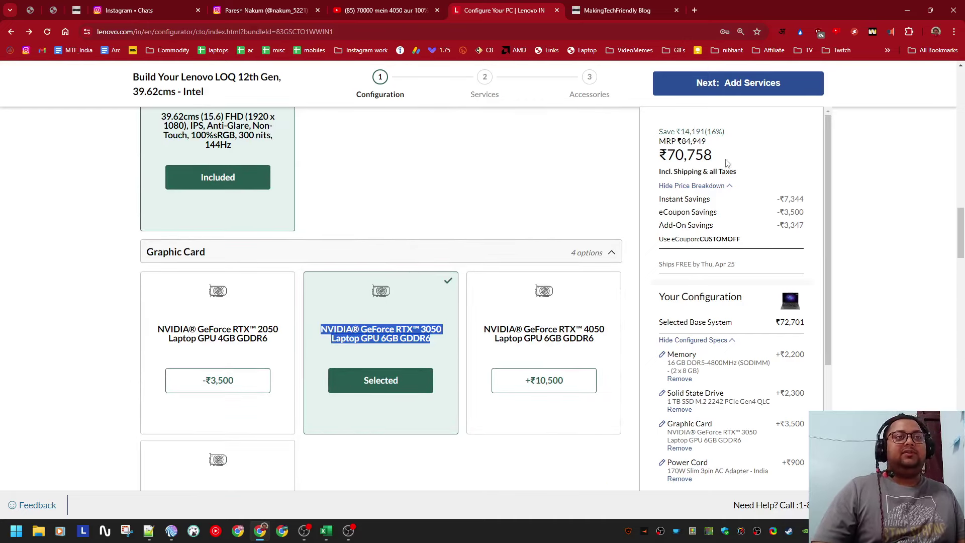
- Back in the Excel workbook, set the 12450HX + 3050 laptop's manufacturer list price to =70758+3050
key(alt+Tab)
key(Down)
key(Right)
key(Right)
key(Right)
key(Right)
key(Right)
key(Right)
key(Right)
key(Right)
key(Right)
key(Right)
key(Right)
key(Right)
key(Right)
key(Right)
key(Right)
key(Right)
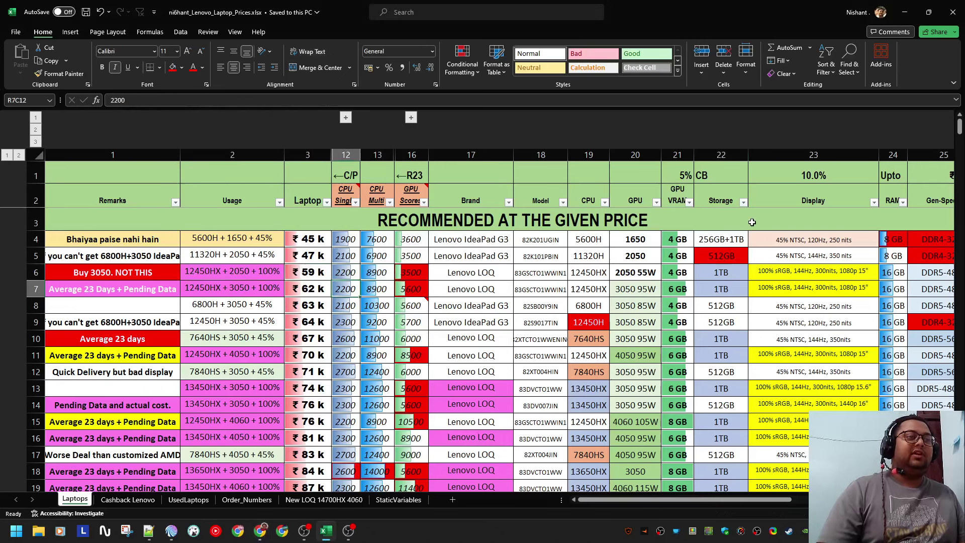
key(Left)
key(Left)
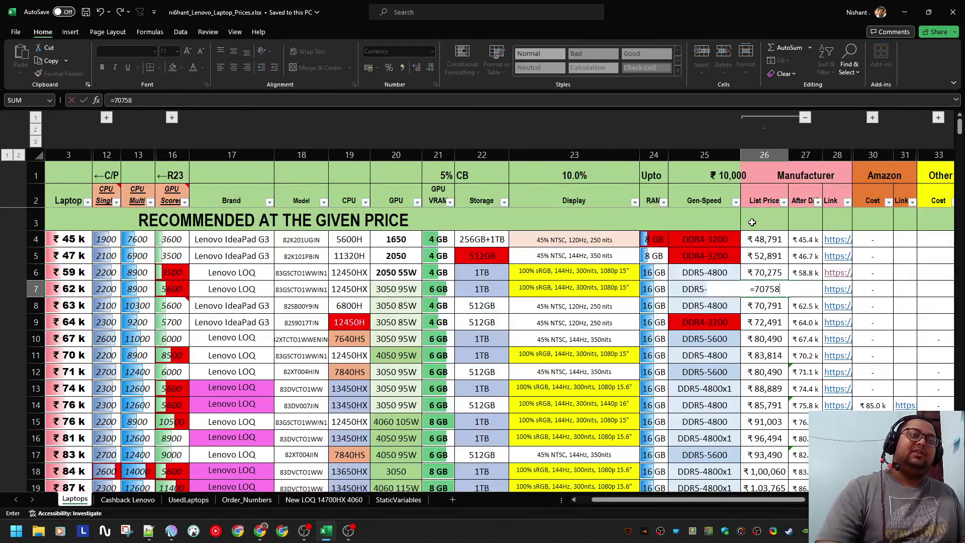
key(alt+Tab)
key(alt+Tab)
text(=70758+3050)
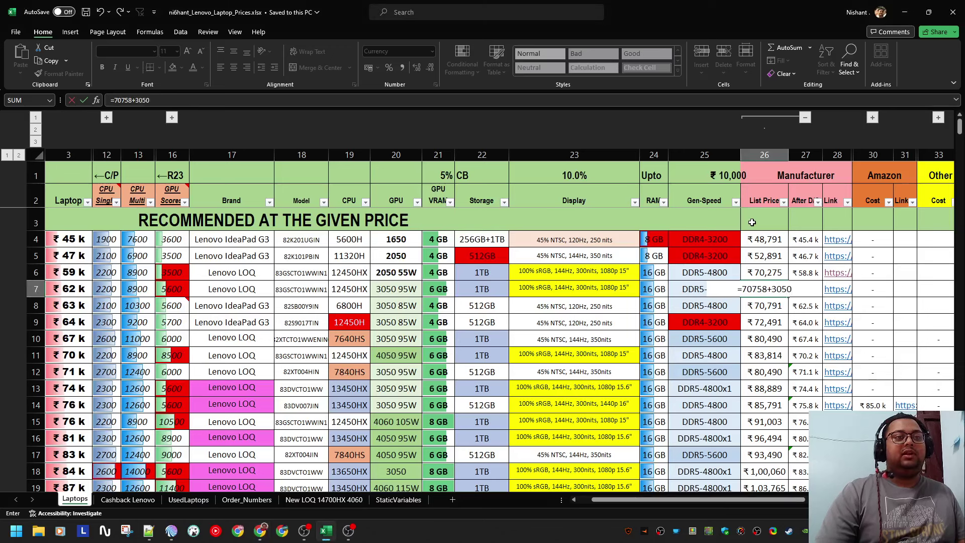
key(Return)
- Compare the full rows of the 12450HX + 3050 and 12450HX + 2050 laptops
key(Up)
key(shift+space)
key(shift+Up)
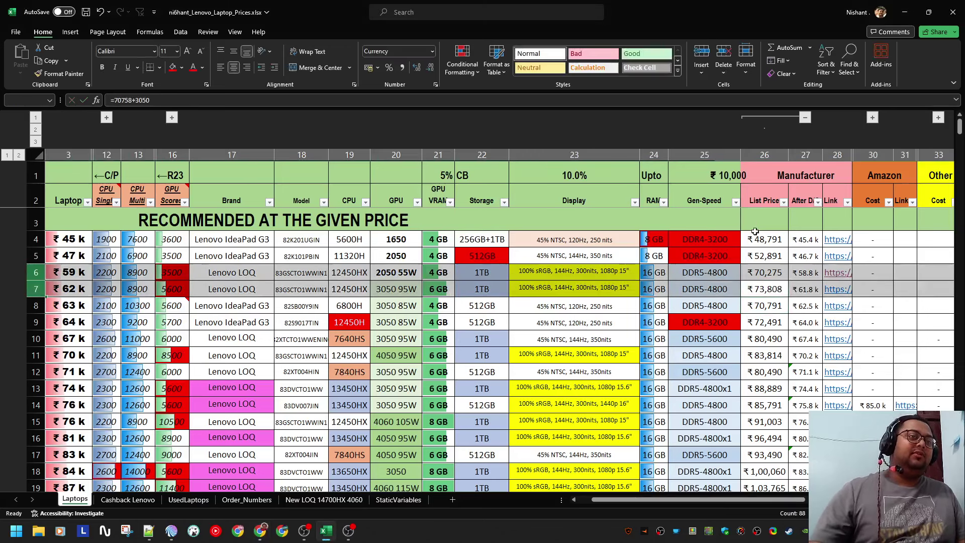
scroll(736, 499, left, 2)
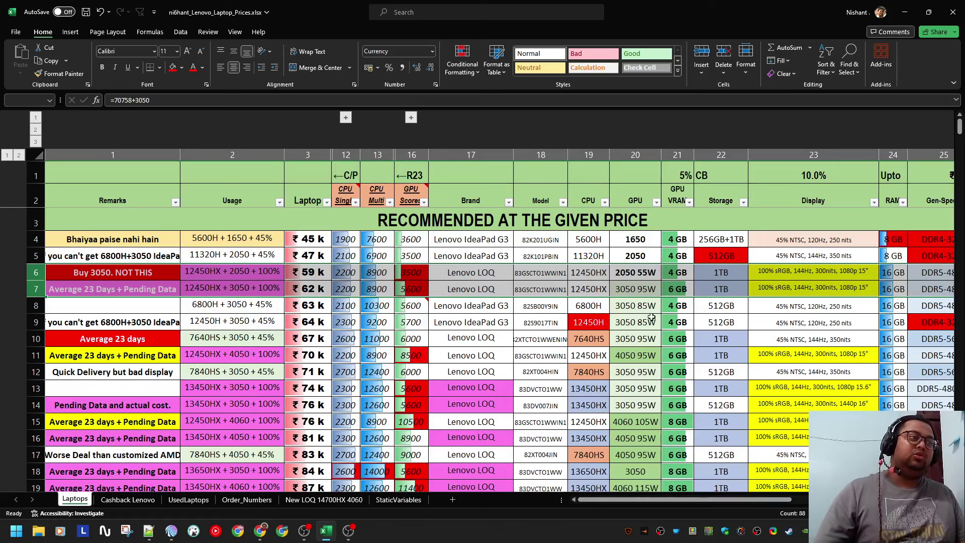
- Replace the 12450HX + 3050 laptop's remark with "Cheapest usable 3050"
click(232, 292)
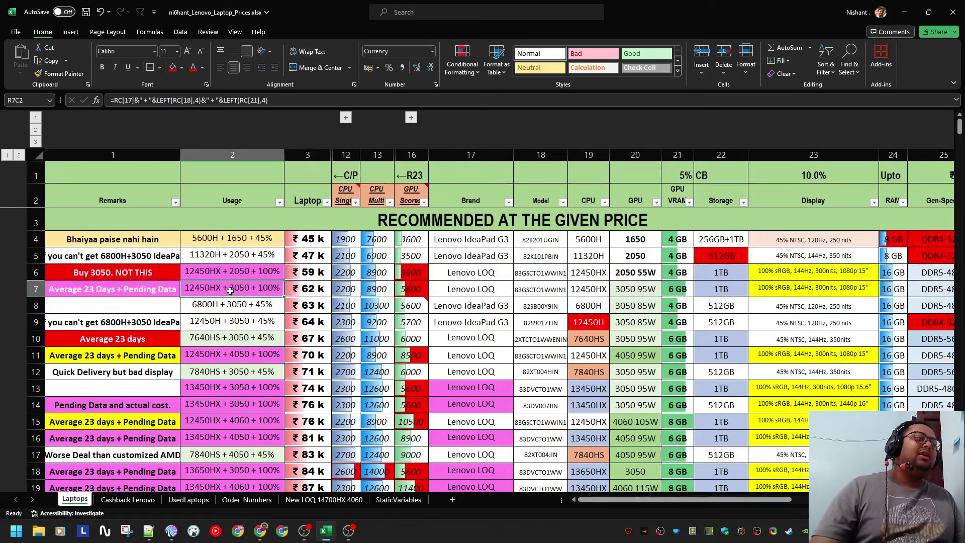
key(Left)
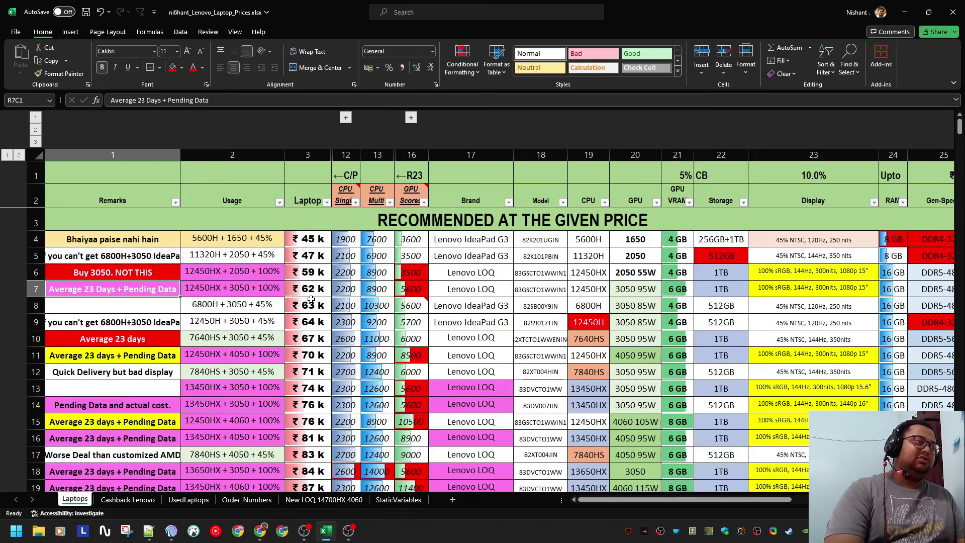
text(Cheapest usable 3050)
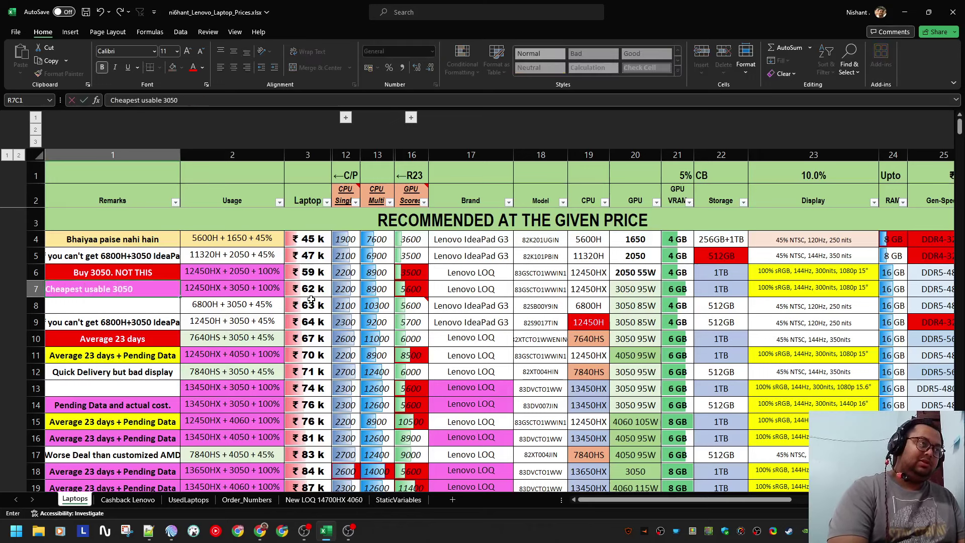
key(ctrl+Return)
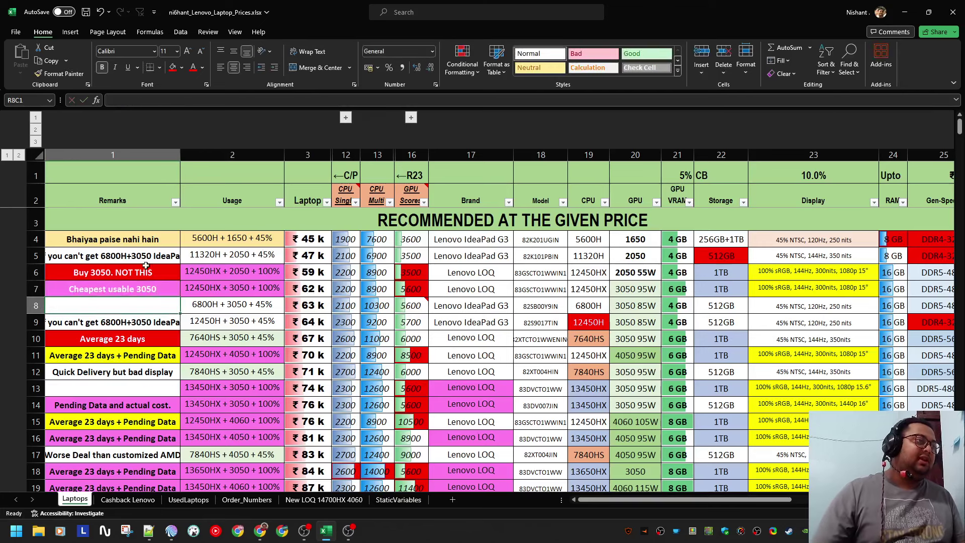
- Give the 12450HX + 3050 laptop's remark cell a yellow fill and black text
click(181, 67)
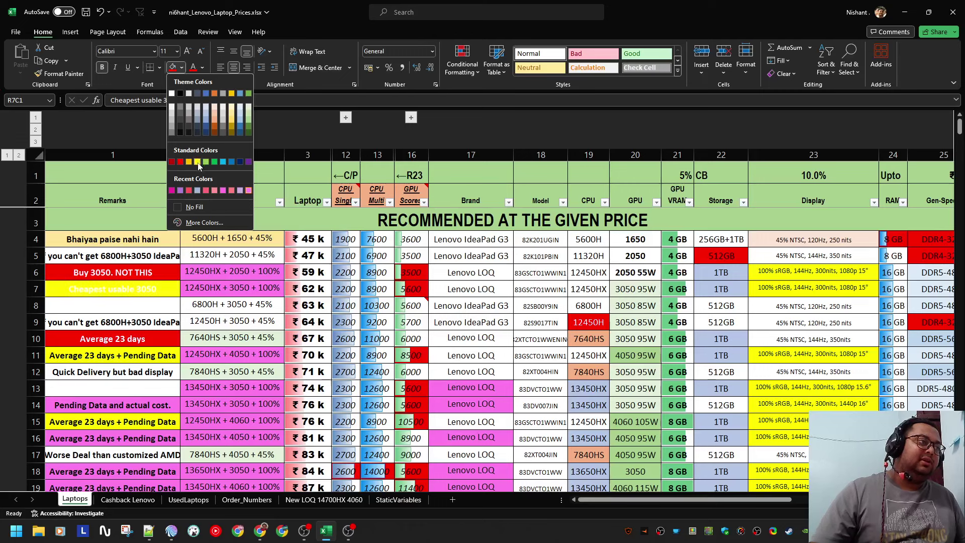
click(198, 162)
click(202, 71)
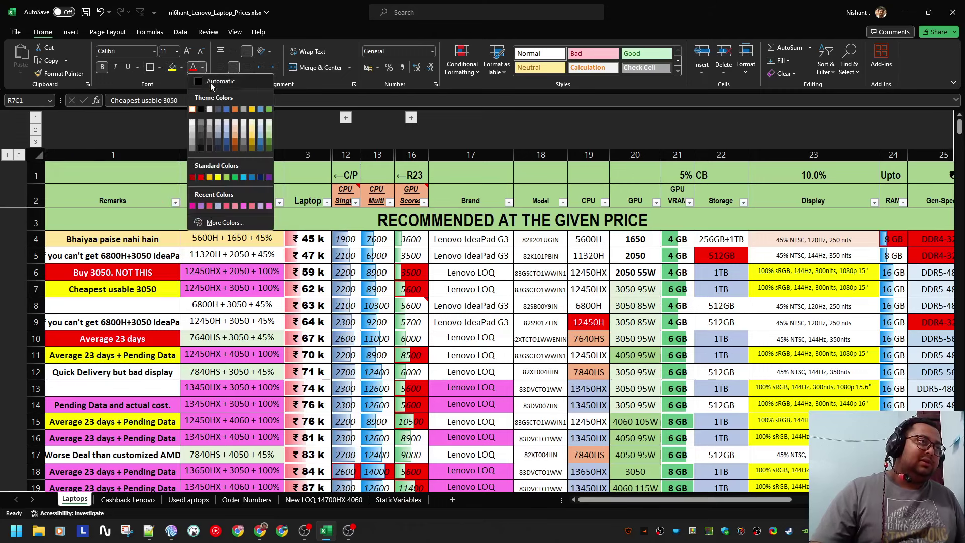
click(204, 108)
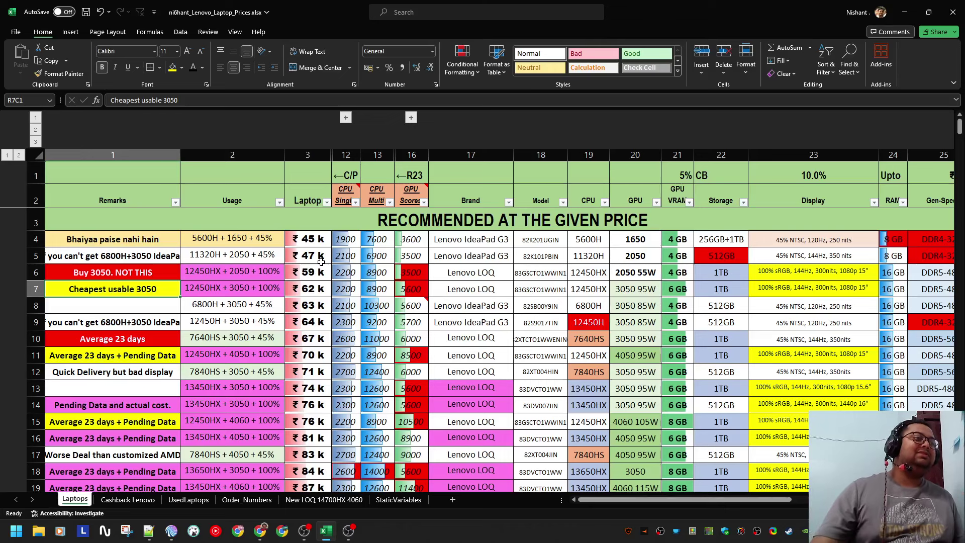
- Review the 12450HX laptop rows with 3050, 4050 and 4060 graphics, save the workbook, and select the 12450HX + 2050 row
key(shift+space)
click(248, 353)
key(shift+space)
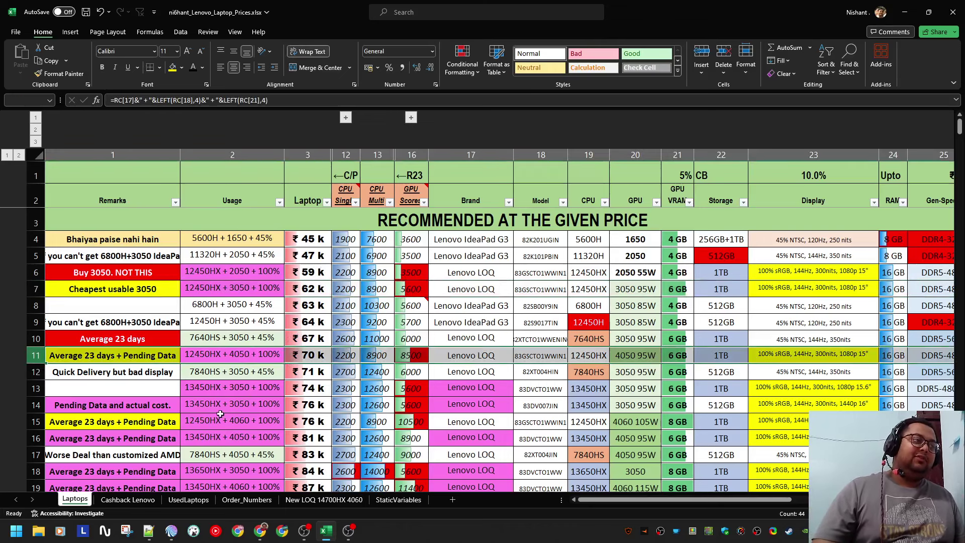
click(245, 421)
key(shift+space)
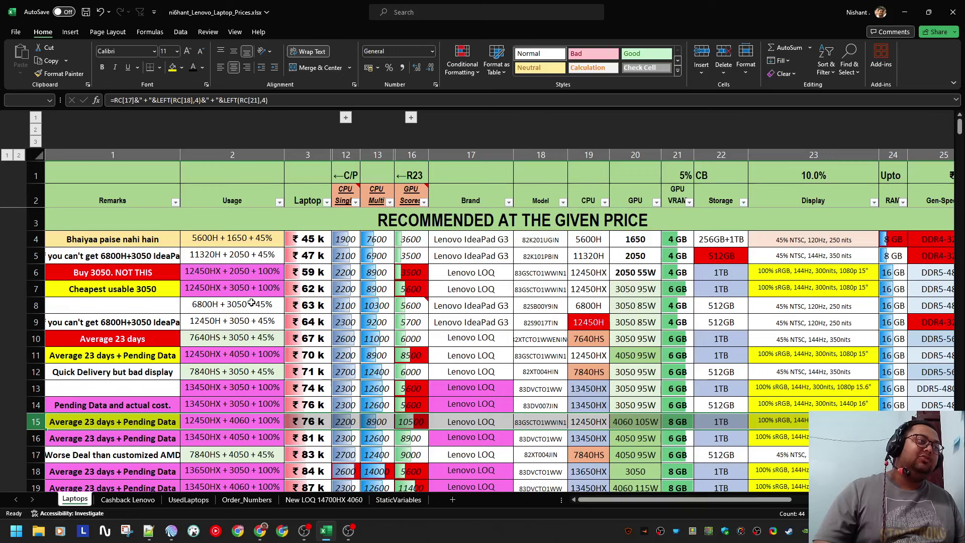
key(ctrl+s)
click(305, 275)
key(shift+space)
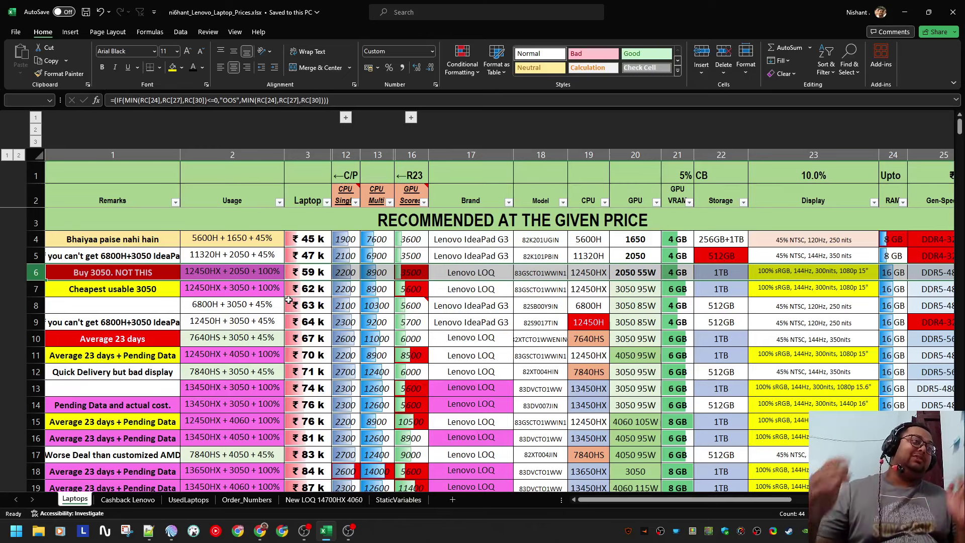
- Highlight the 7640HS + 3050 laptop's row and compare its CPU scores with those of the 7840HS + 3050 laptop
click(304, 338)
key(Caps_Lock)
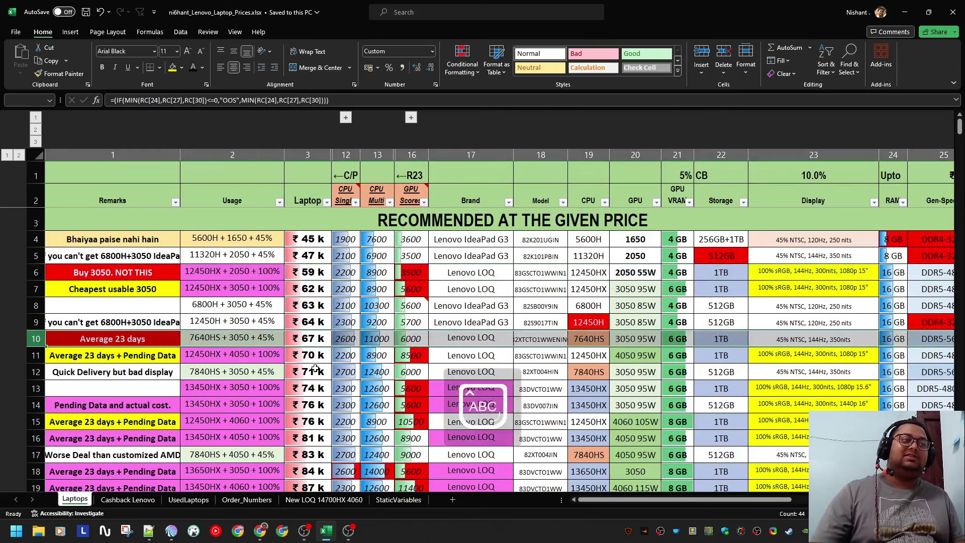
key(shift+Down)
key(shift+Down)
click(347, 338)
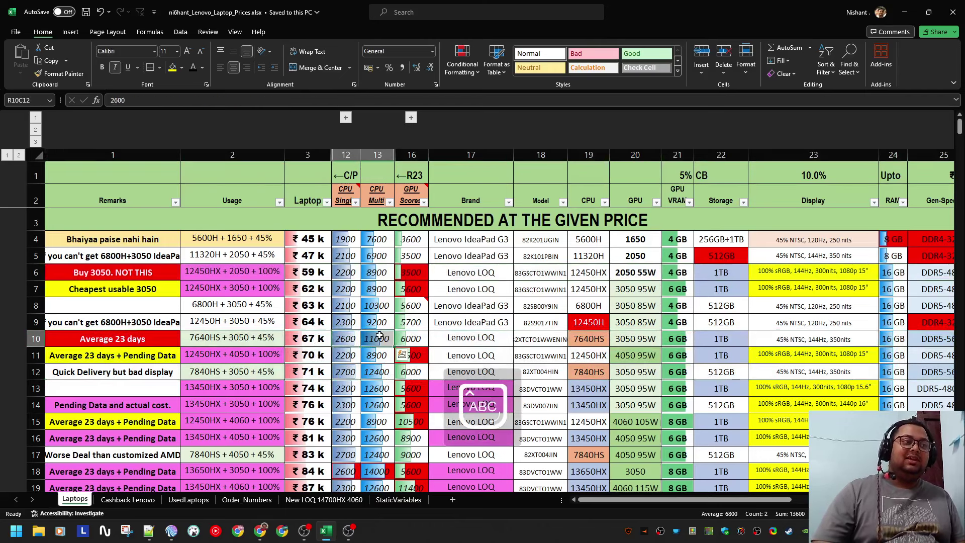
key(Down)
key(Down)
key(shift+Right)
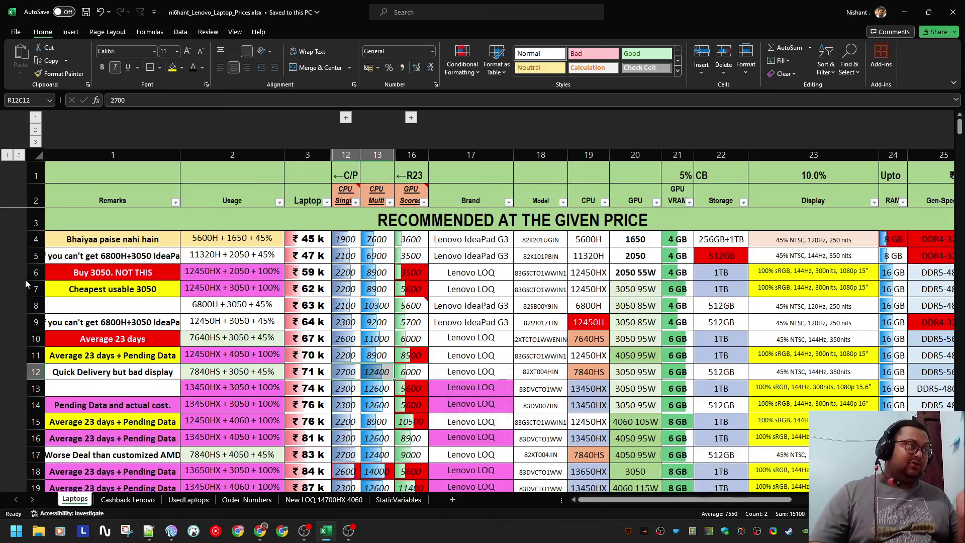
- Select the 12450HX + 2050 laptop's entire row, then the 12450HX + 3050 laptop's entire row
click(33, 275)
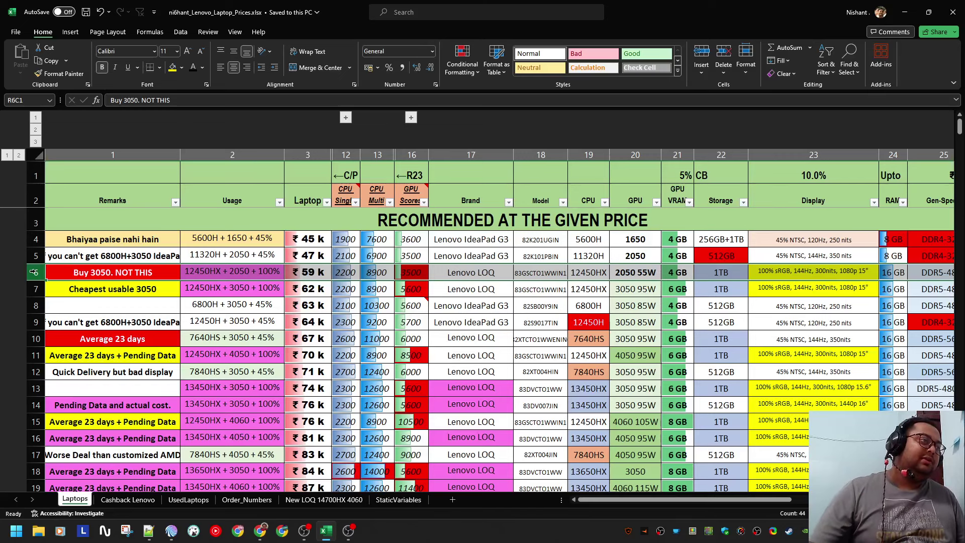
click(28, 291)
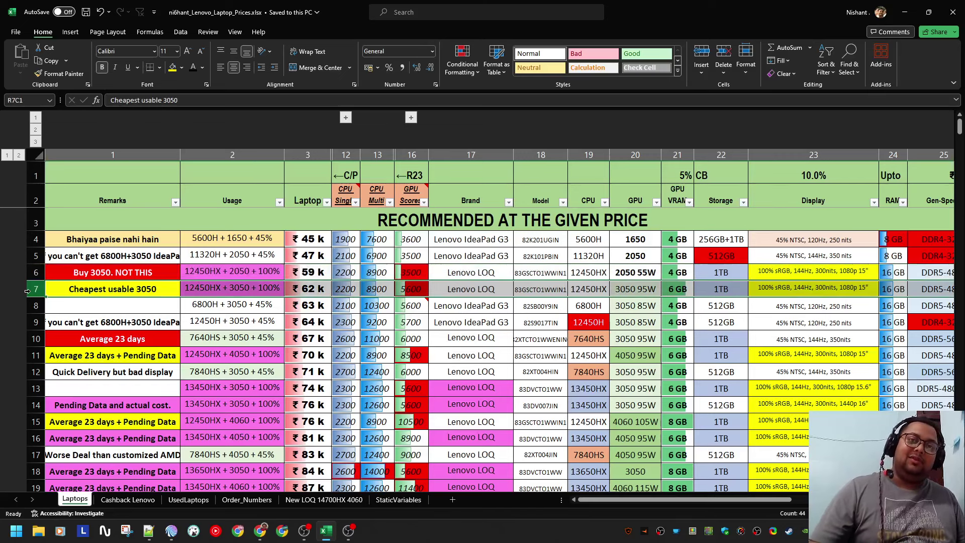
- Fill the 12450HX + 2050 laptop's GPU cell with red and save the workbook
click(28, 273)
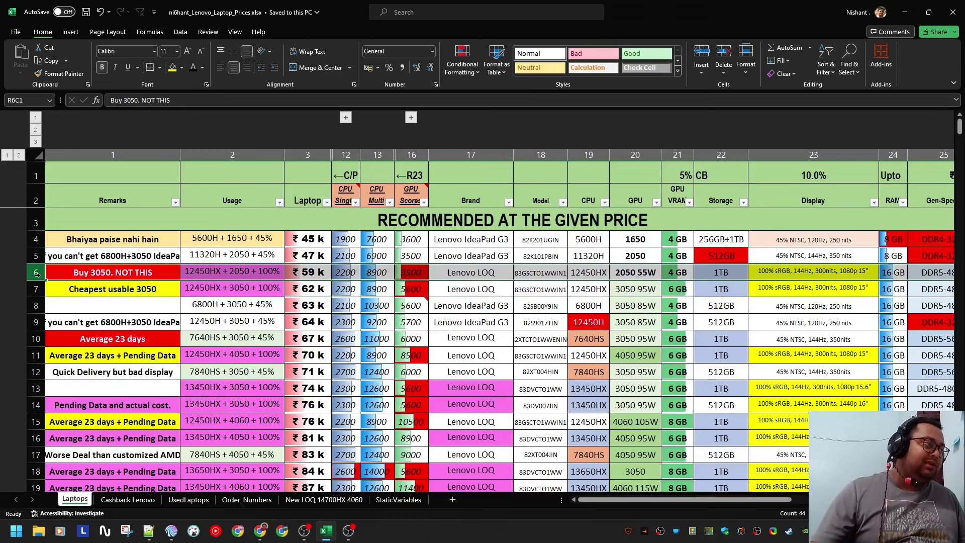
click(103, 273)
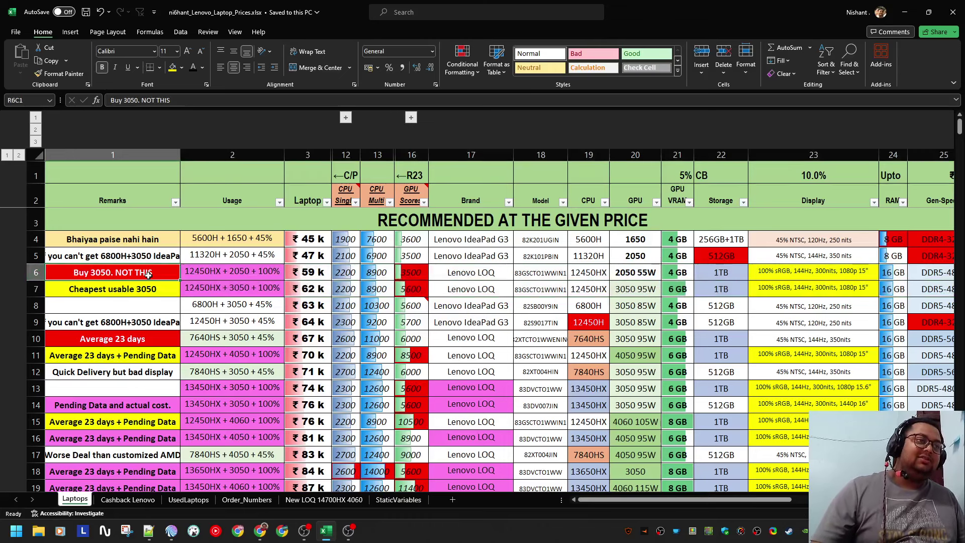
click(631, 273)
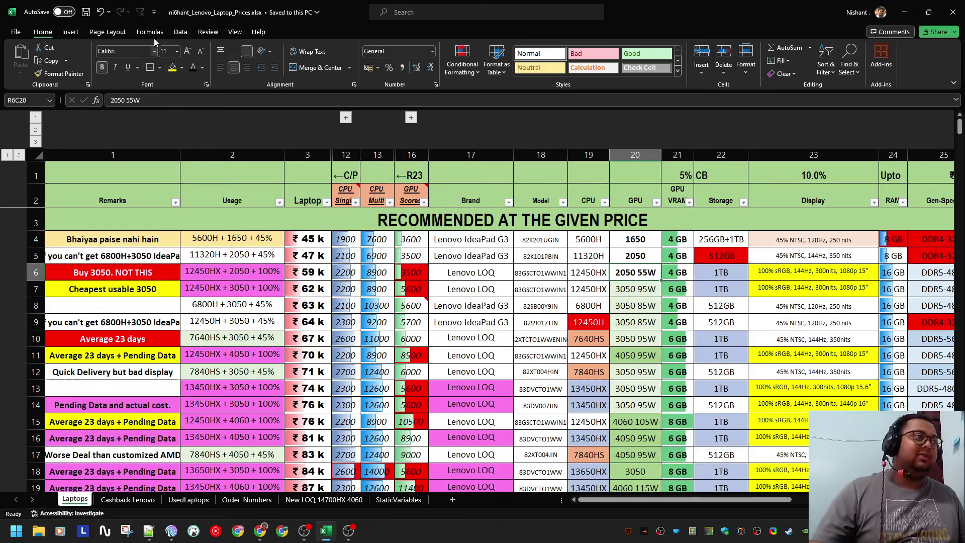
click(181, 67)
click(180, 161)
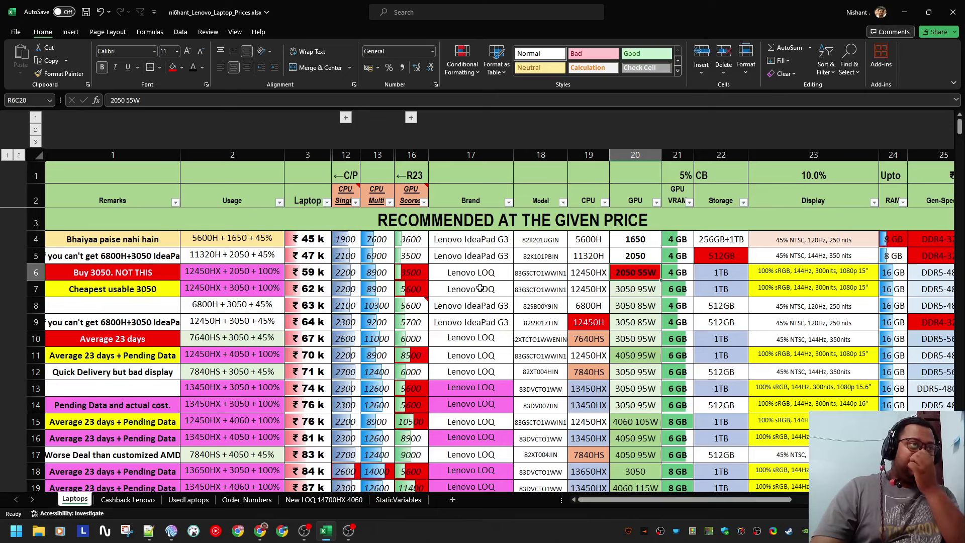
drag(421, 274, 415, 289)
key(ctrl+s)
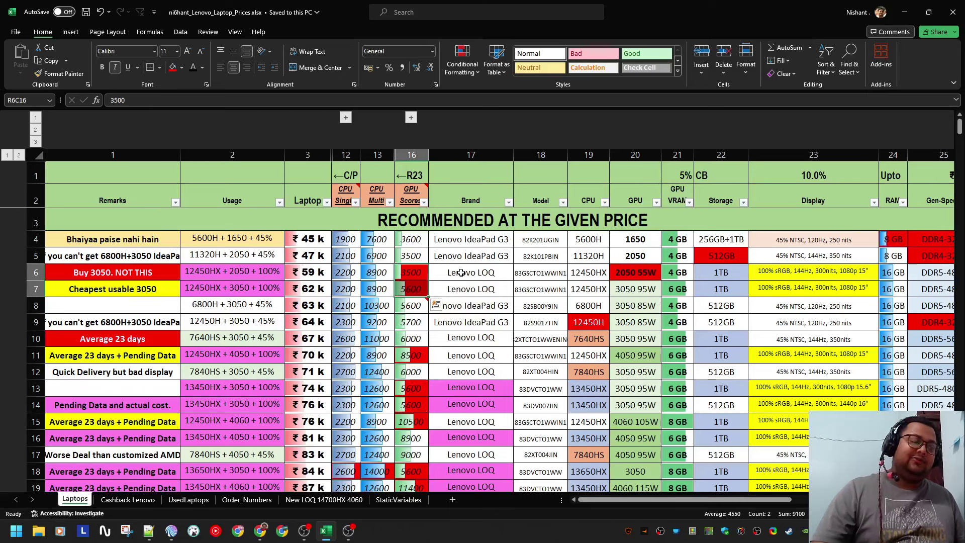
- Compare the GPU VRAM of the 12450HX + 2050 and 12450HX + 3050 laptops, and select the 3050 laptop's entire row
click(454, 272)
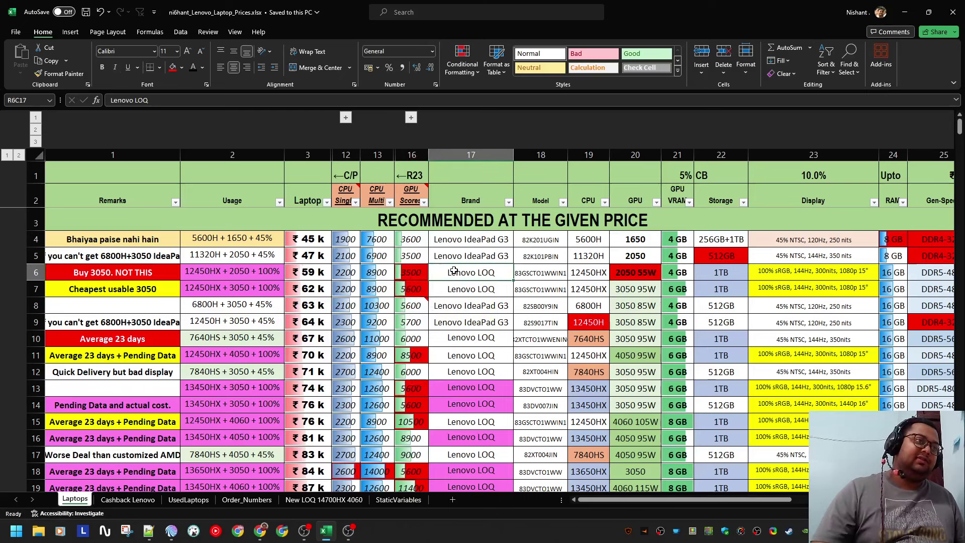
click(221, 284)
key(shift+space)
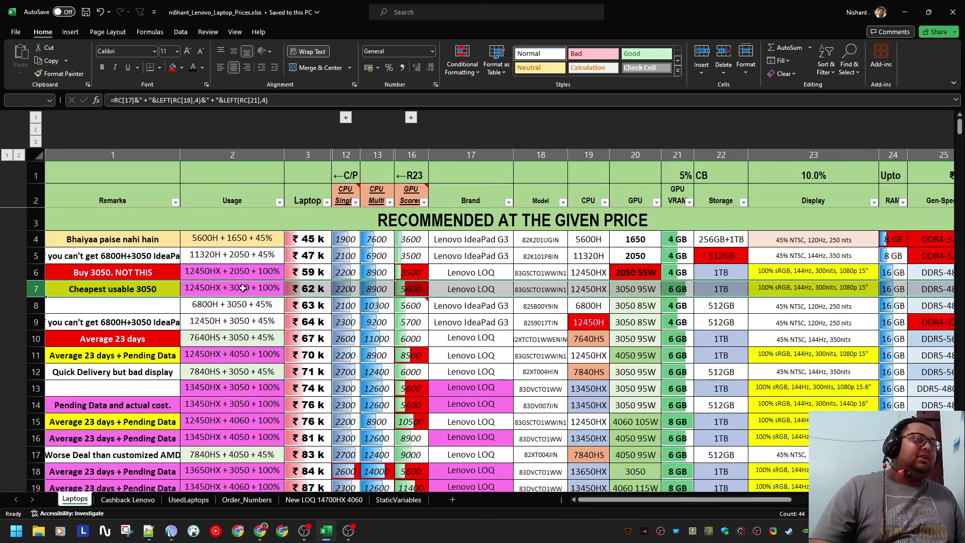
drag(681, 273, 683, 290)
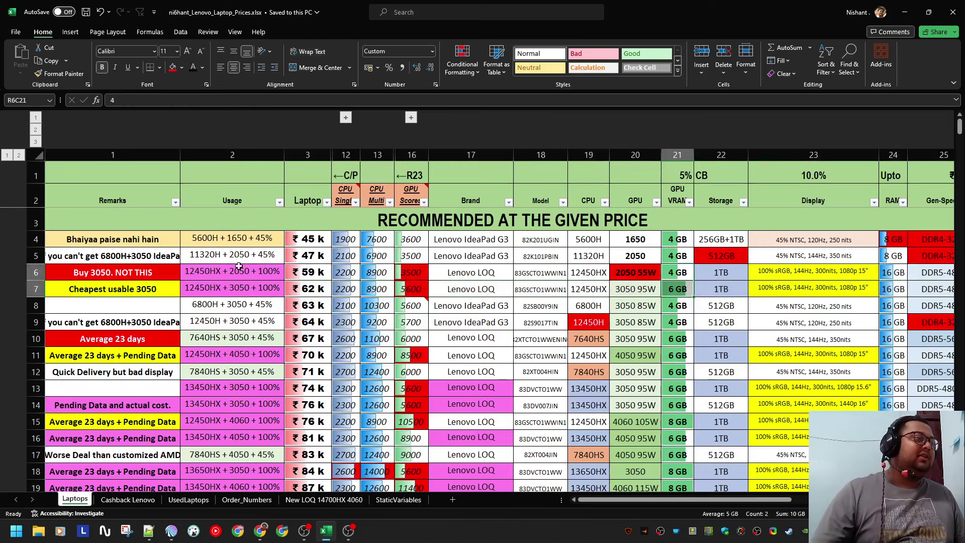
click(31, 289)
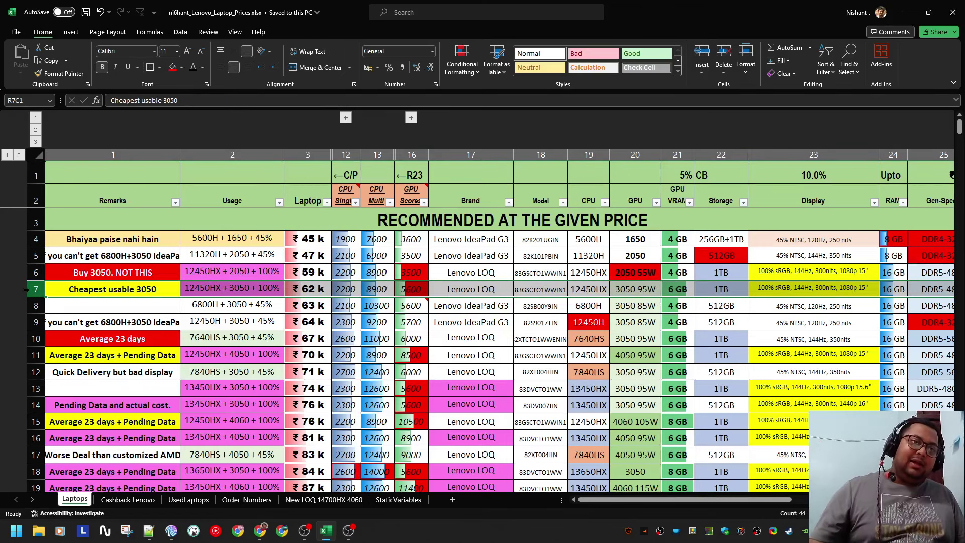
- Switch to the browser and return from the Lenovo LOQ 12th Gen configurator to its product page
key(alt+Tab)
scroll(97, 289, down, 12)
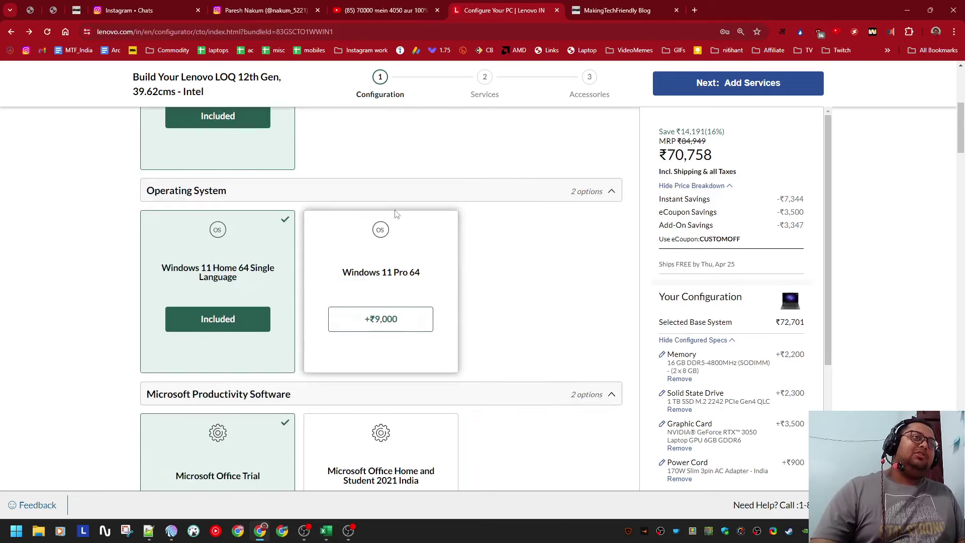
scroll(394, 215, up, 6)
click(11, 31)
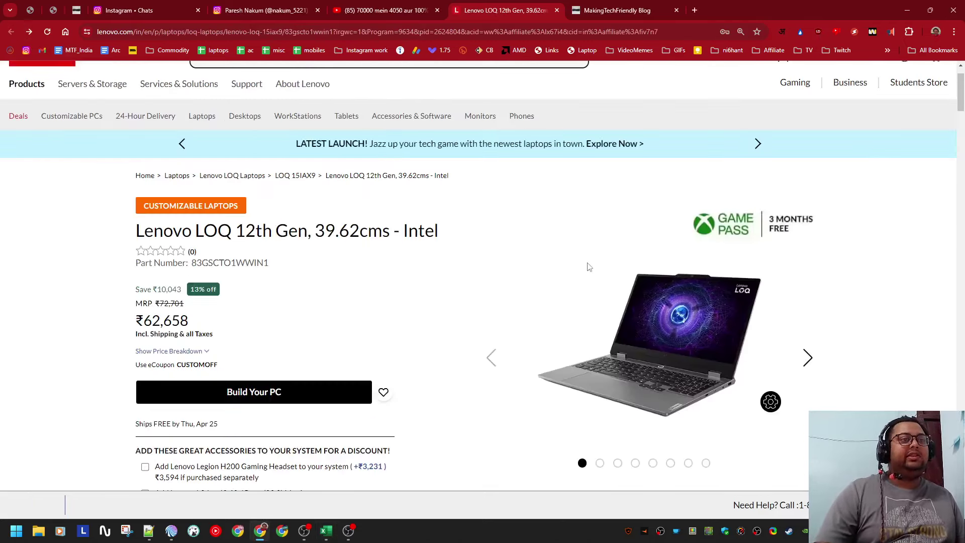
- Look through the product photos of the Lenovo LOQ 12th Gen laptop up to the last one
click(814, 272)
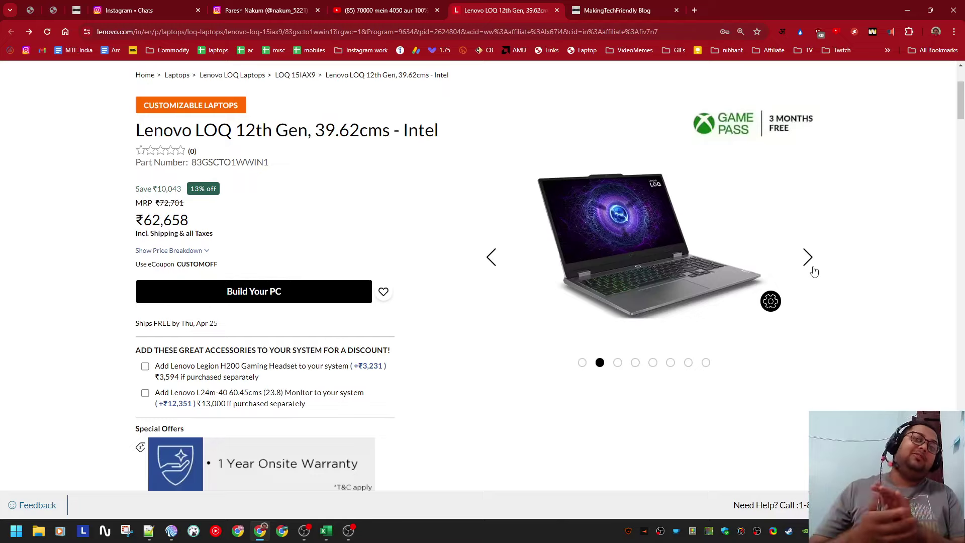
click(814, 271)
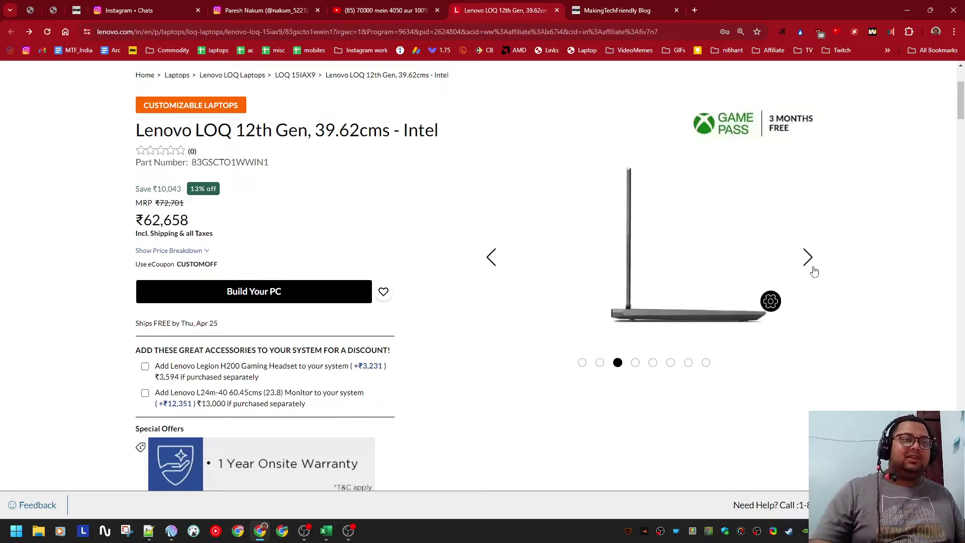
click(814, 271)
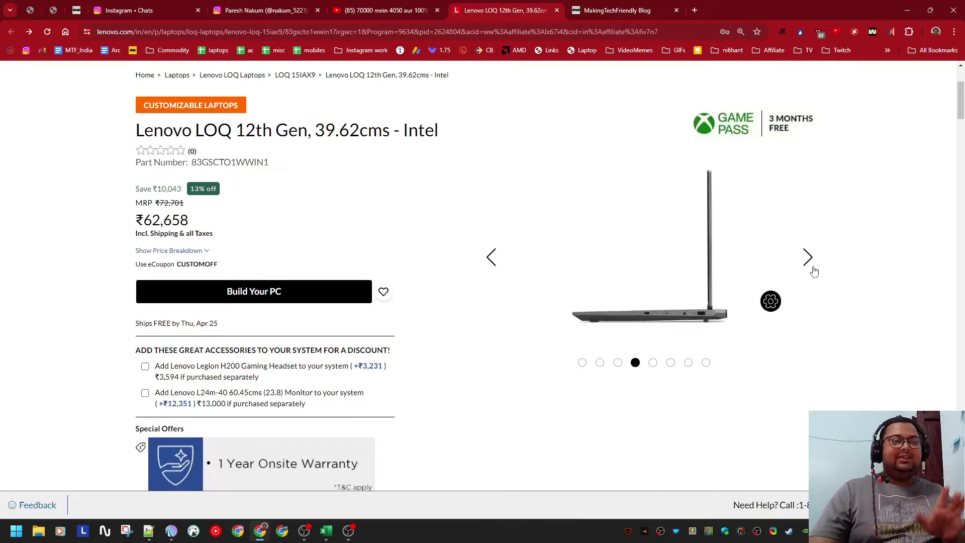
click(814, 272)
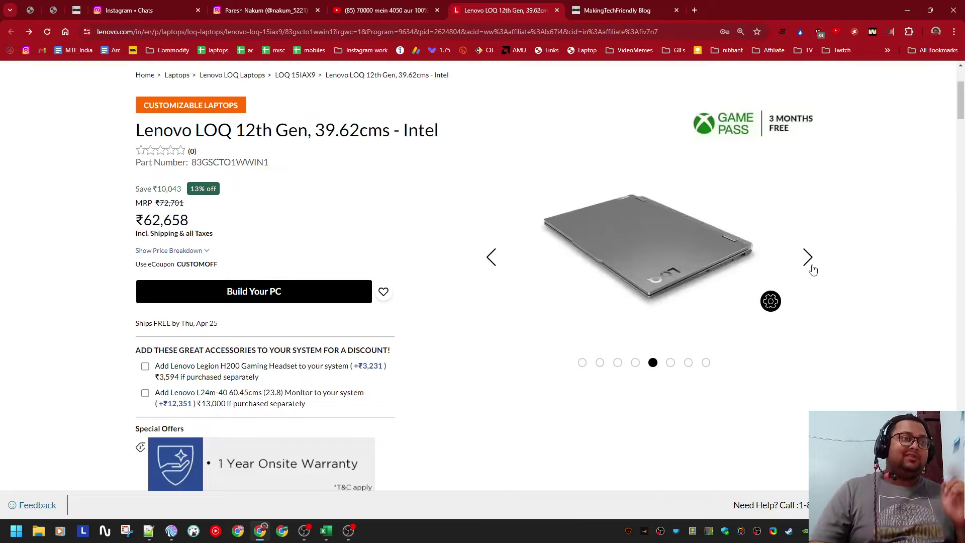
click(814, 270)
click(813, 270)
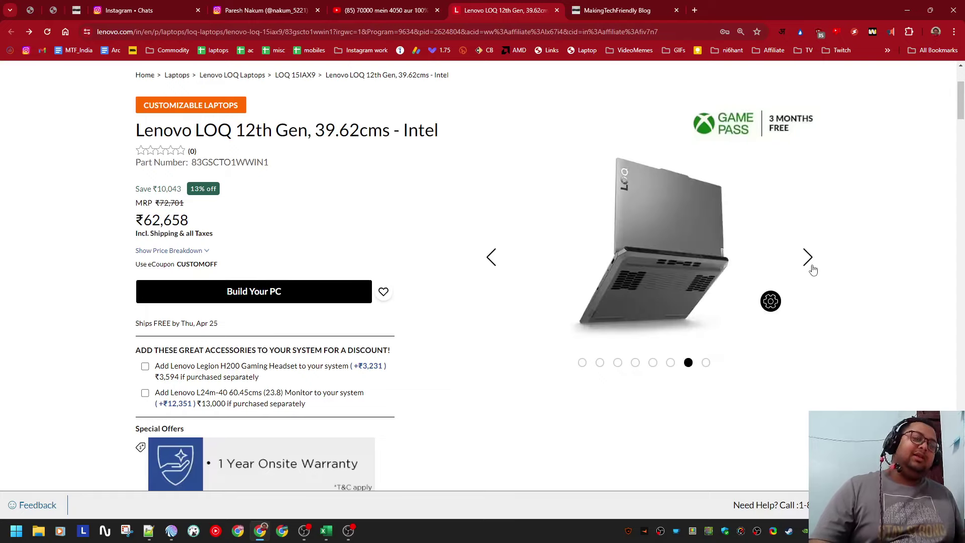
click(814, 270)
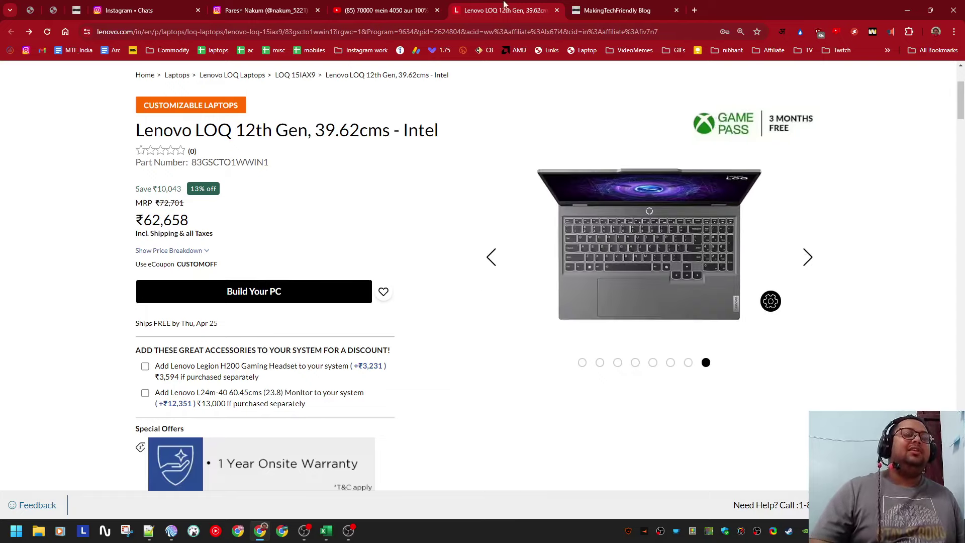
- Switch to YouTube and open the Community page of the account's own channel, MakingTechFriendly India
click(382, 11)
click(927, 78)
click(808, 123)
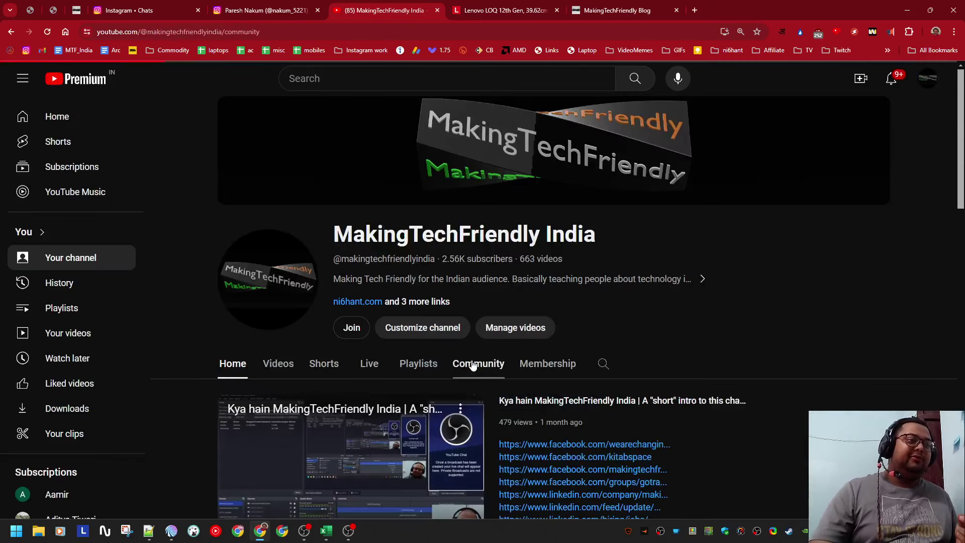
click(474, 365)
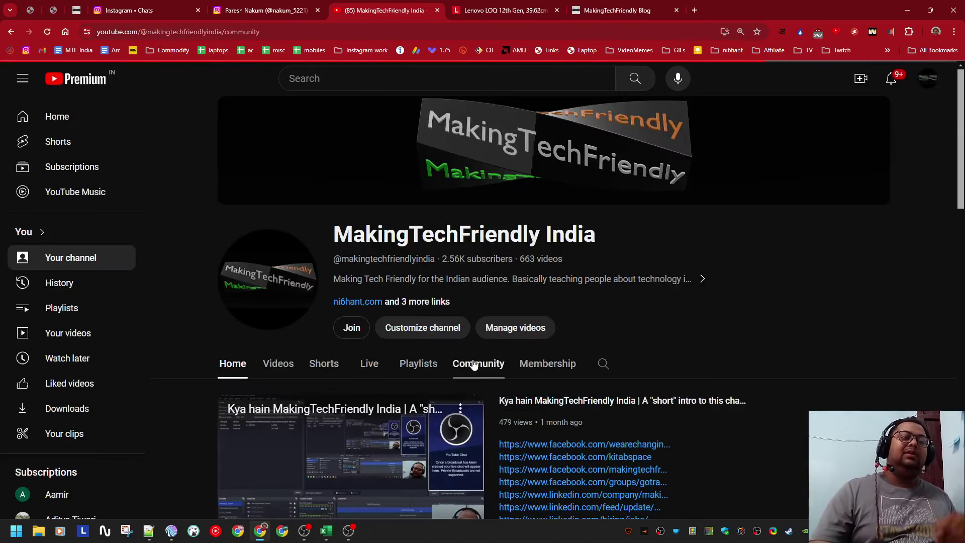
- Examine the published laptop order posts and their photos on the Community page, starting from the newest
scroll(407, 348, down, 5)
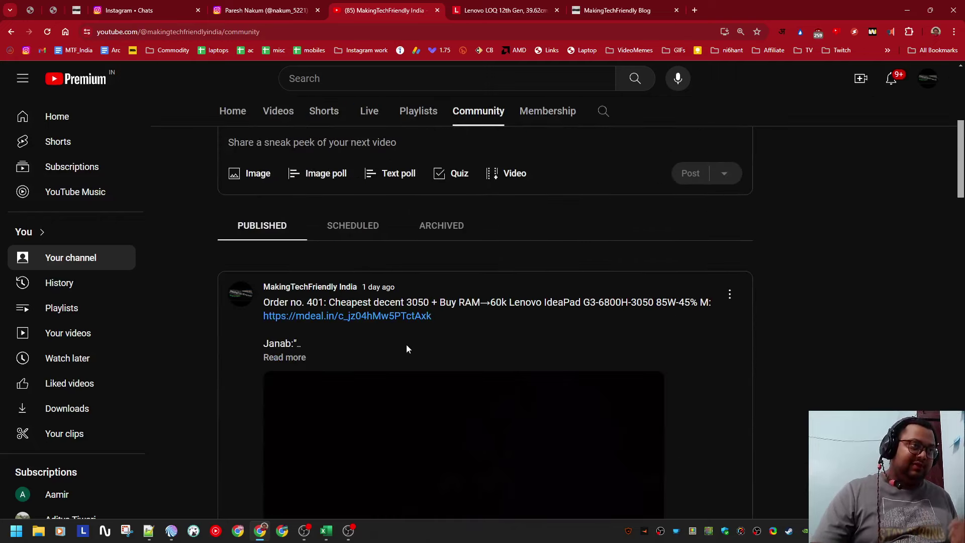
scroll(362, 367, down, 4)
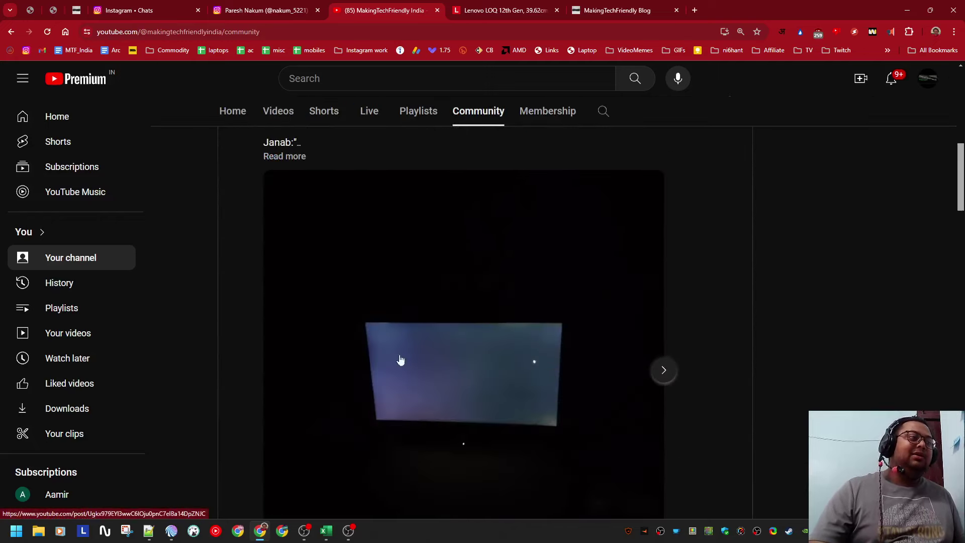
click(664, 371)
scroll(665, 384, down, 7)
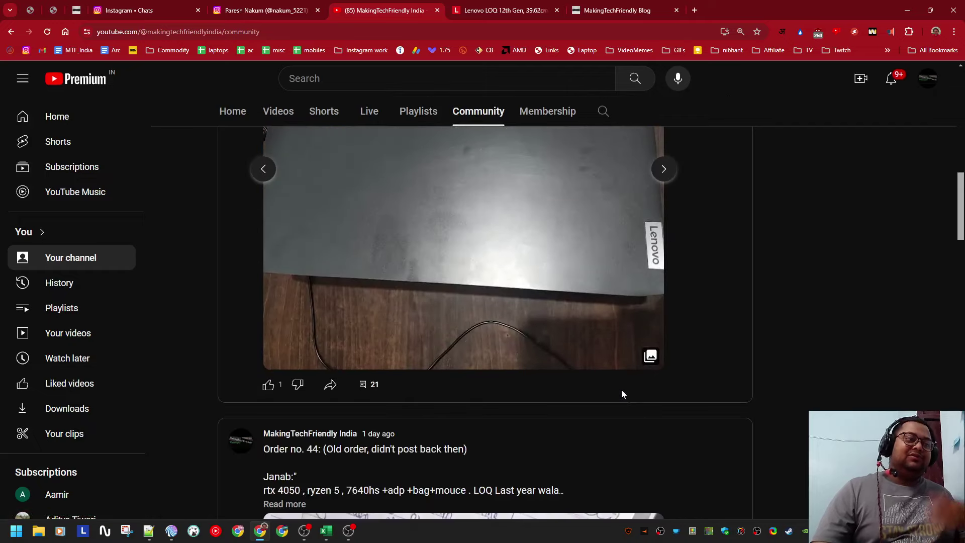
scroll(517, 376, down, 4)
scroll(336, 316, up, 2)
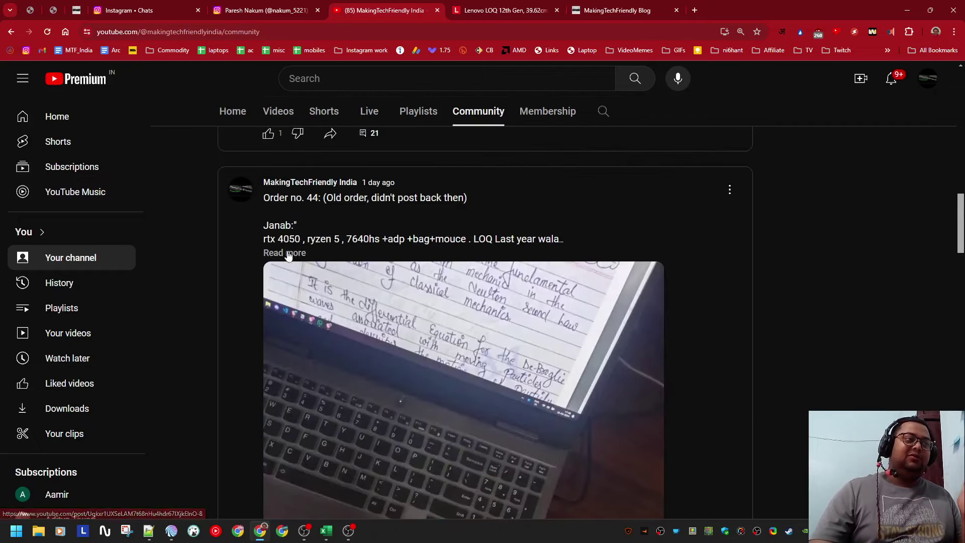
scroll(372, 375, down, 5)
scroll(372, 376, down, 15)
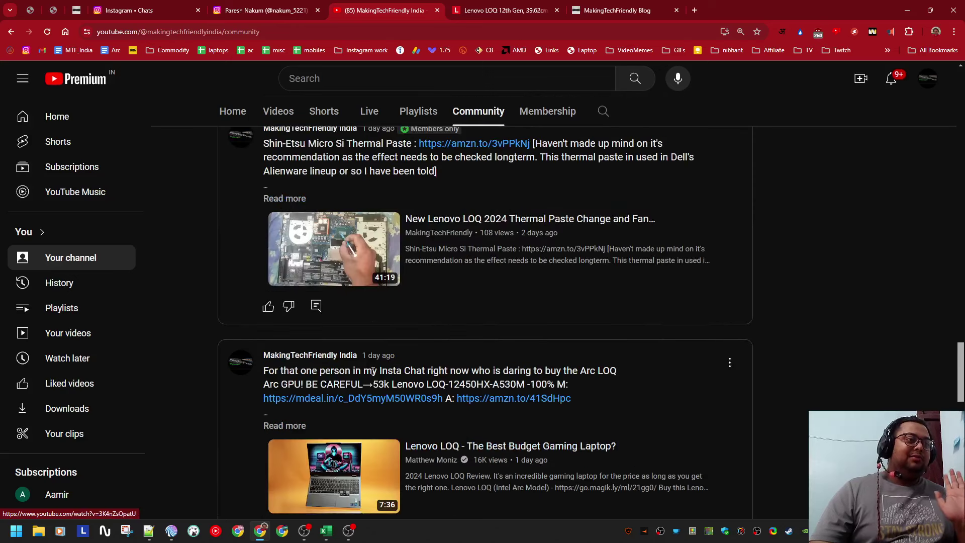
scroll(373, 372, up, 1)
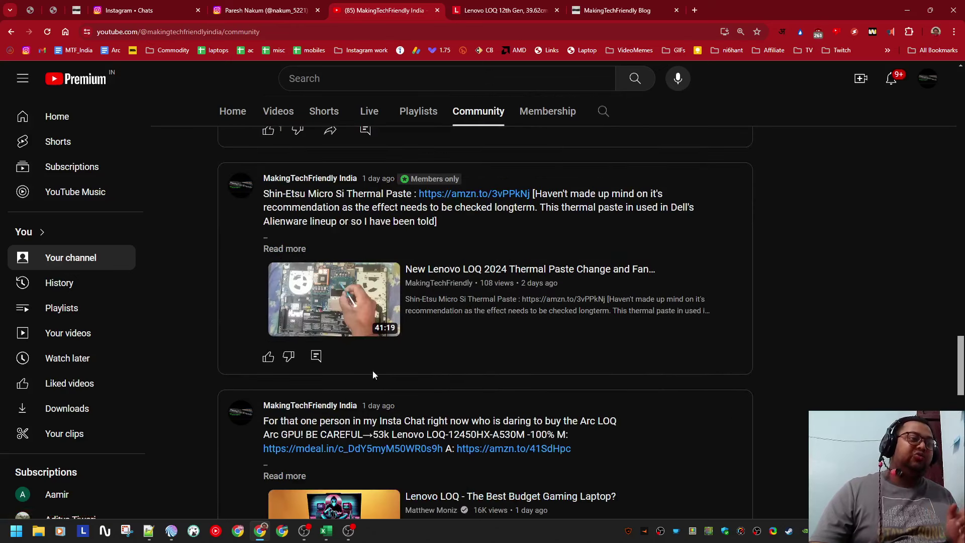
scroll(372, 374, down, 10)
scroll(373, 377, down, 3)
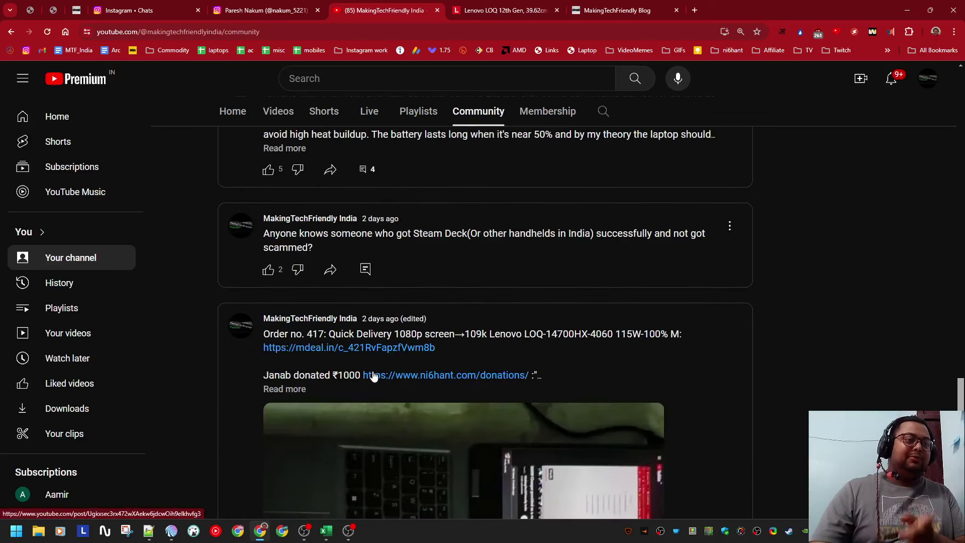
scroll(373, 376, up, 2)
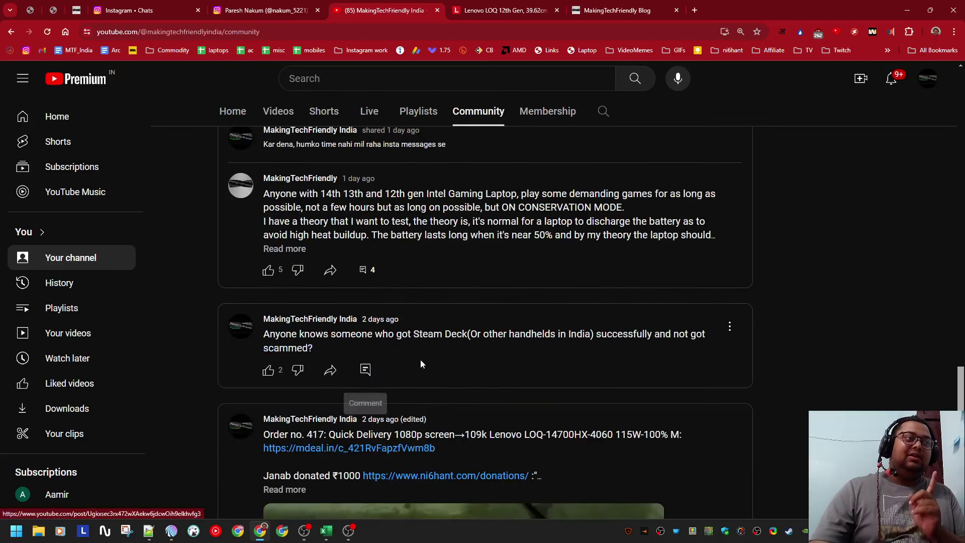
- Find the Community order post for the Lenovo LOQ-12450HX-4050 95W and open its comments in a new tab
scroll(519, 311, down, 12)
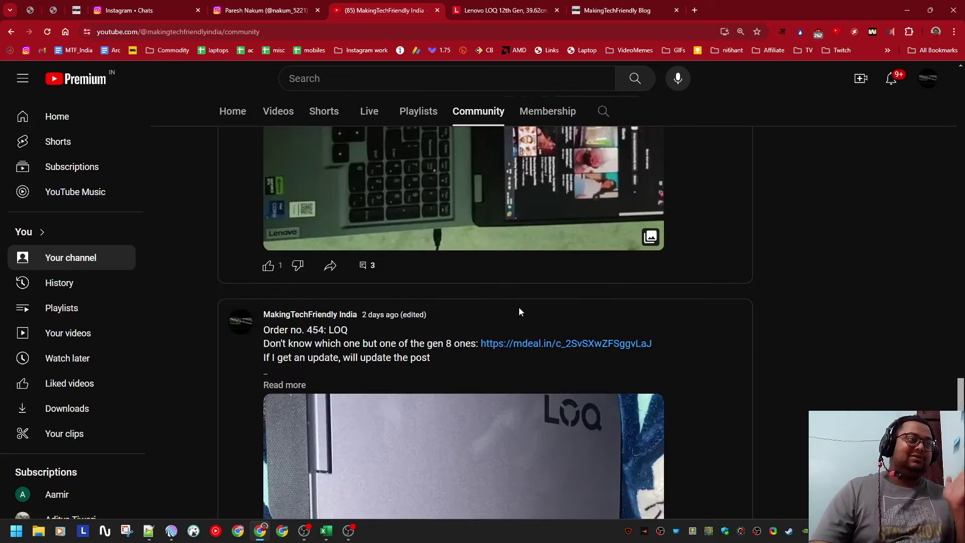
scroll(519, 311, down, 14)
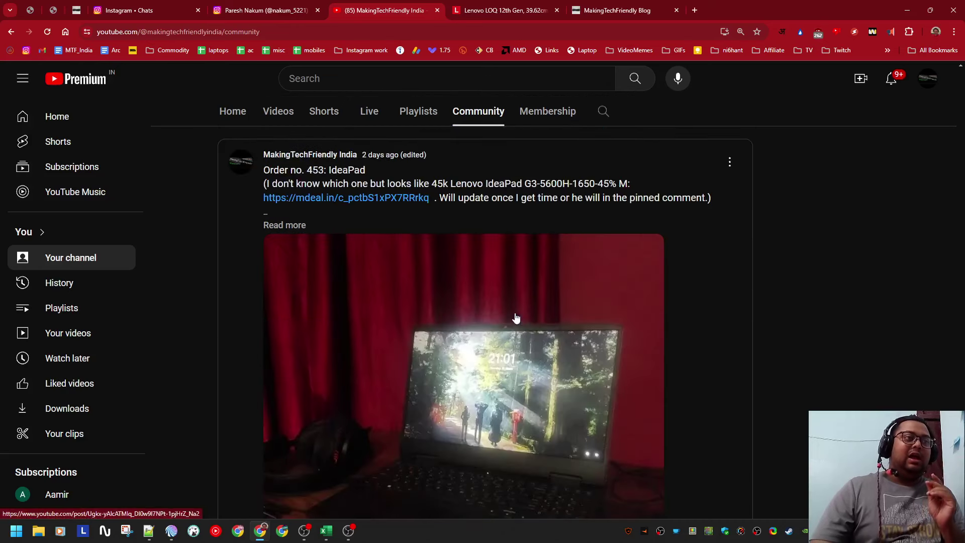
scroll(516, 318, down, 6)
scroll(517, 321, down, 4)
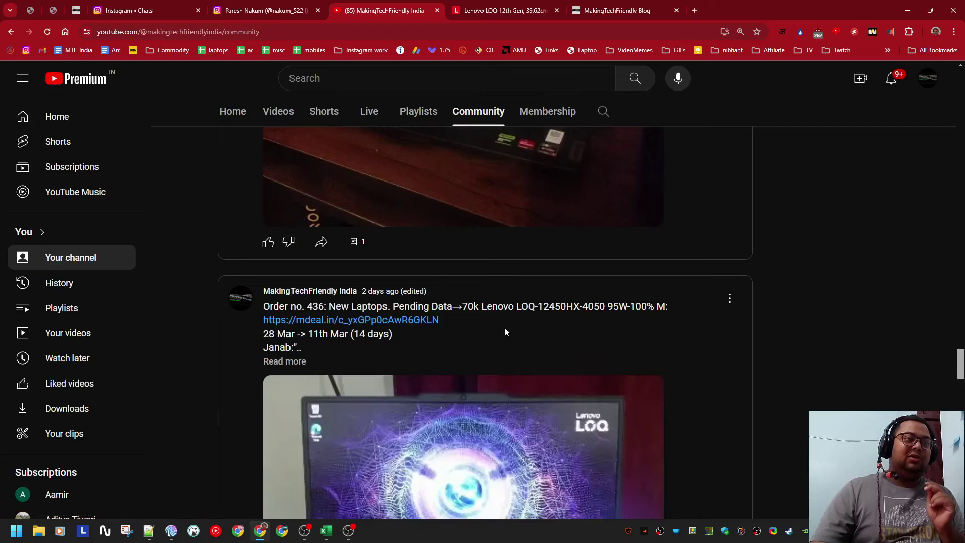
scroll(505, 327, down, 7)
middle_click(373, 440)
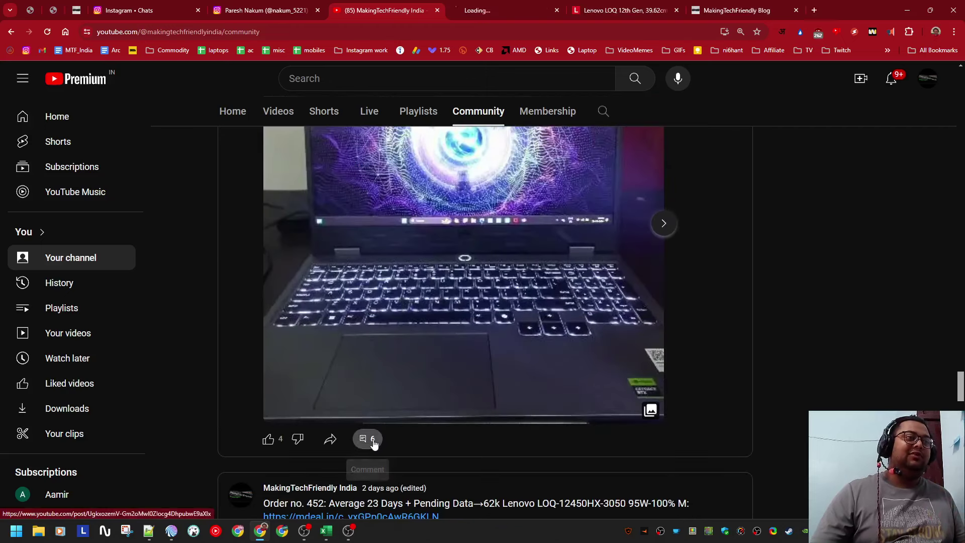
- Open the Community order post for the Lenovo LOQ-12450HX-3050 95W and expand its full text
scroll(402, 392, up, 5)
scroll(451, 330, down, 9)
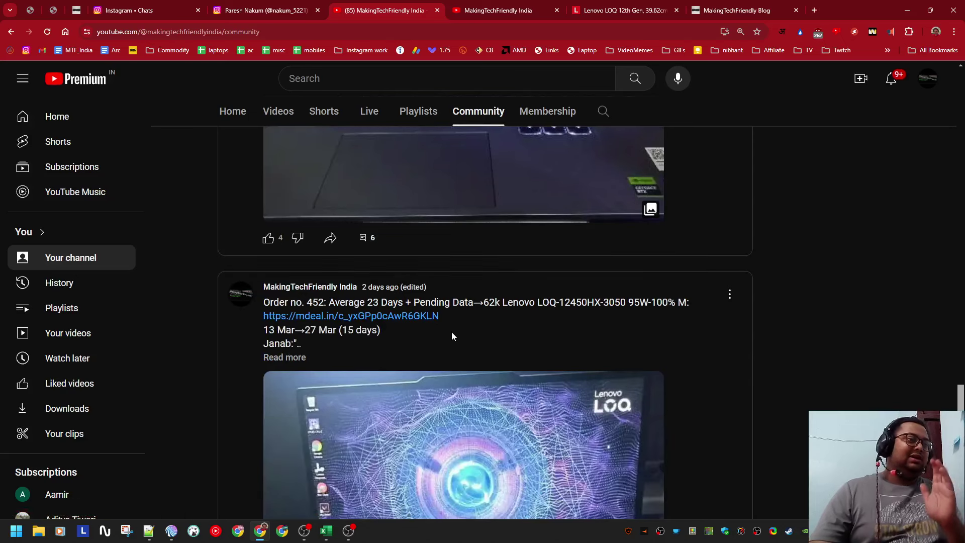
scroll(451, 331, down, 3)
scroll(428, 369, down, 5)
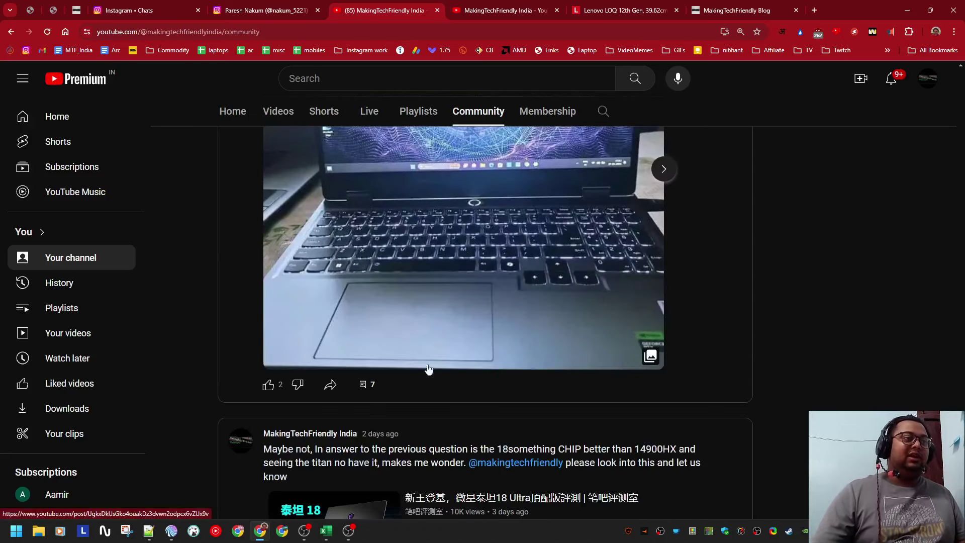
click(366, 384)
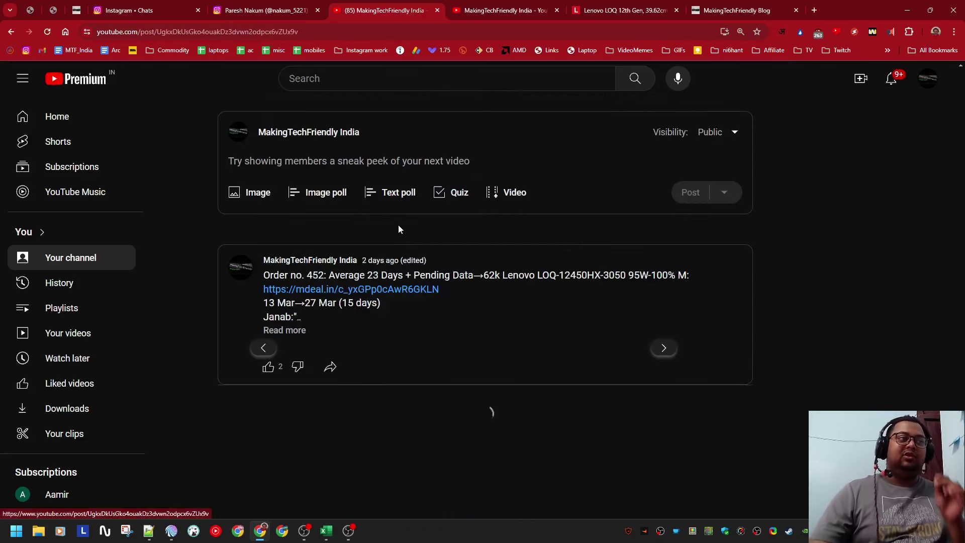
click(282, 330)
scroll(479, 333, down, 1)
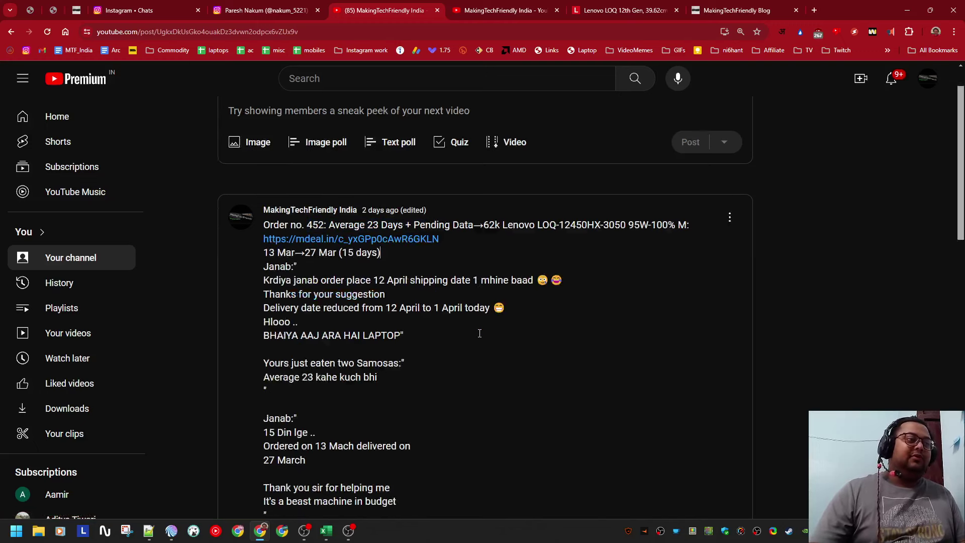
- Examine the delivery dates, laptop model and buyer's feedback in the Lenovo LOQ-12450HX-3050 95W order post
scroll(479, 334, down, 1)
scroll(384, 350, up, 1)
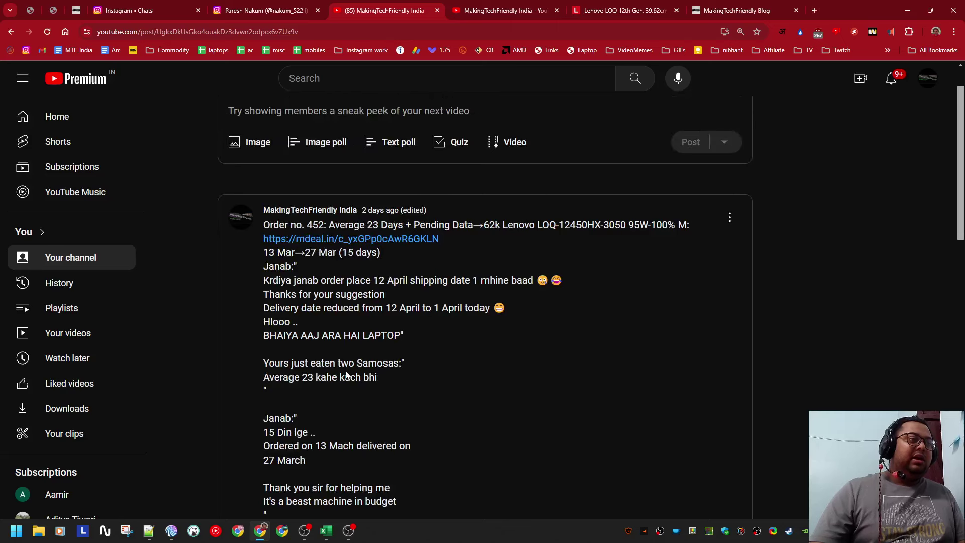
scroll(352, 377, down, 1)
drag(324, 384, 266, 385)
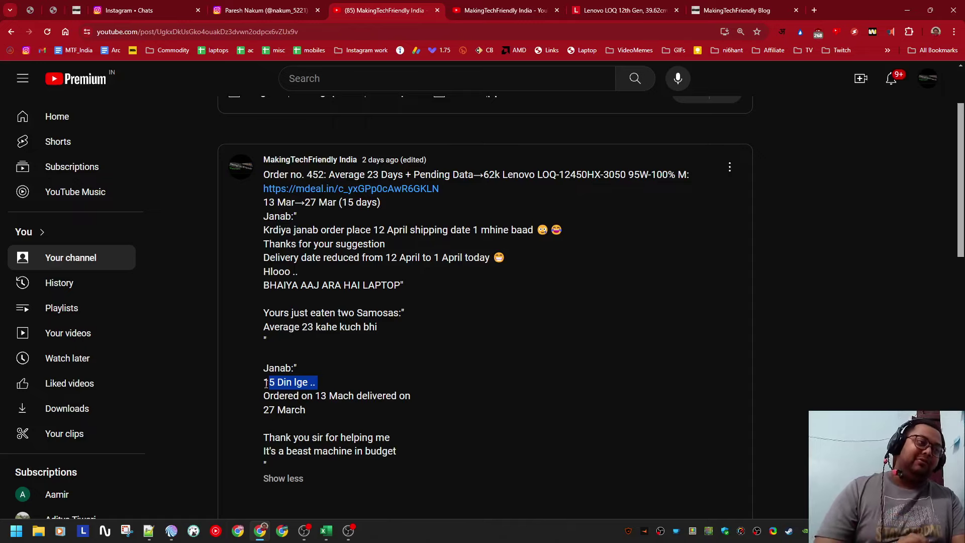
drag(266, 384, 263, 382)
drag(333, 381, 260, 381)
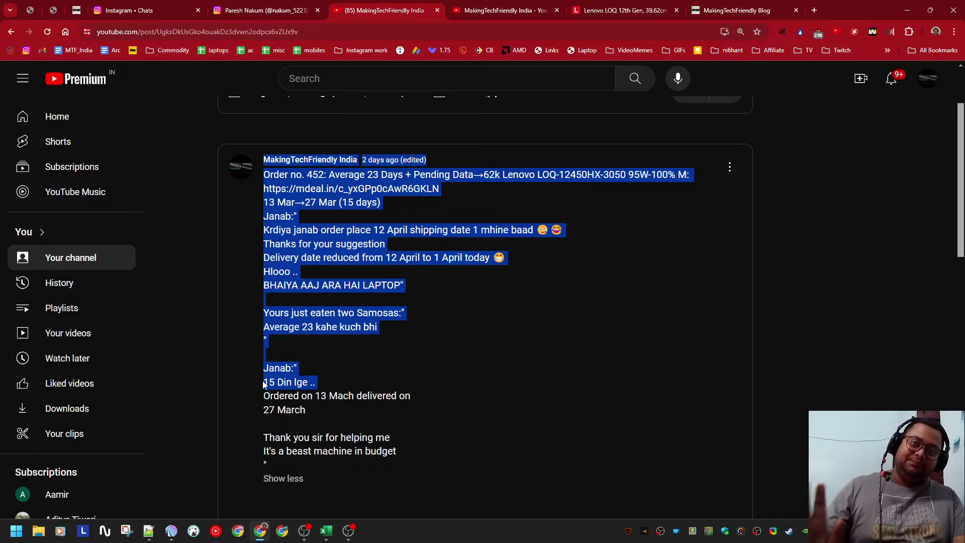
click(314, 386)
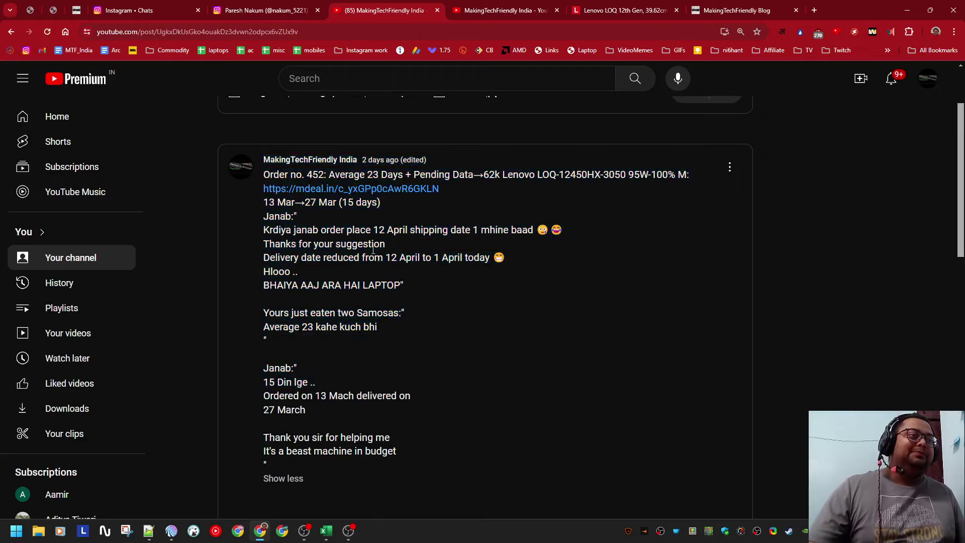
drag(503, 176, 626, 176)
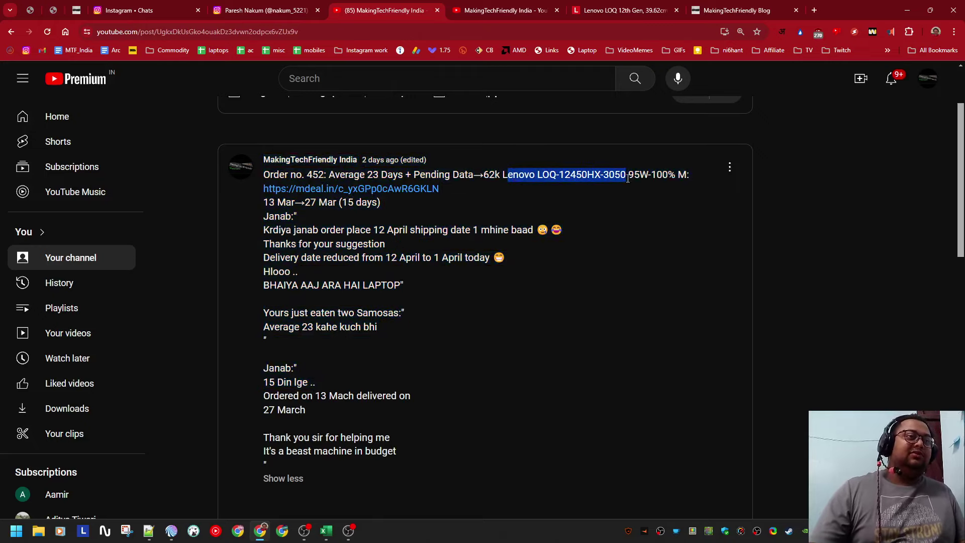
click(493, 291)
scroll(477, 307, down, 1)
drag(300, 387, 397, 400)
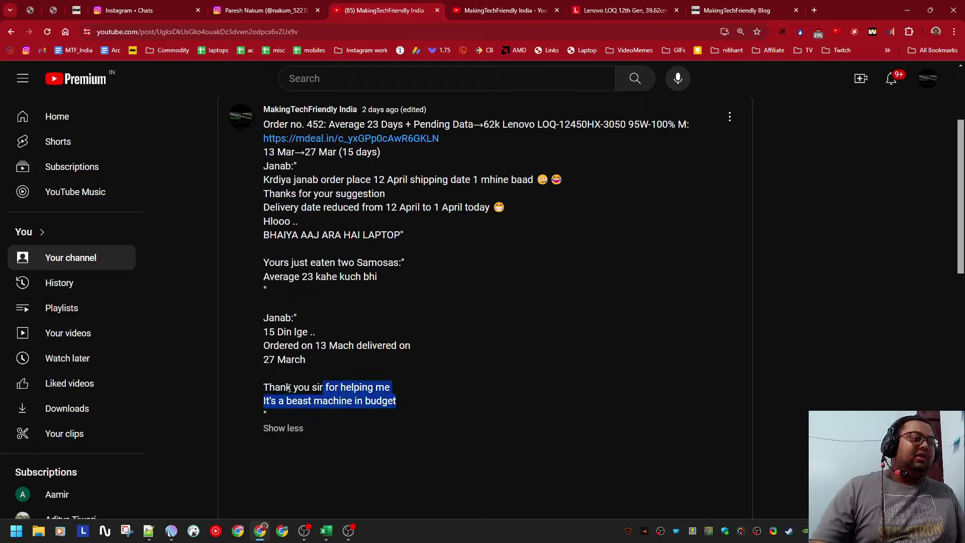
- Look through the order post's comments and the buyer's laptop photos
scroll(374, 376, down, 10)
scroll(375, 376, down, 1)
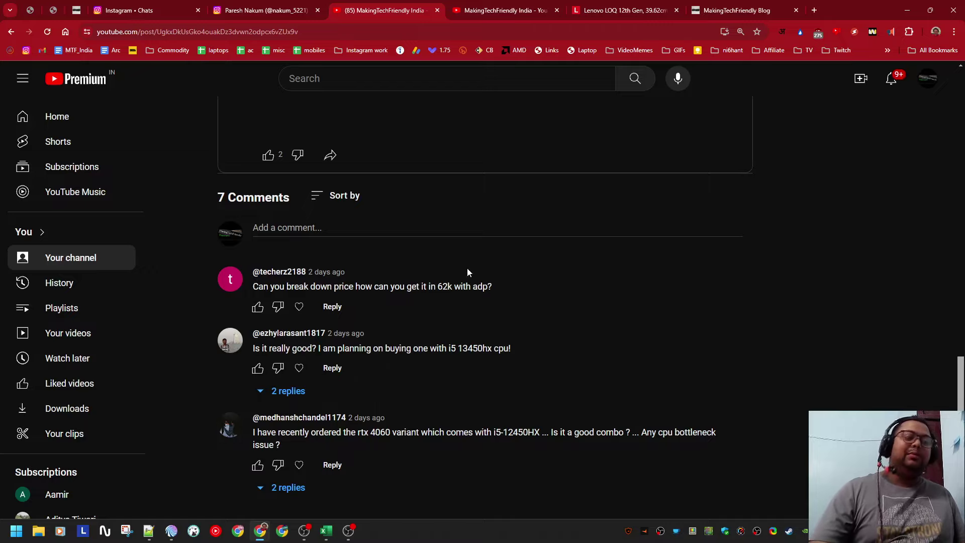
scroll(425, 246, up, 15)
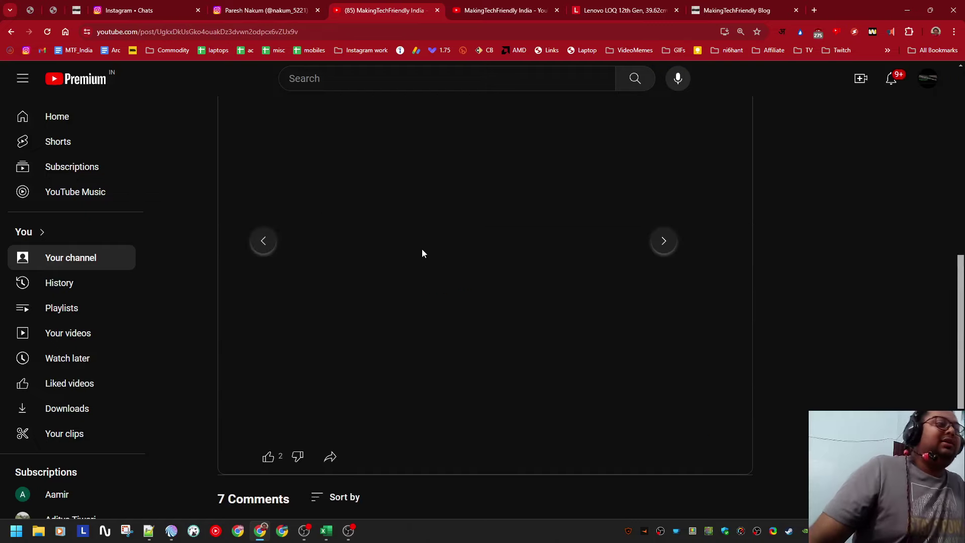
scroll(425, 241, down, 8)
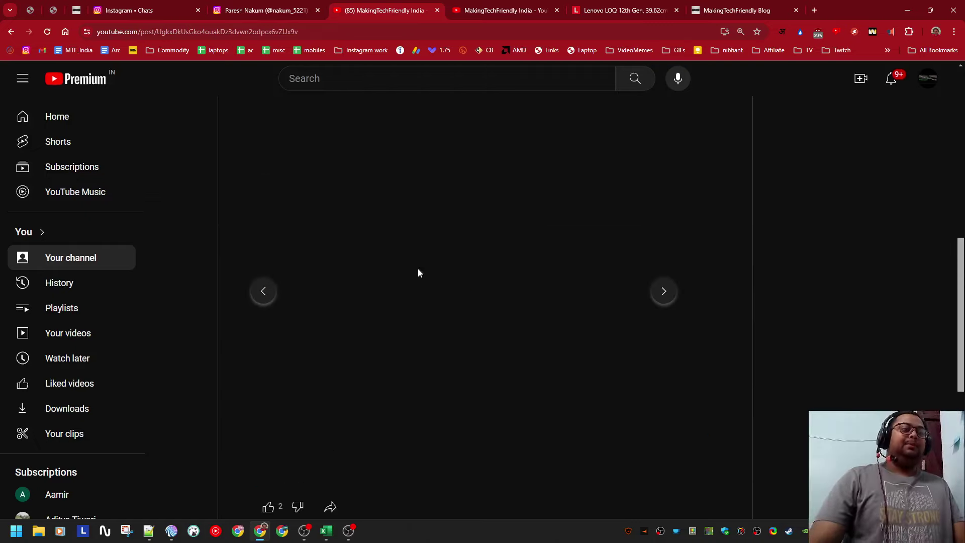
click(261, 294)
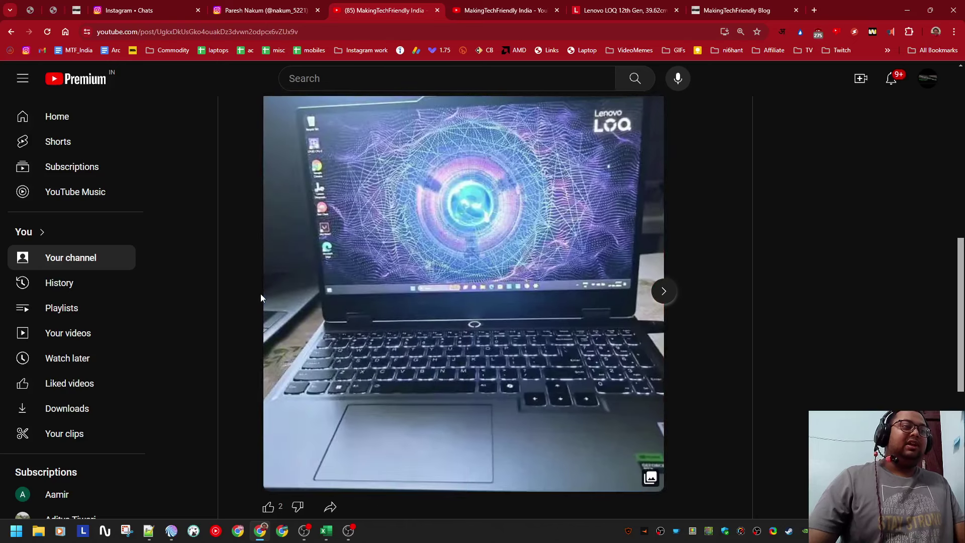
click(664, 291)
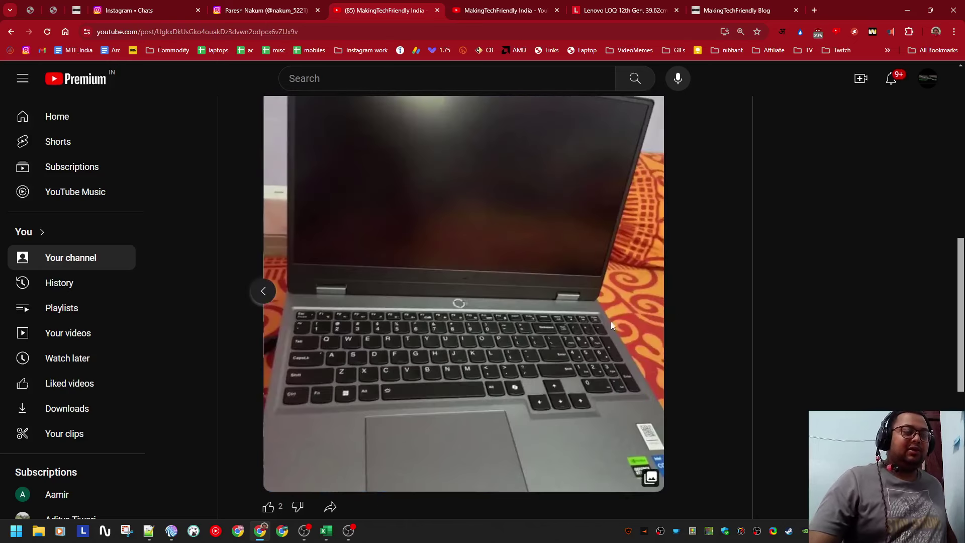
scroll(517, 330, up, 1)
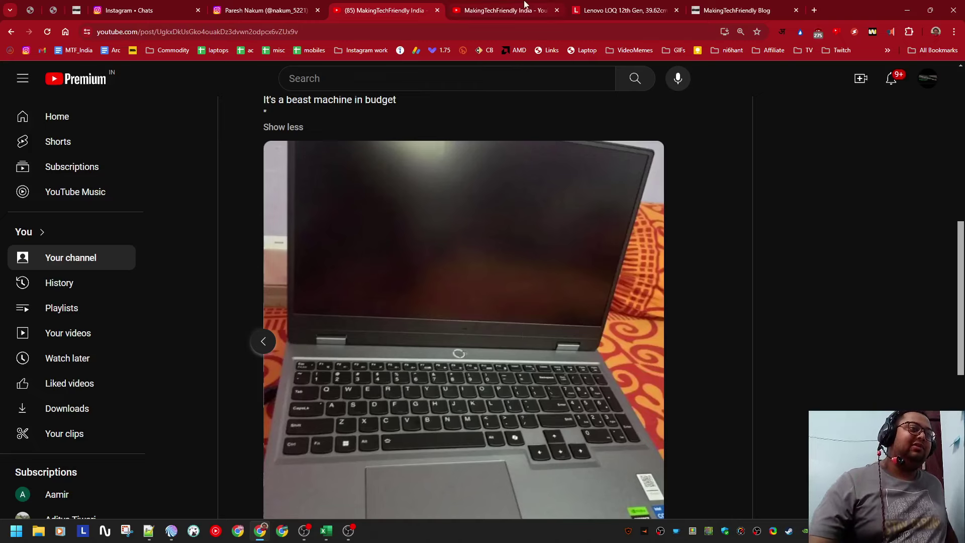
- Open the MakingTechFriendly India channel in a separate tab ahead of the two order posts and show its Videos list
click(473, 8)
key(ctrl+shift+Tab)
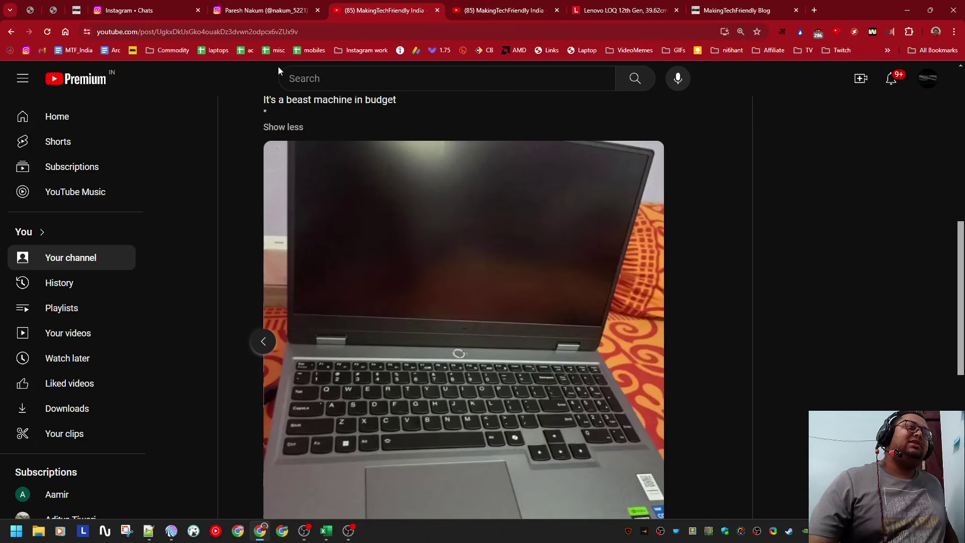
middle_click(12, 31)
click(487, 4)
drag(573, 10, 362, 10)
scroll(290, 212, down, 5)
scroll(290, 211, up, 2)
click(290, 212)
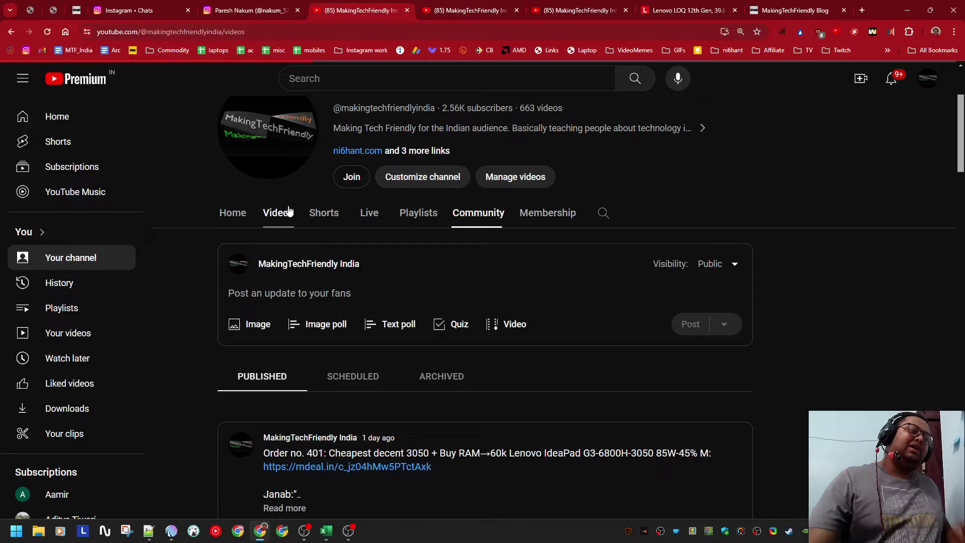
- Find the video "70000 mein 4050 aur 100% sRGB | 62000 mein 3050 aur 59000 mein 2050" and open it in a new tab
scroll(423, 320, down, 4)
scroll(423, 320, down, 17)
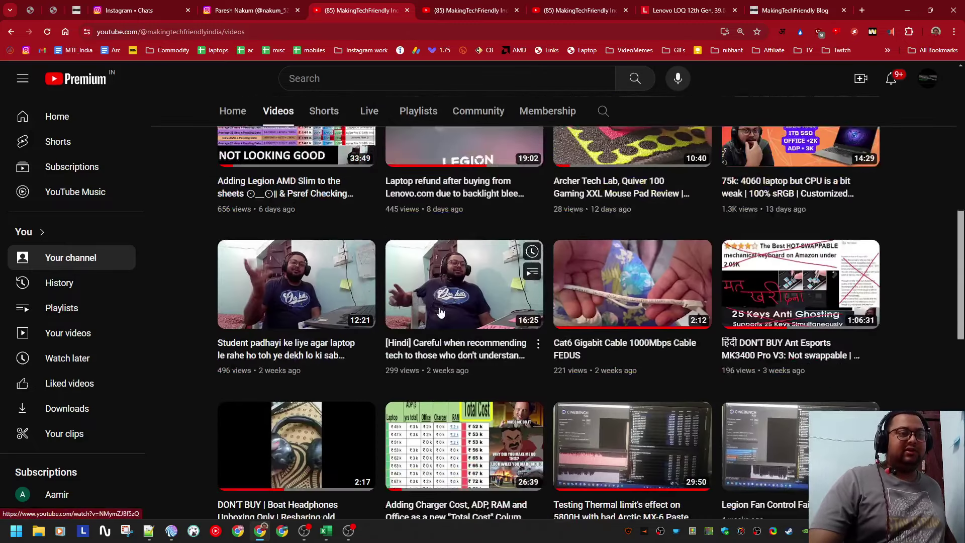
scroll(452, 306, down, 15)
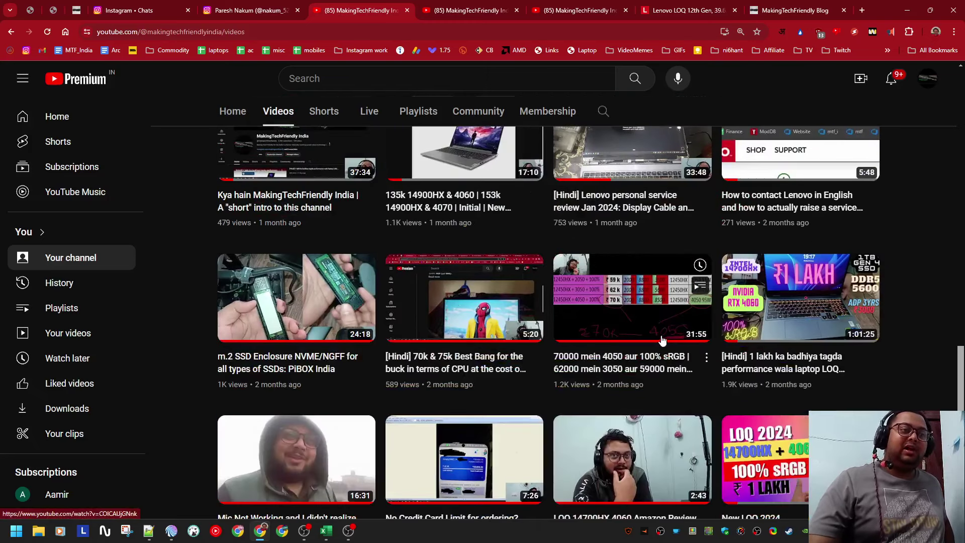
right_click(614, 305)
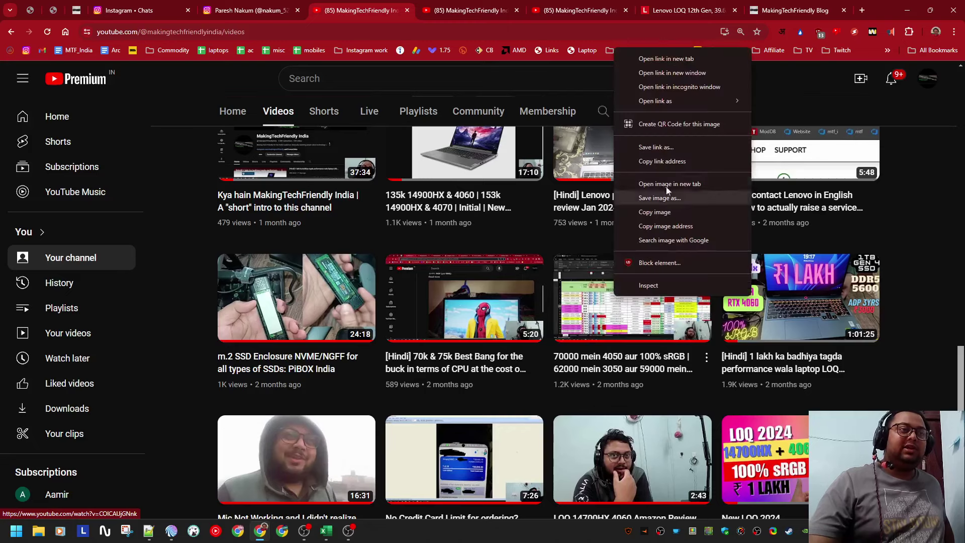
click(669, 59)
key(ctrl+Tab)
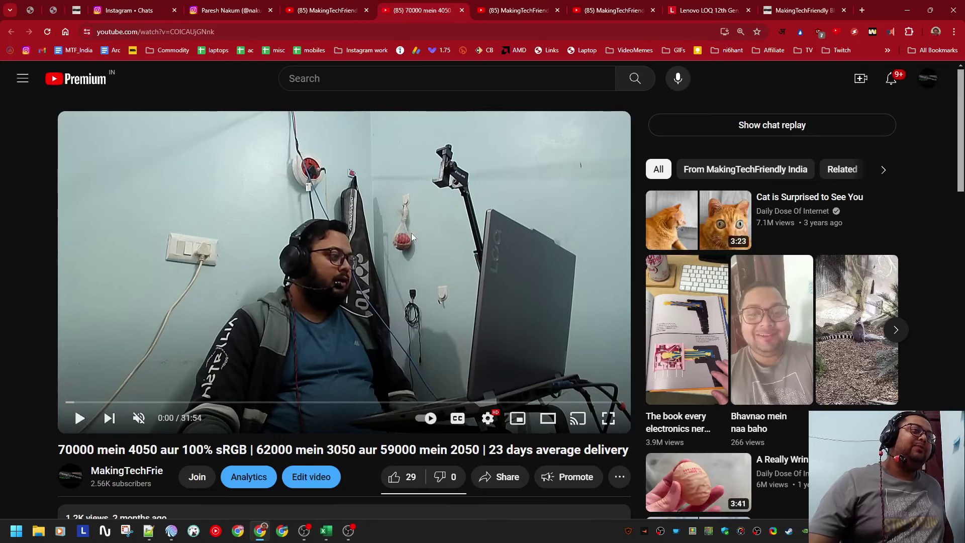
- Dislike the video, highlight the 59000 and 2050 part of its title, and return to the channel's video list
click(440, 476)
drag(358, 449, 471, 455)
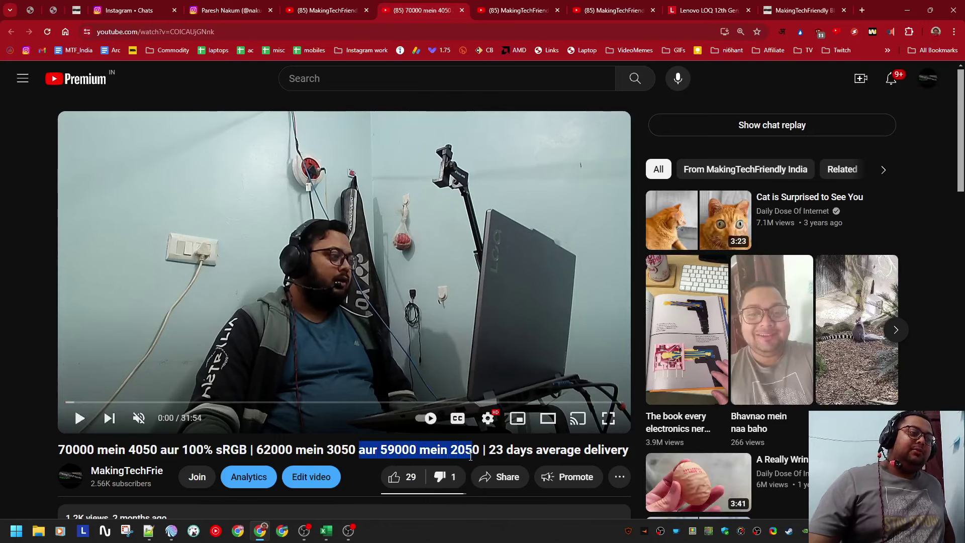
key(ctrl+shift+Tab)
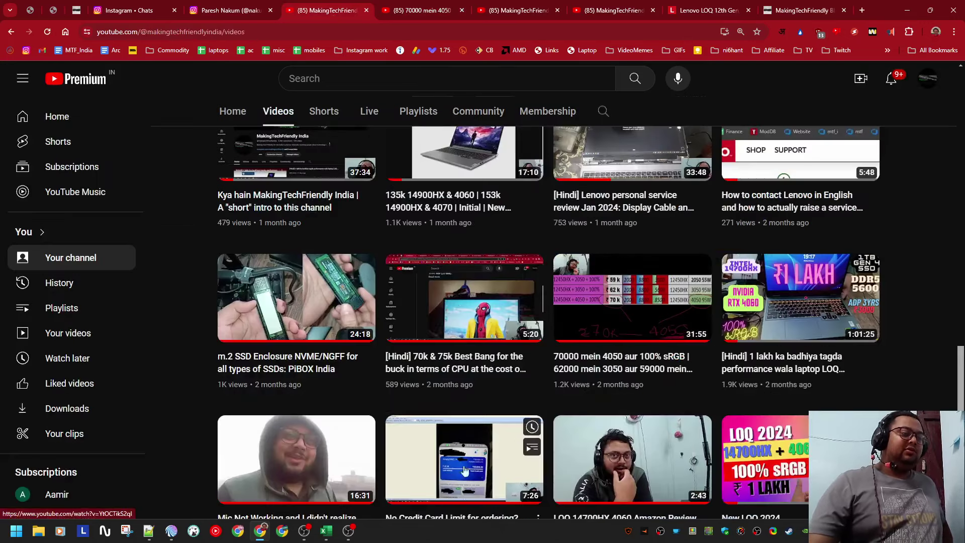
- Switch to the Excel price workbook and select the whole row of the 12450HX + 3050 + 100% laptop
key(alt+Tab)
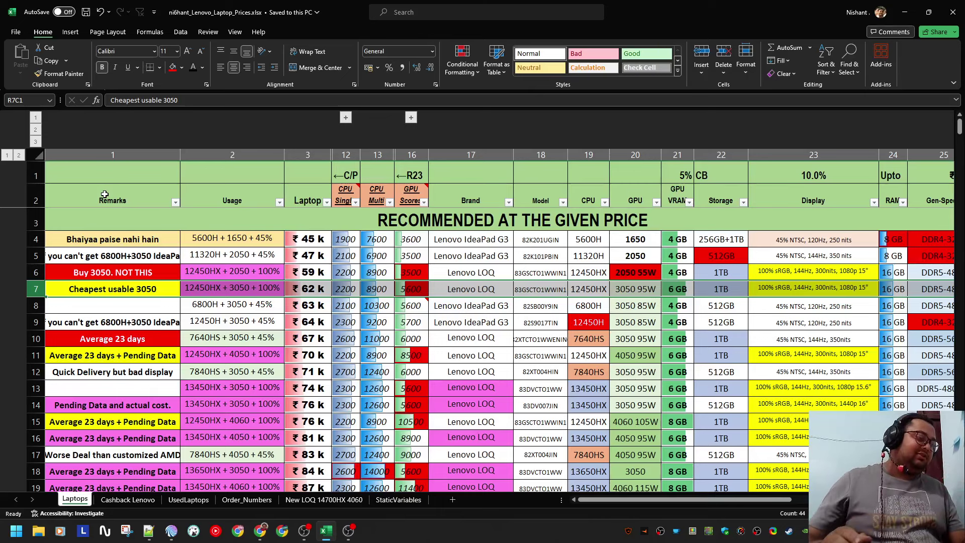
key(Caps_Lock)
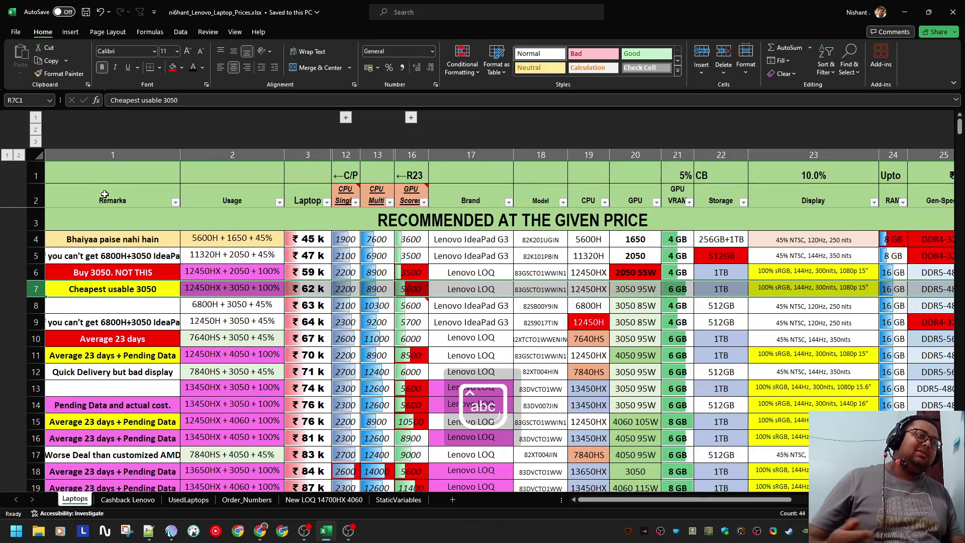
click(299, 285)
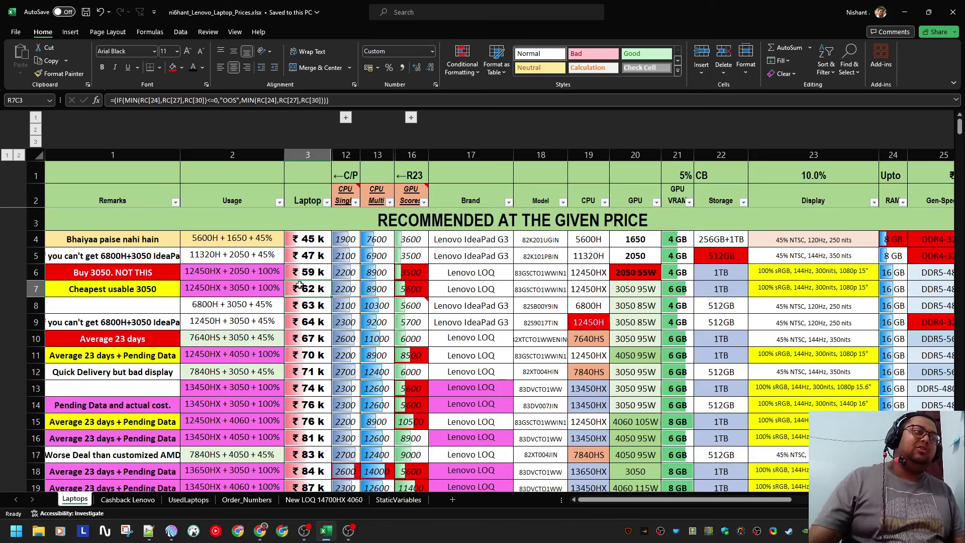
key(shift+space)
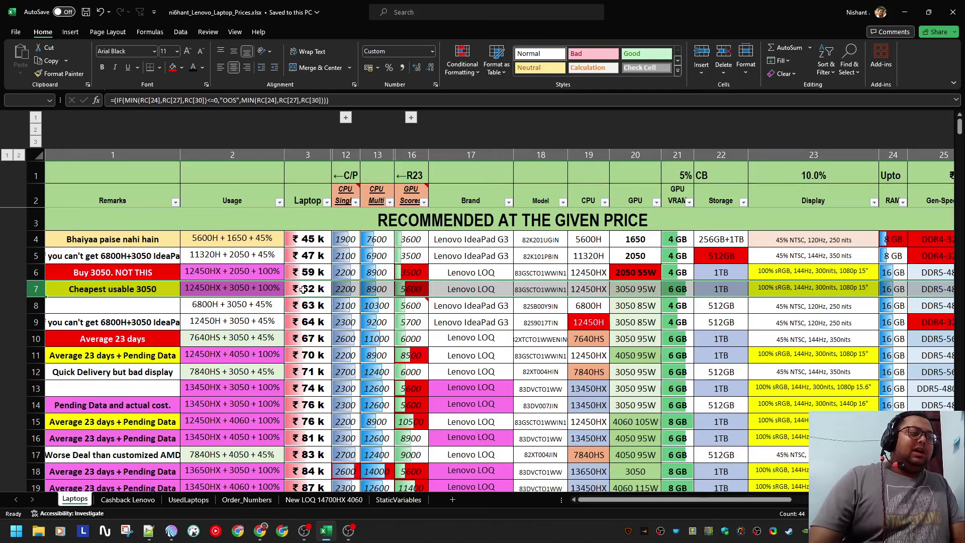
- Examine the laptop price, total, cart value and effective price in the first calculation on the Cashback Lenovo sheet
click(129, 500)
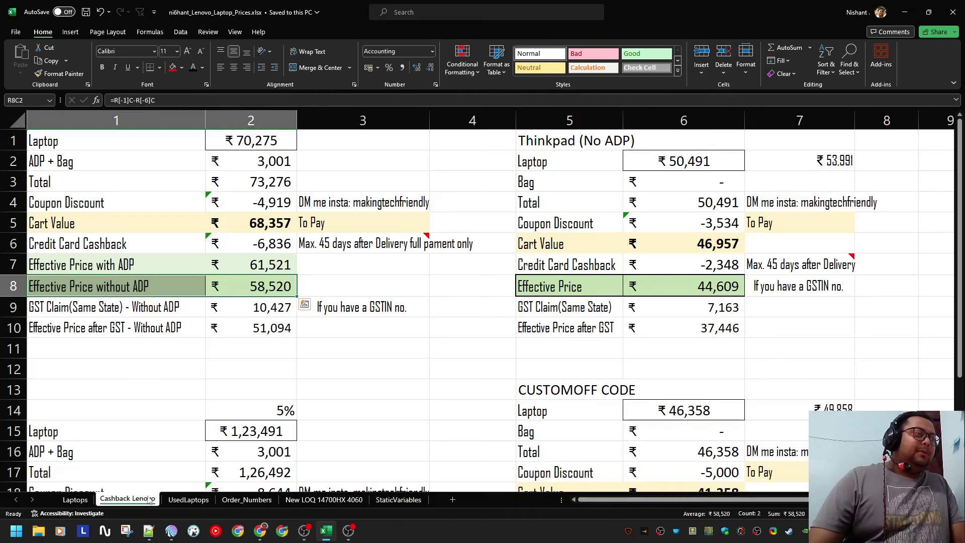
click(259, 143)
click(258, 182)
click(257, 223)
click(257, 261)
click(264, 177)
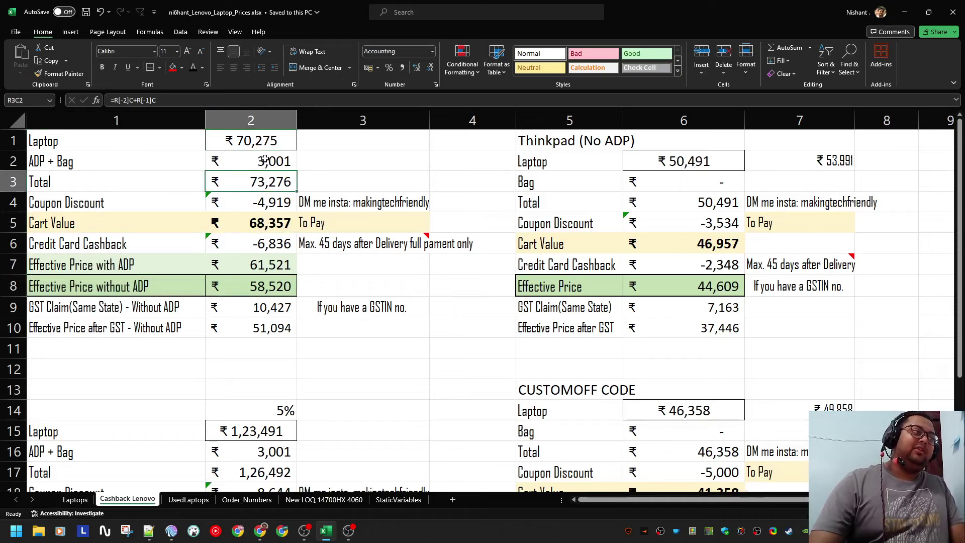
- Set the ADP + Bag amount in the first cashback calculation to =999+1
click(263, 158)
click(132, 101)
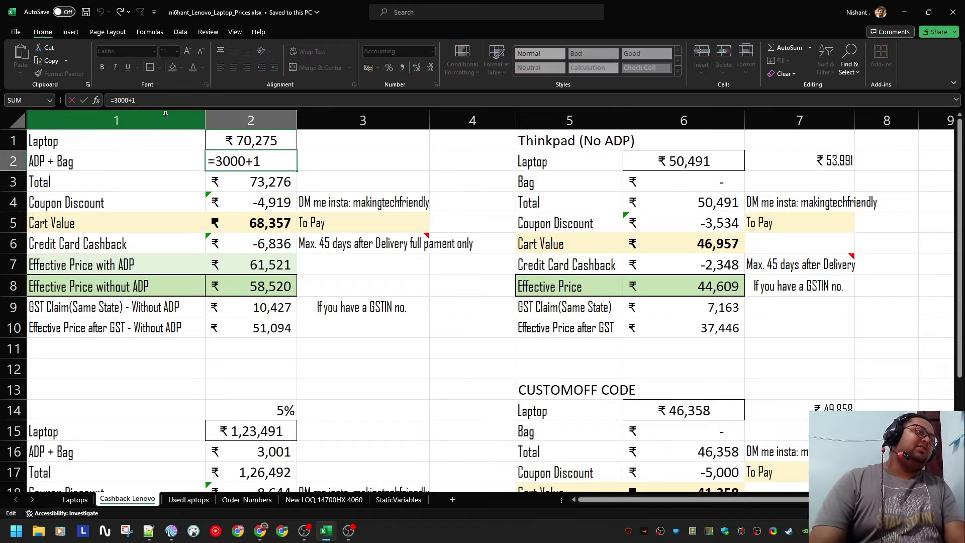
key(BackSpace)
key(BackSpace)
key(BackSpace)
key(BackSpace)
text(999)
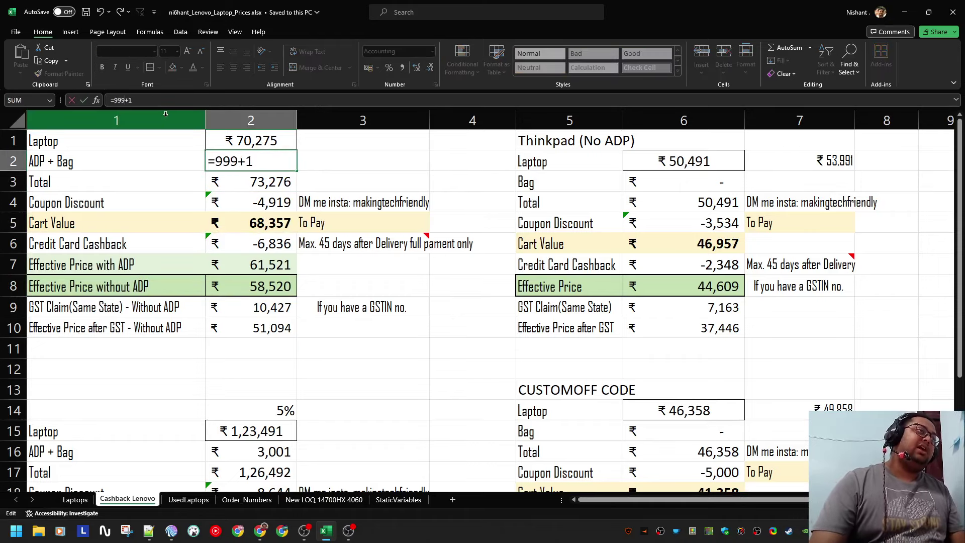
key(Return)
click(236, 162)
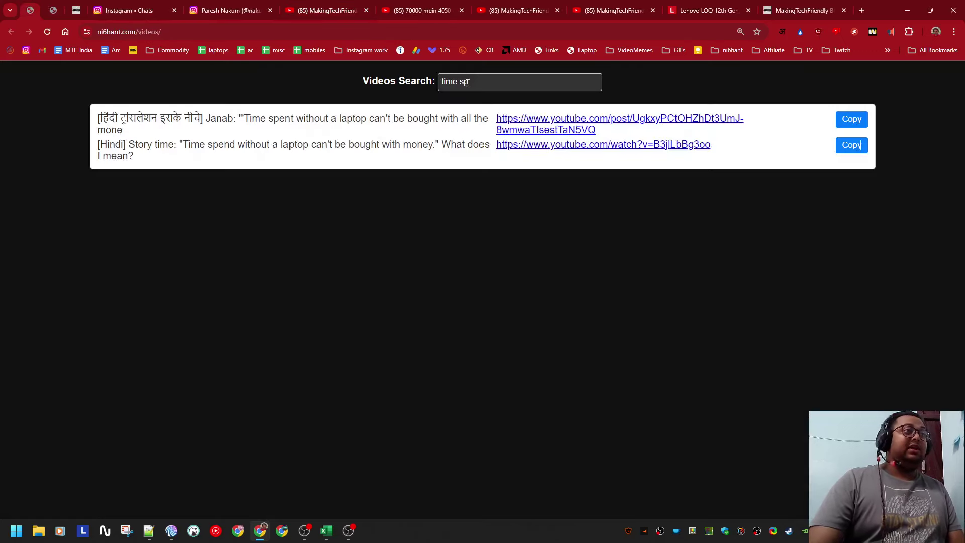
- Search the ni6hant.com video list for "how we get" and copy the link of the Lenovo.com cashback video
triple_click(472, 81)
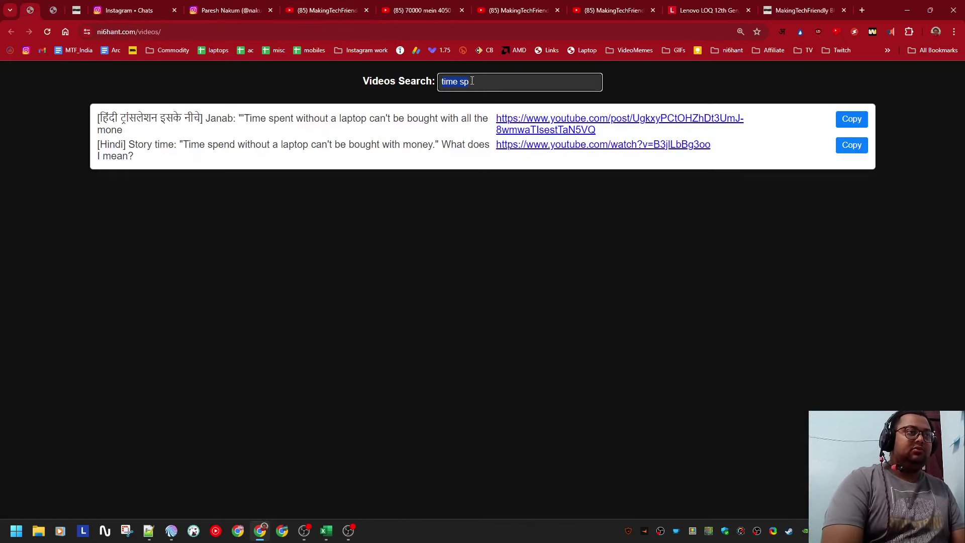
text(how we get)
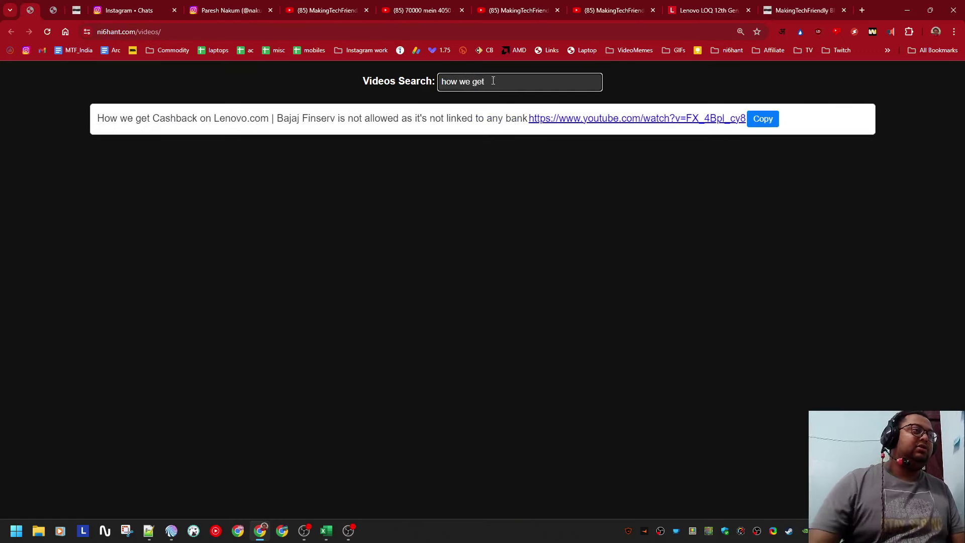
click(763, 119)
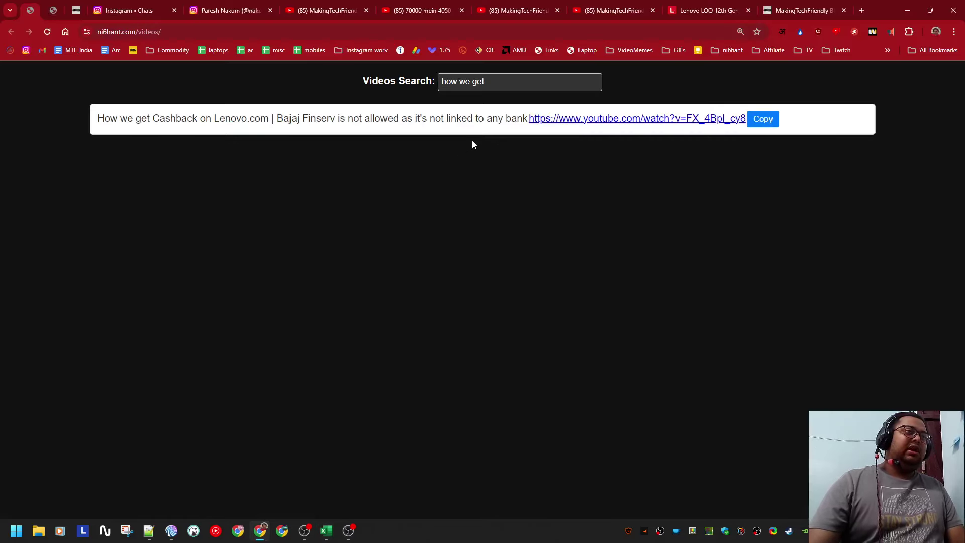
- Check the Lenovo LOQ 12th Gen product page and the 4050 order post, and return to the Excel cashback sheet
click(694, 5)
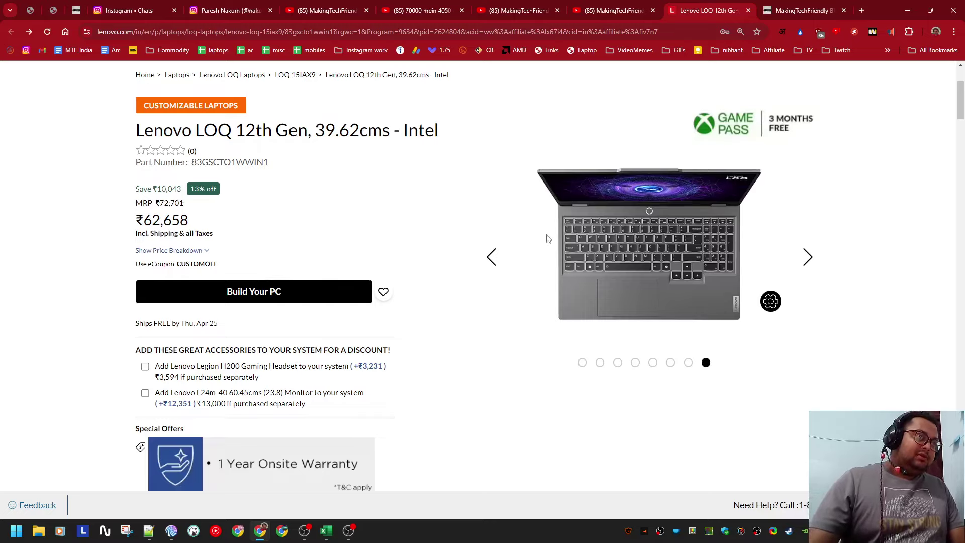
scroll(586, 76, up, 3)
click(627, 13)
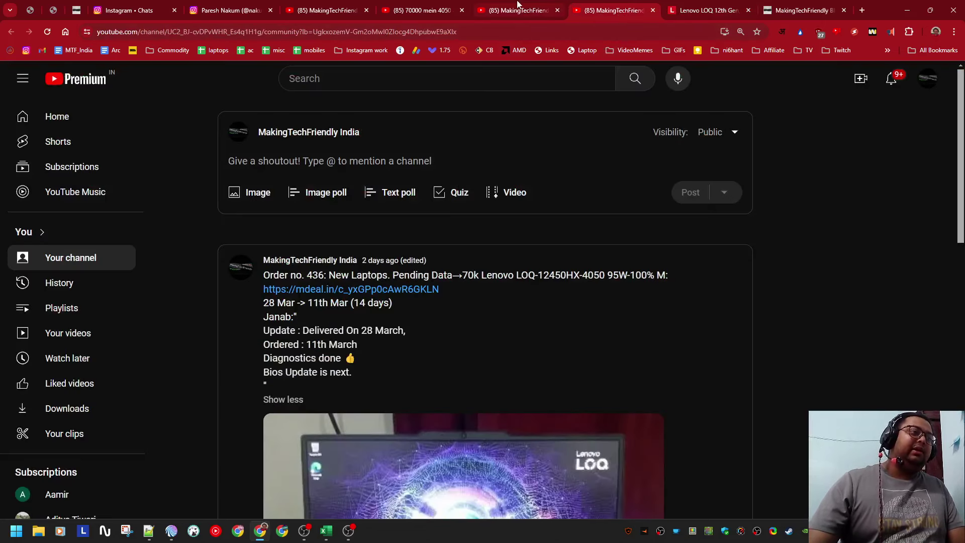
click(327, 530)
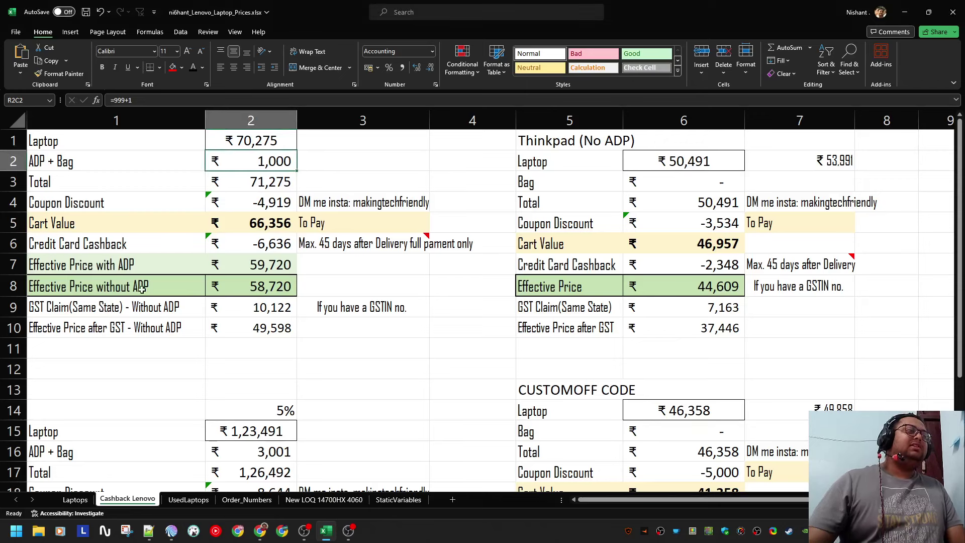
- Return to the Laptops sheet, select the 12450HX + 2050 row, and save the workbook
key(ctrl+Page_Up)
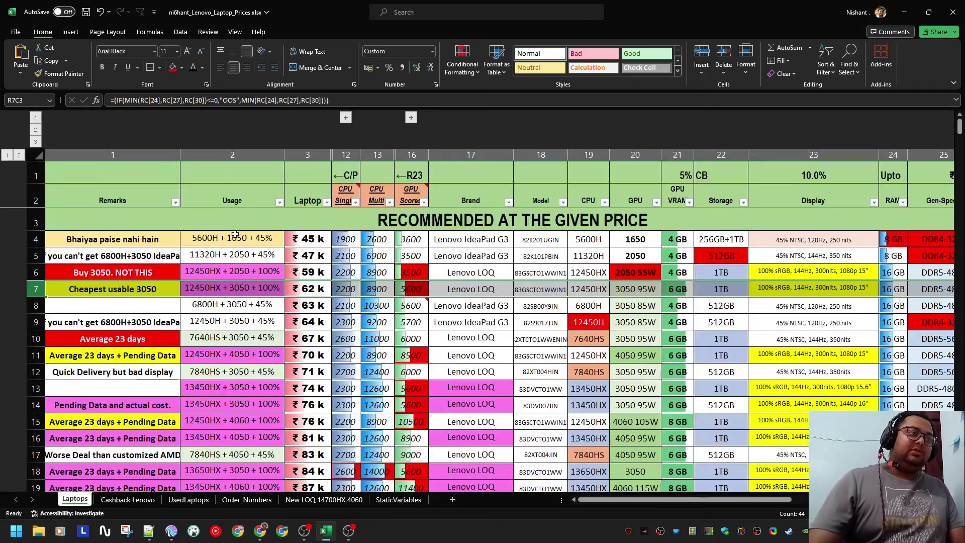
click(30, 273)
key(ctrl+s)
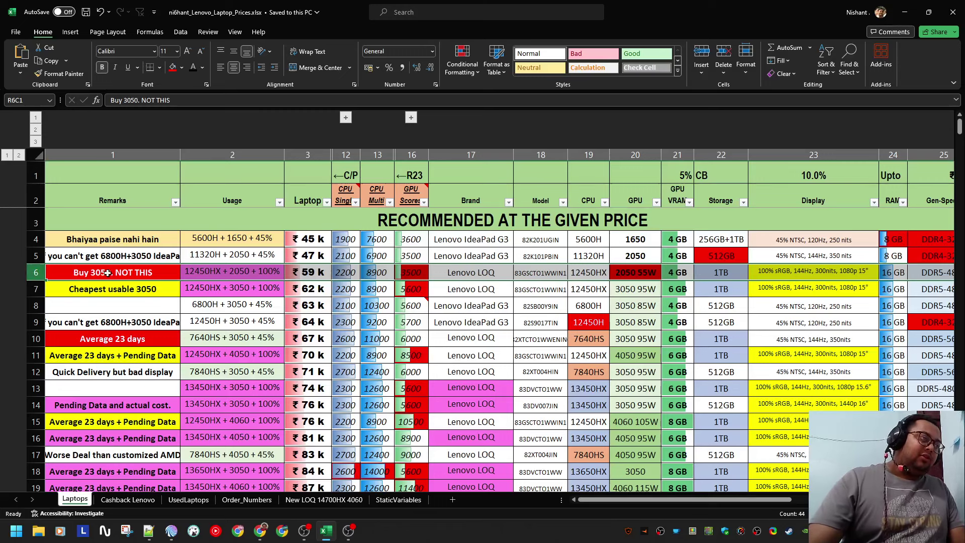
- Compare the remarks and prices of the 12450HX + 3050 and 6800H + 3050 rows
click(144, 289)
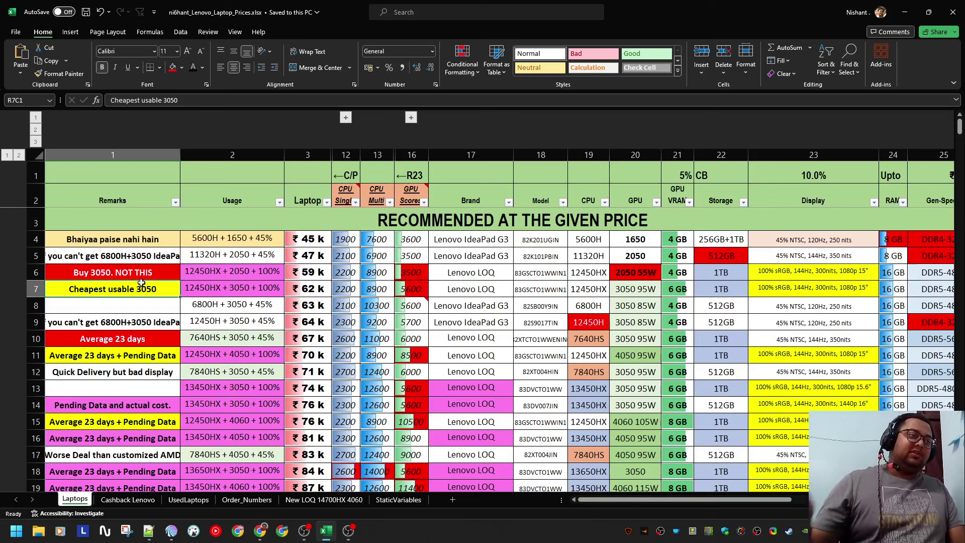
key(shift+space)
drag(149, 304, 241, 315)
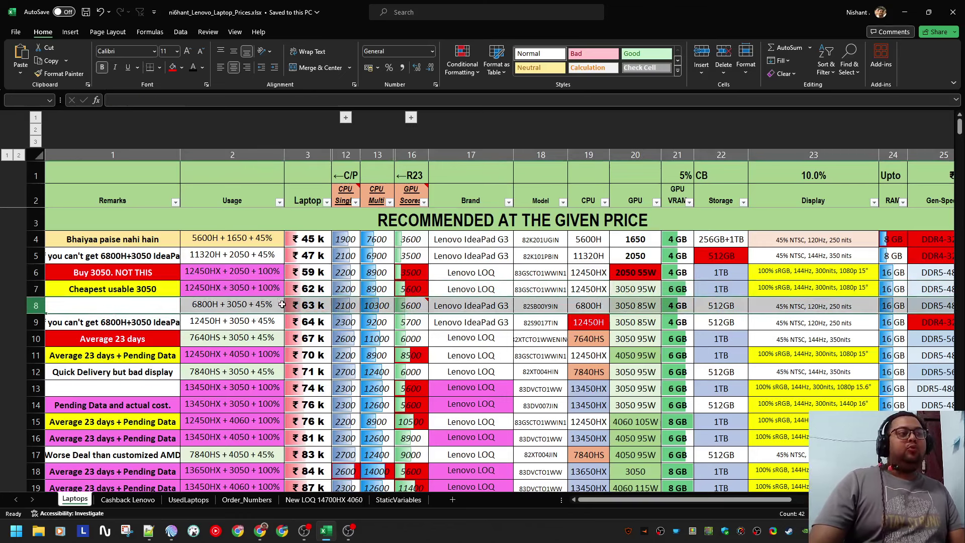
click(302, 288)
key(shift+space)
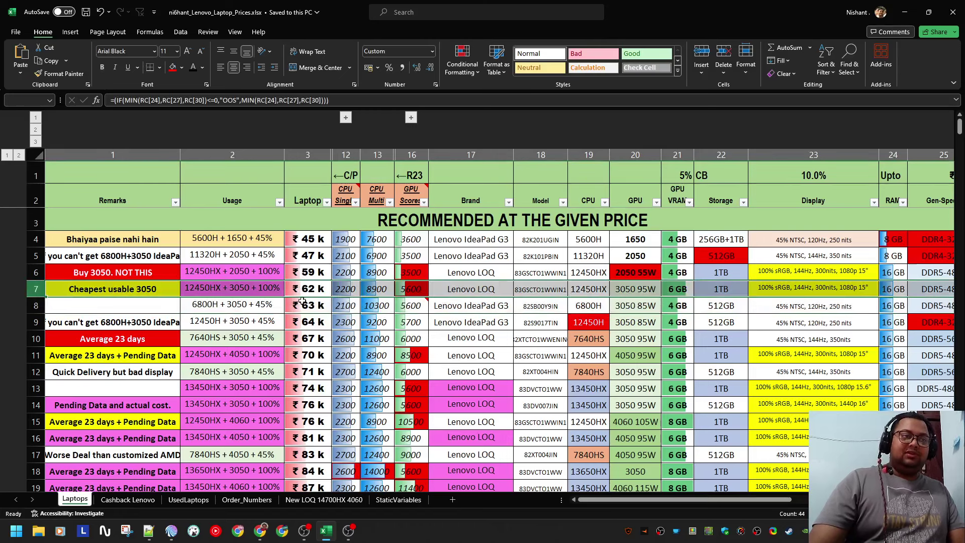
click(300, 305)
key(shift+space)
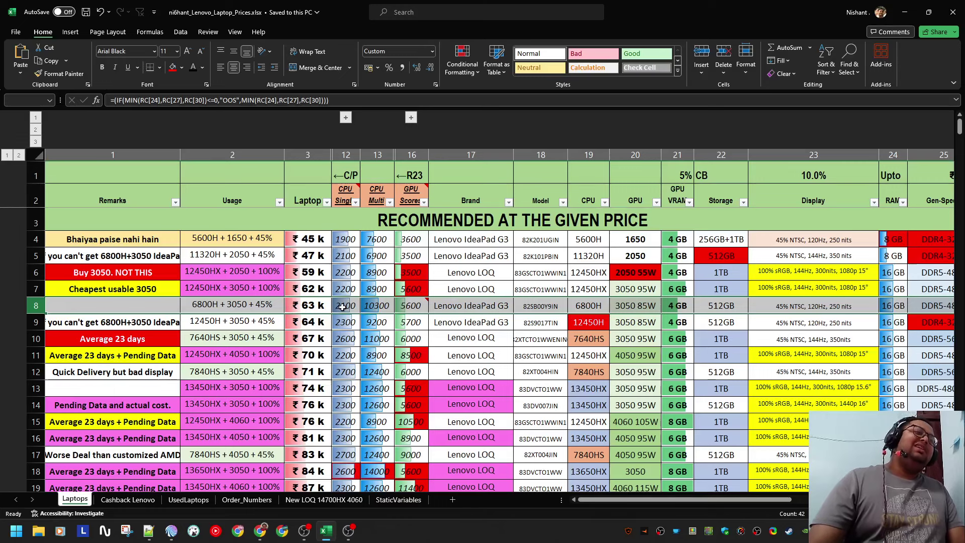
- Examine the single-core and multi-core CPU scores of the 6800H + 3050 laptop
drag(352, 308, 377, 306)
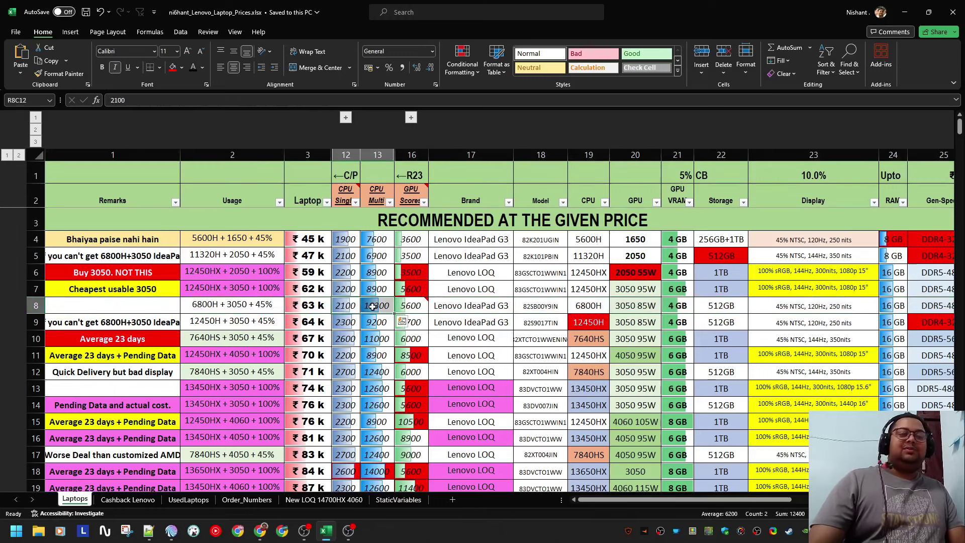
scroll(357, 328, up, 2)
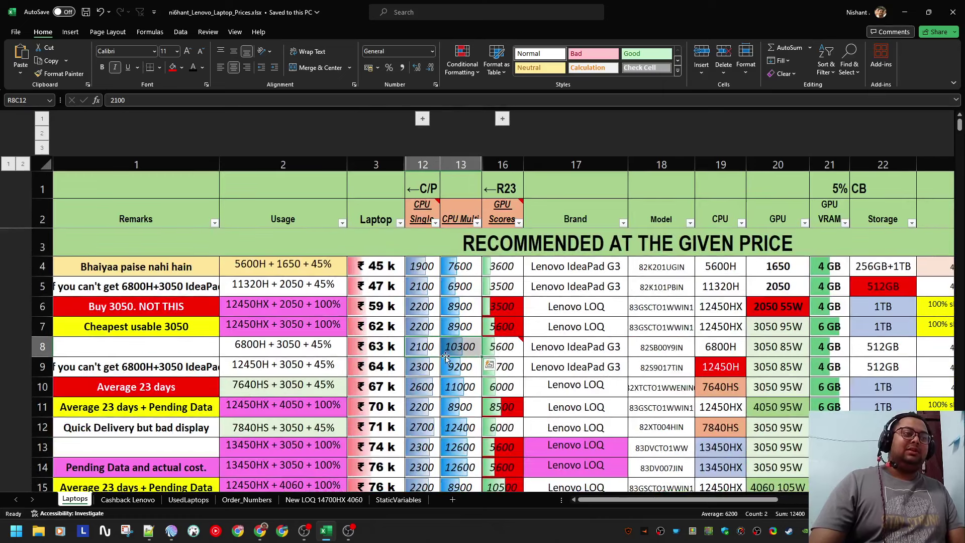
click(466, 346)
drag(465, 347, 428, 348)
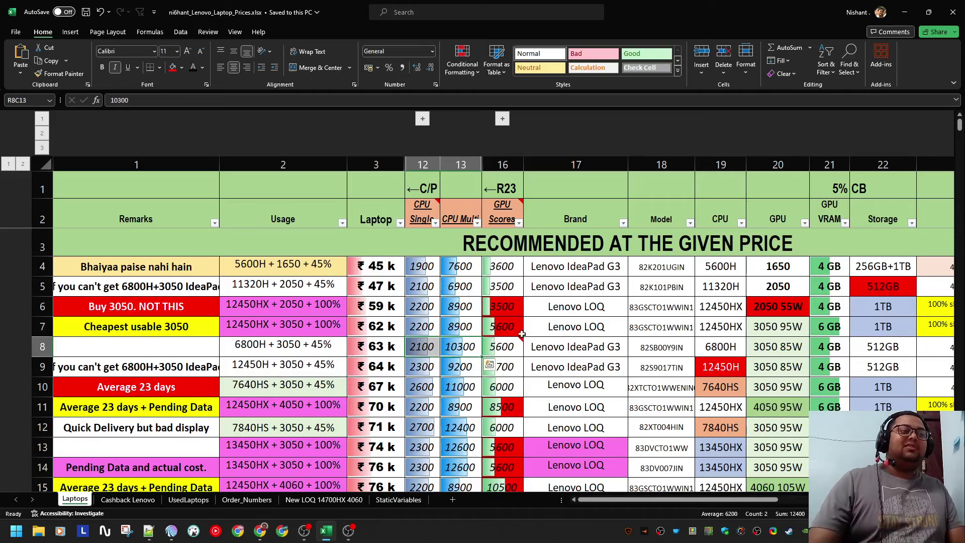
- Examine the 12450HX + 3050 laptop's specifications from the GPU score across to the display
click(507, 327)
key(Right)
key(Right)
key(Right)
key(Right)
key(Right)
key(Right)
key(Right)
key(Right)
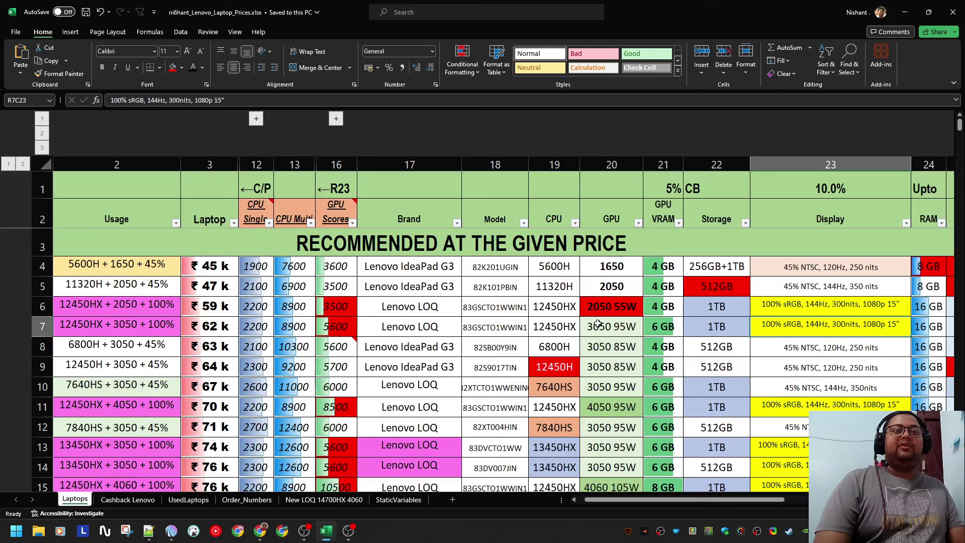
key(Left)
key(shift+space)
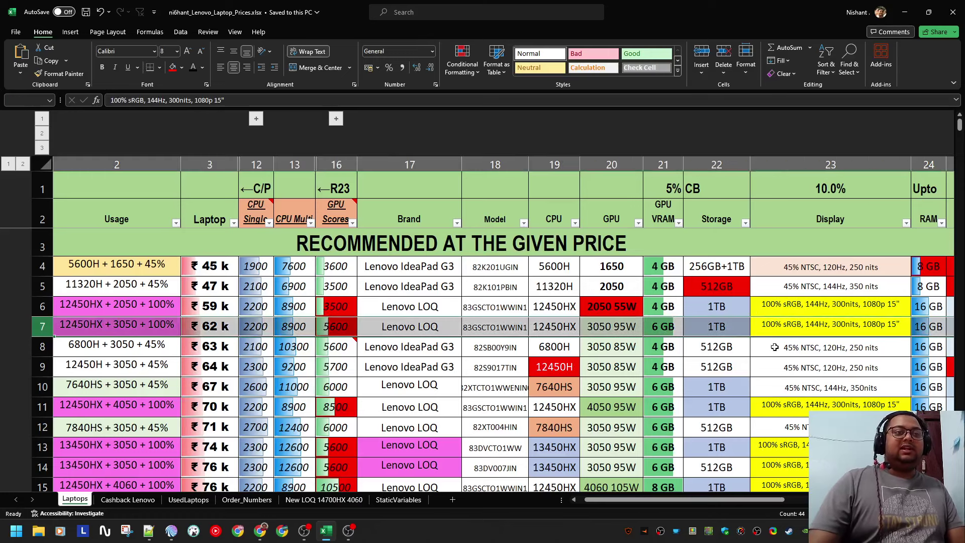
- Compare the displays of the 6800H + 3050 and 12450HX + 3050 laptops, and check the 7640HS + 3050 row
click(776, 347)
key(shift+space)
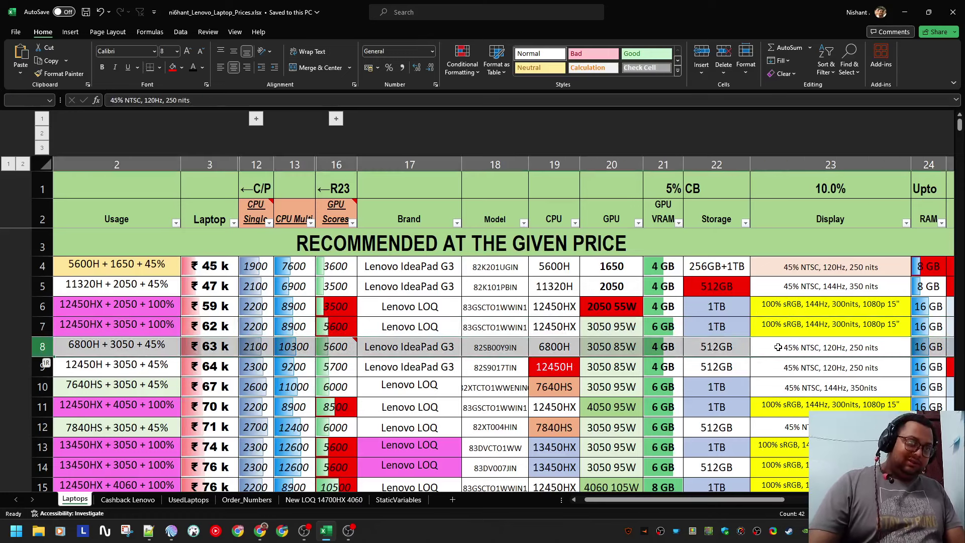
click(783, 327)
key(shift+space)
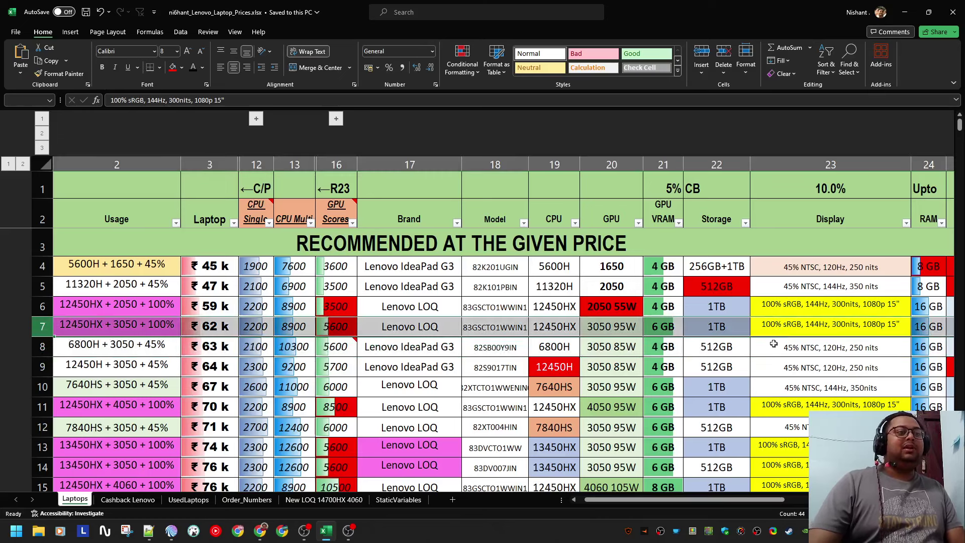
drag(698, 500, 689, 500)
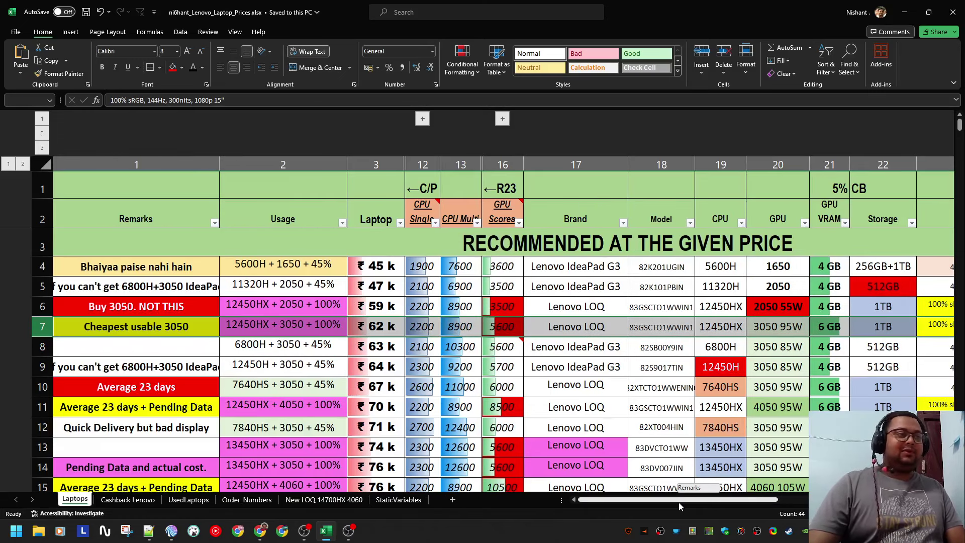
ctrl+scroll(541, 487, down, 1)
scroll(541, 487, left, 3)
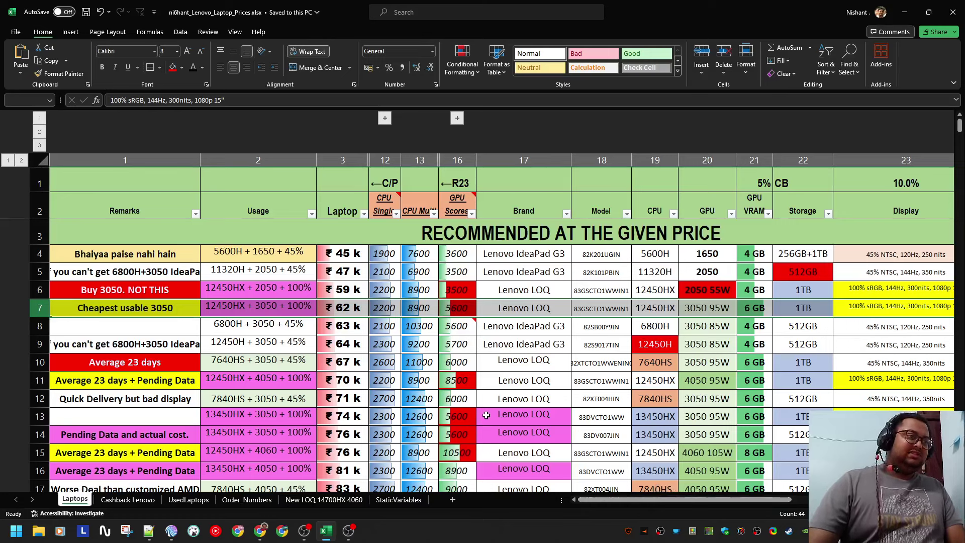
click(358, 362)
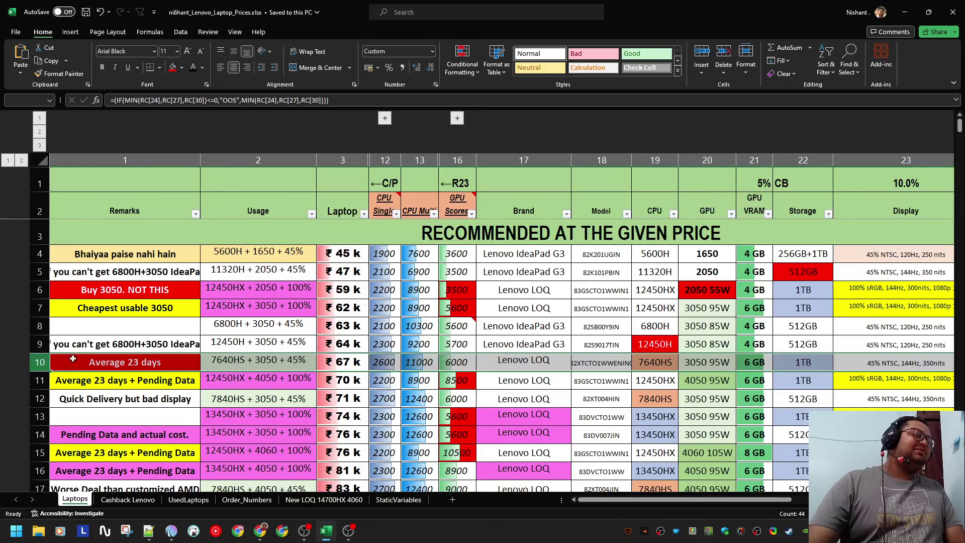
- Enter the remark "Prefer above" for the 6800H + 3050 laptop in row 8
click(40, 328)
drag(37, 306, 37, 306)
click(124, 325)
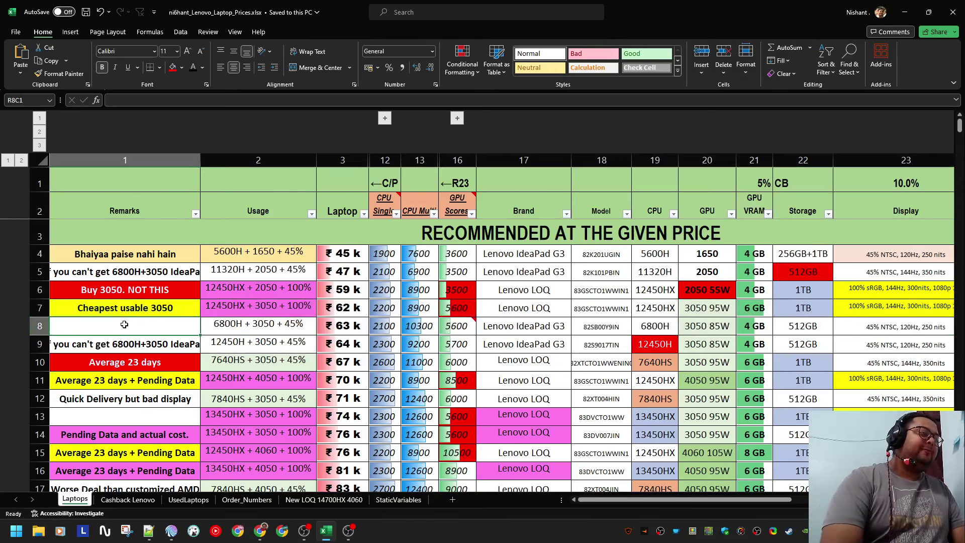
text(Prefer ab)
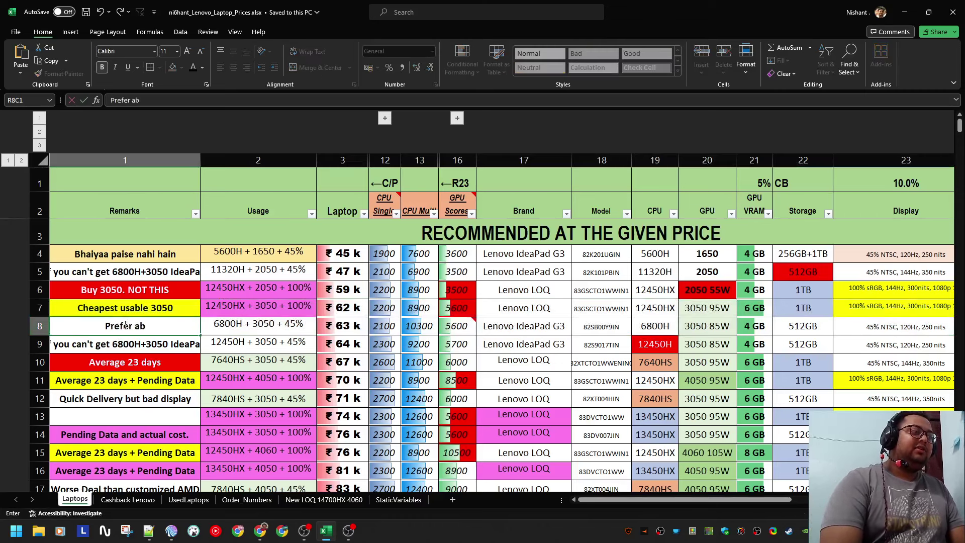
text(ove)
key(Return)
- Set the remark of the 7640HS + 3050 laptop in row 10 to "Prefer Below"
key(Down)
key(Down)
key(Up)
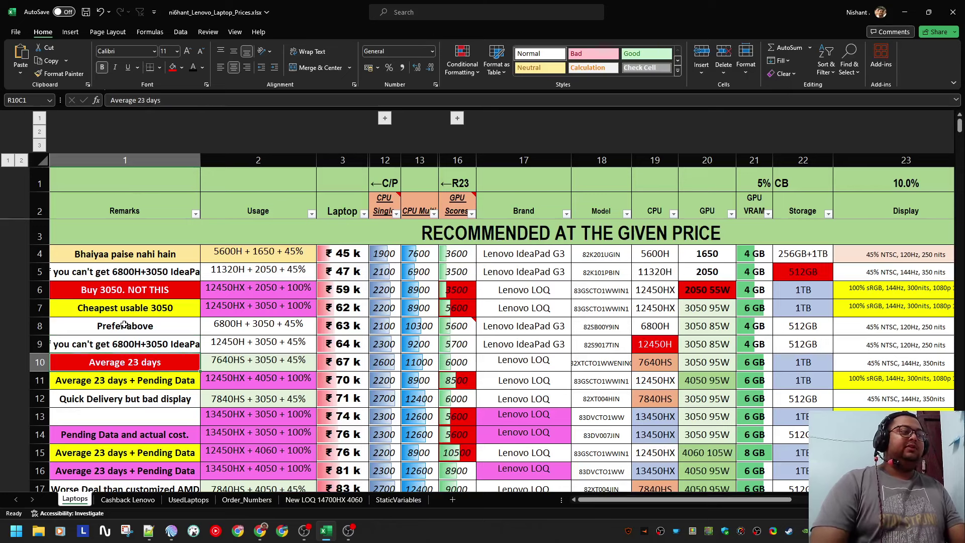
text(Prefer Belo)
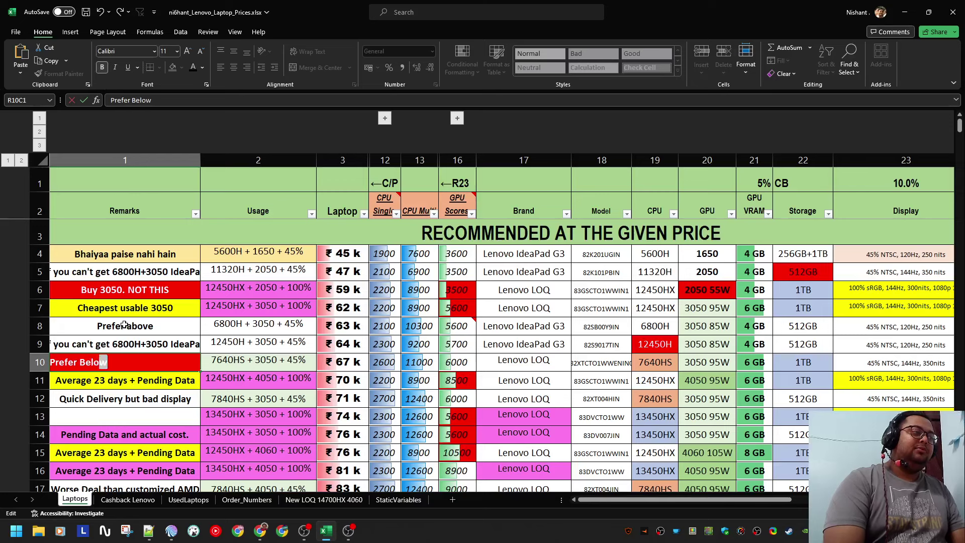
key(Return)
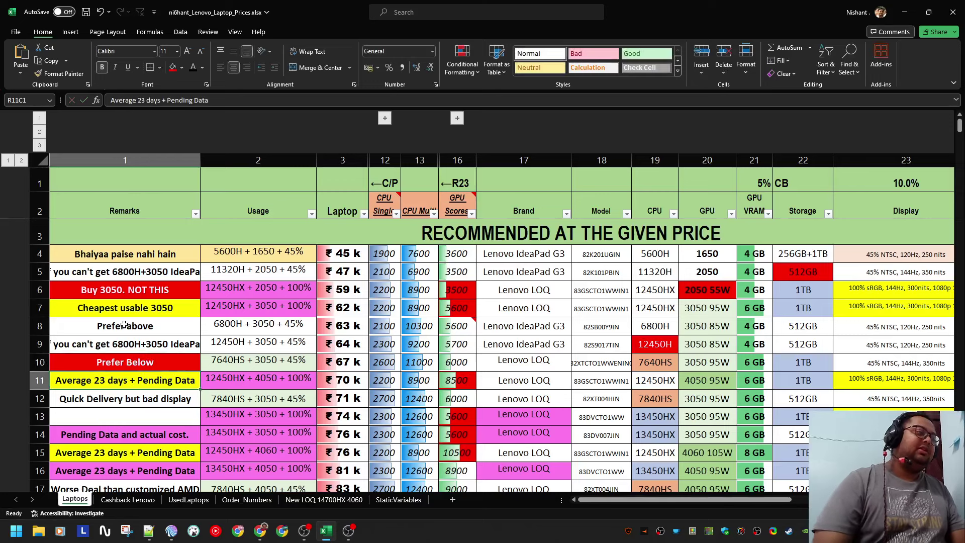
- Format the "Prefer above" remark cell in row 8 with a red fill and white text
click(124, 324)
click(175, 69)
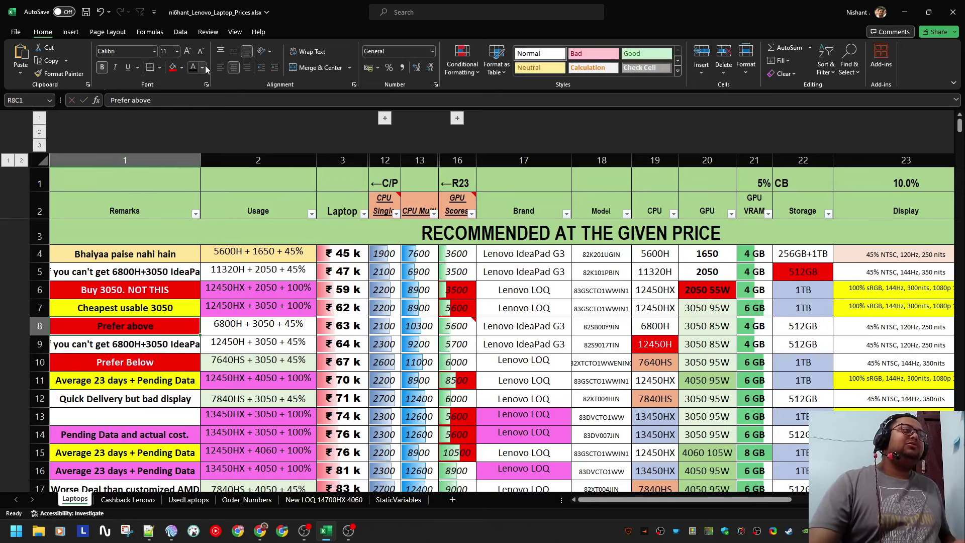
click(202, 68)
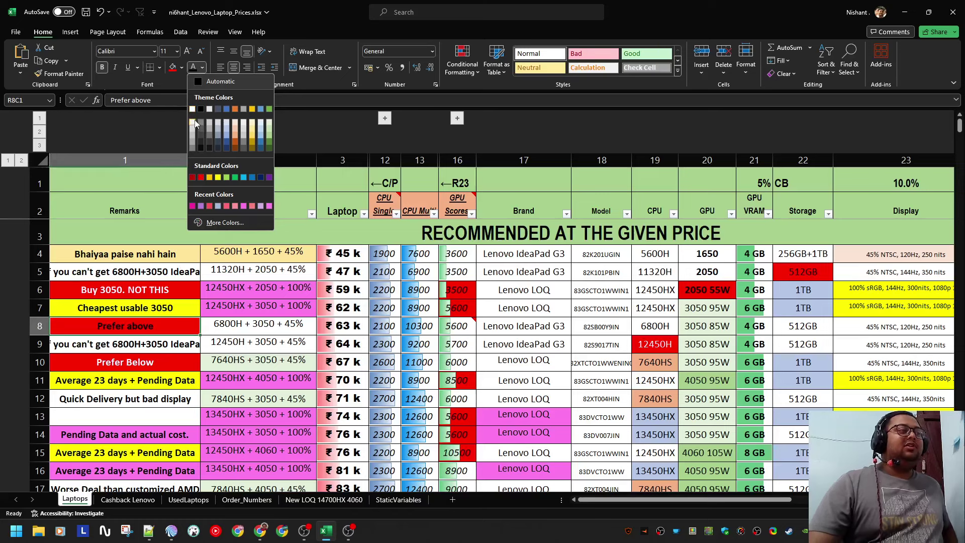
key(Escape)
key(shift+space)
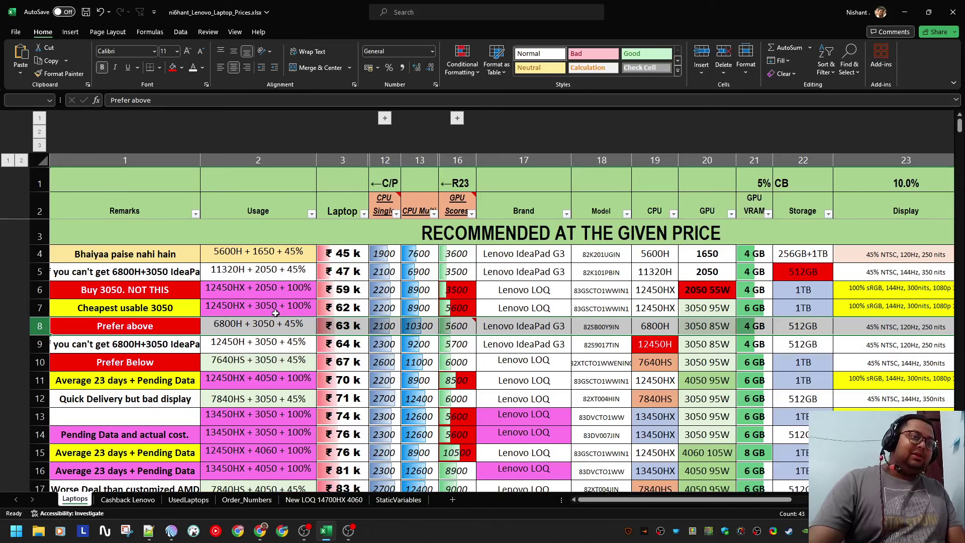
- Examine the 7640HS + 3050 and 12450HX + 4050 rows, followed by the 12450HX rows with the 2050 and 3050
click(40, 380)
shift+click(40, 362)
key(ctrl+s)
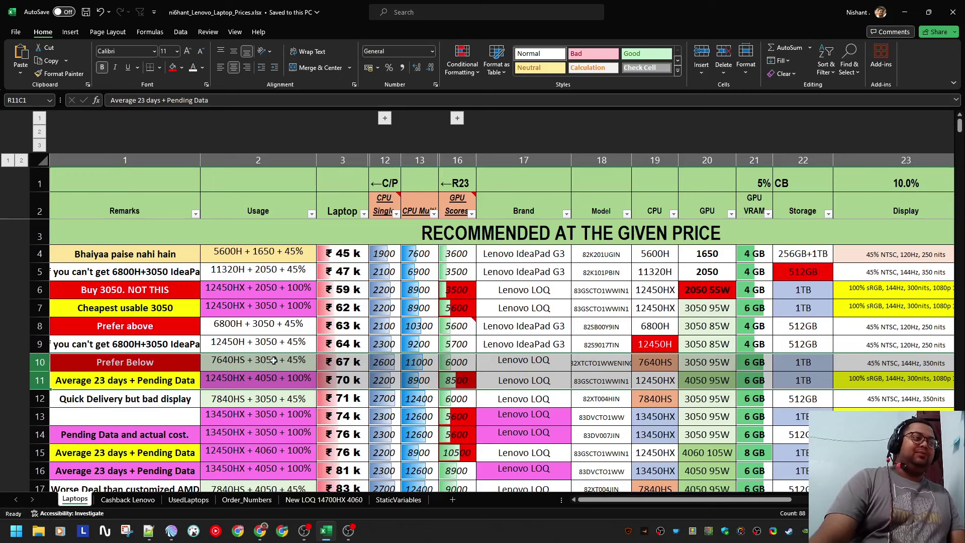
click(40, 291)
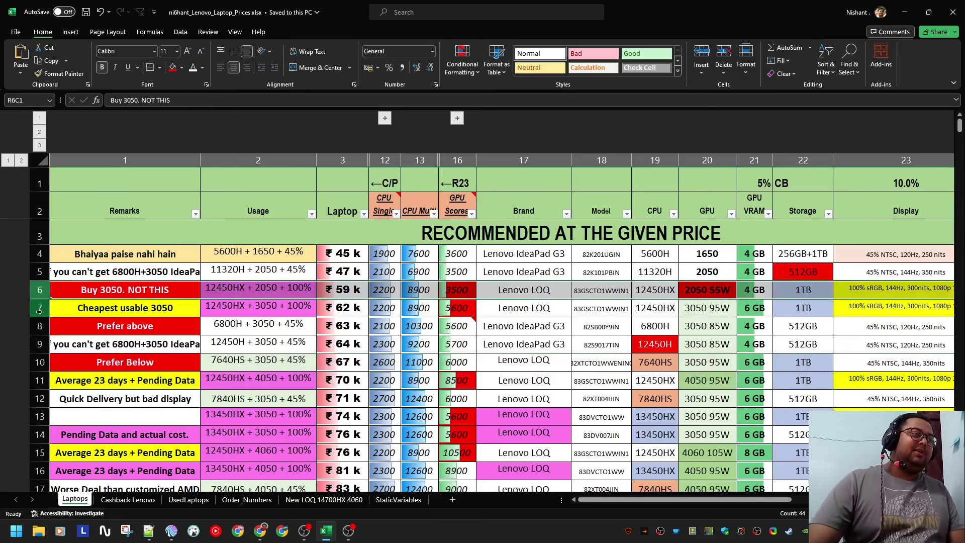
click(39, 309)
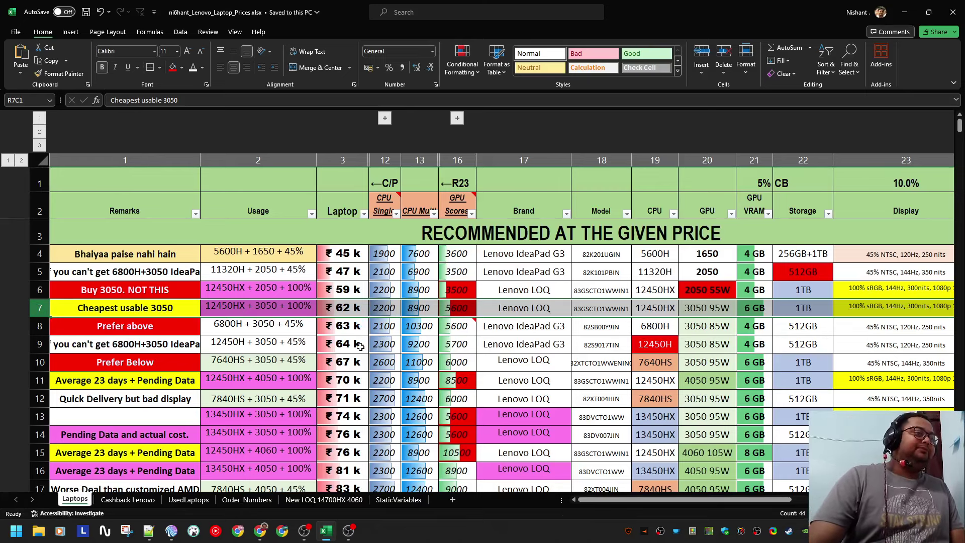
- Switch to OBS and activate the Camera scene
click(350, 534)
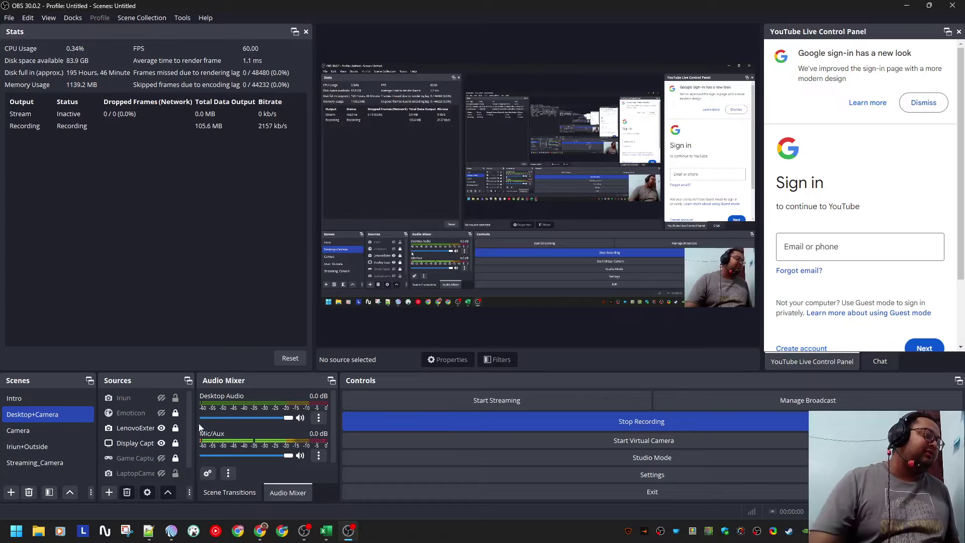
click(18, 431)
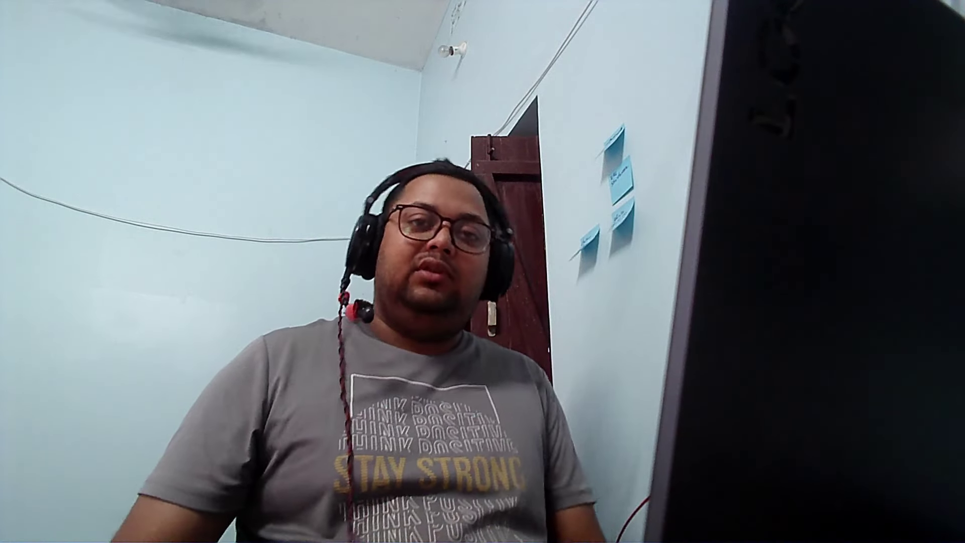